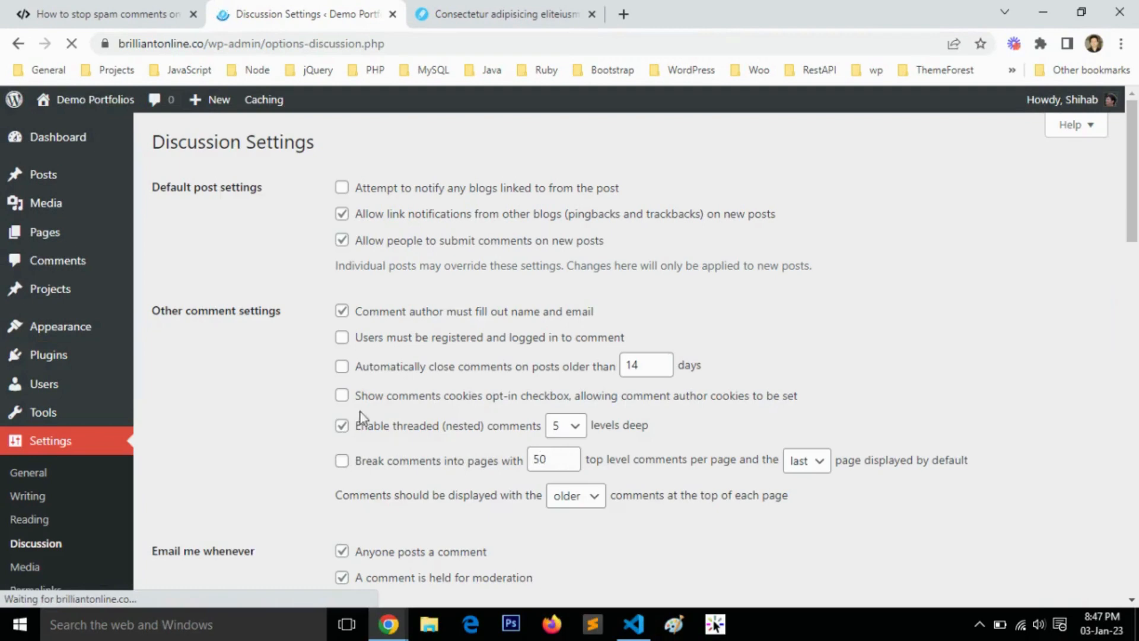
# Step: Look through the Discussion settings, covering comment rules, moderation, disallowed keys and avatar options
pyautogui.scroll(-5, 305, 278)
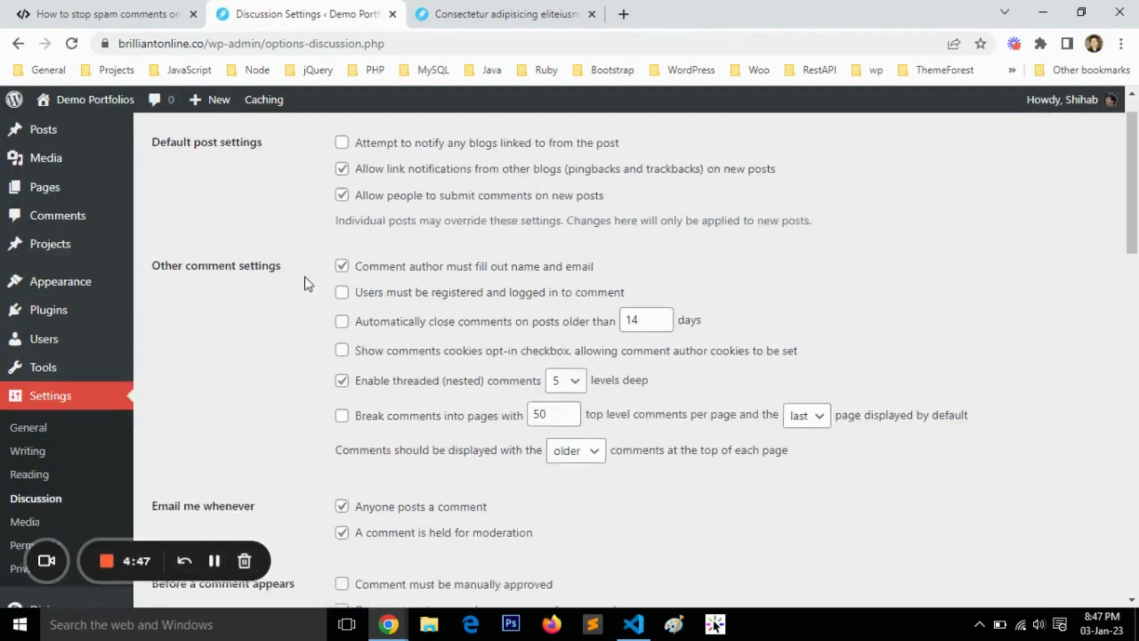
pyautogui.scroll(-4, 300, 327)
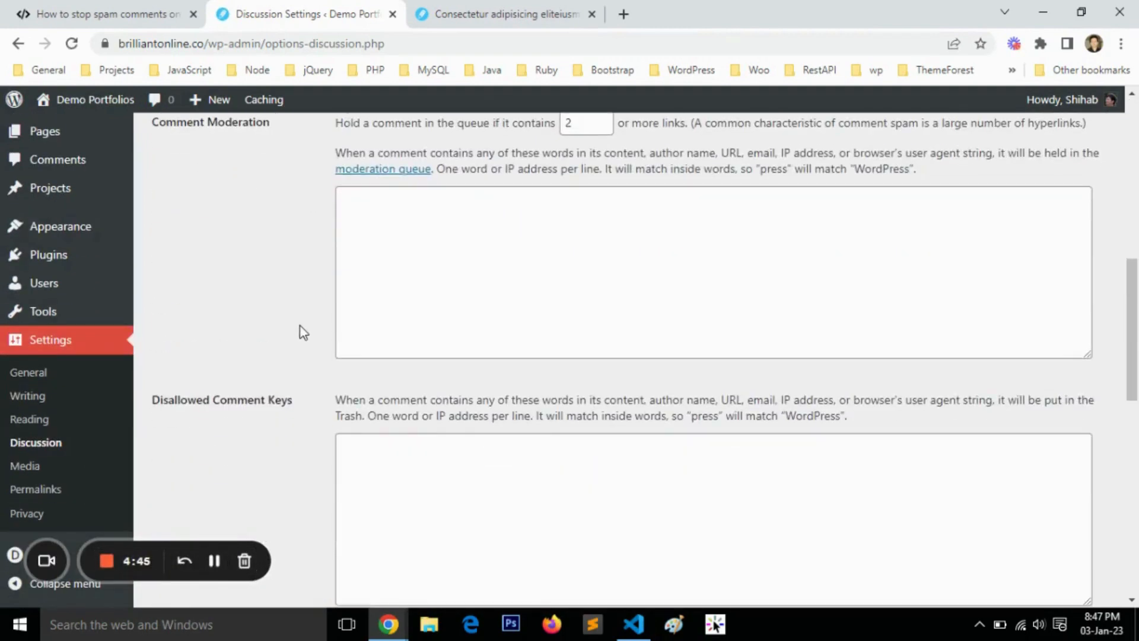
pyautogui.scroll(1, 301, 325)
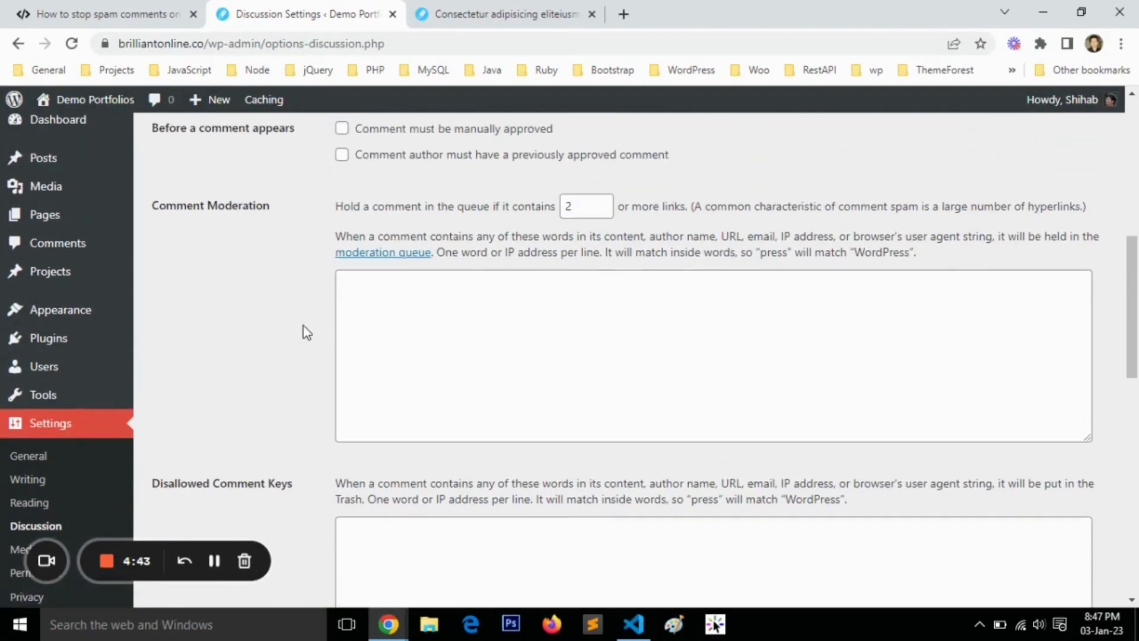
pyautogui.scroll(2, 323, 332)
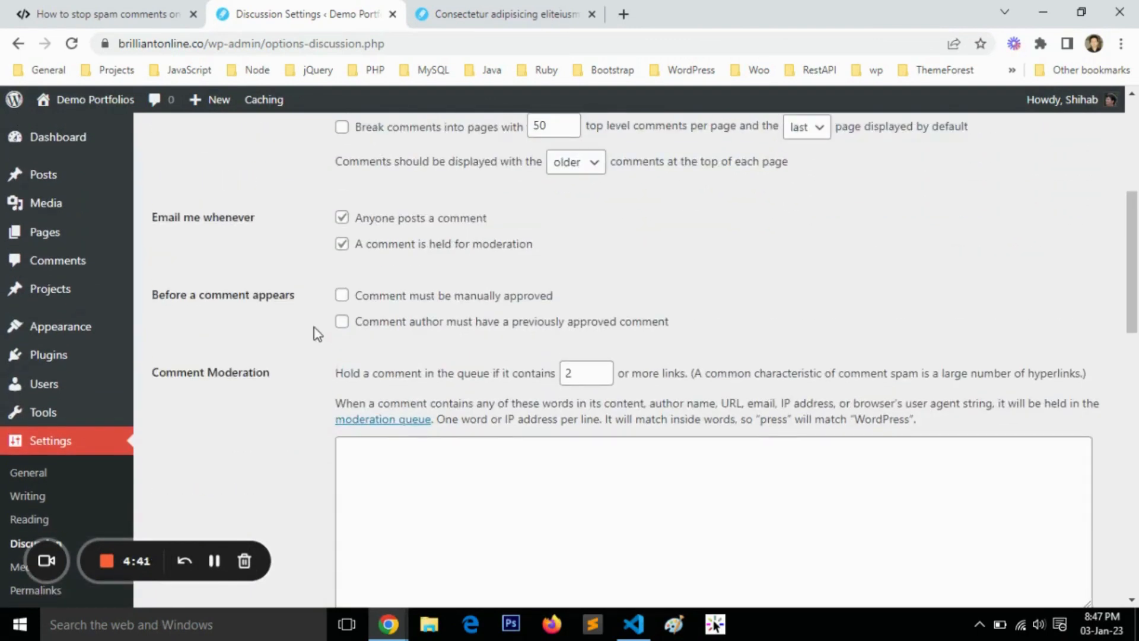
pyautogui.scroll(-6, 318, 333)
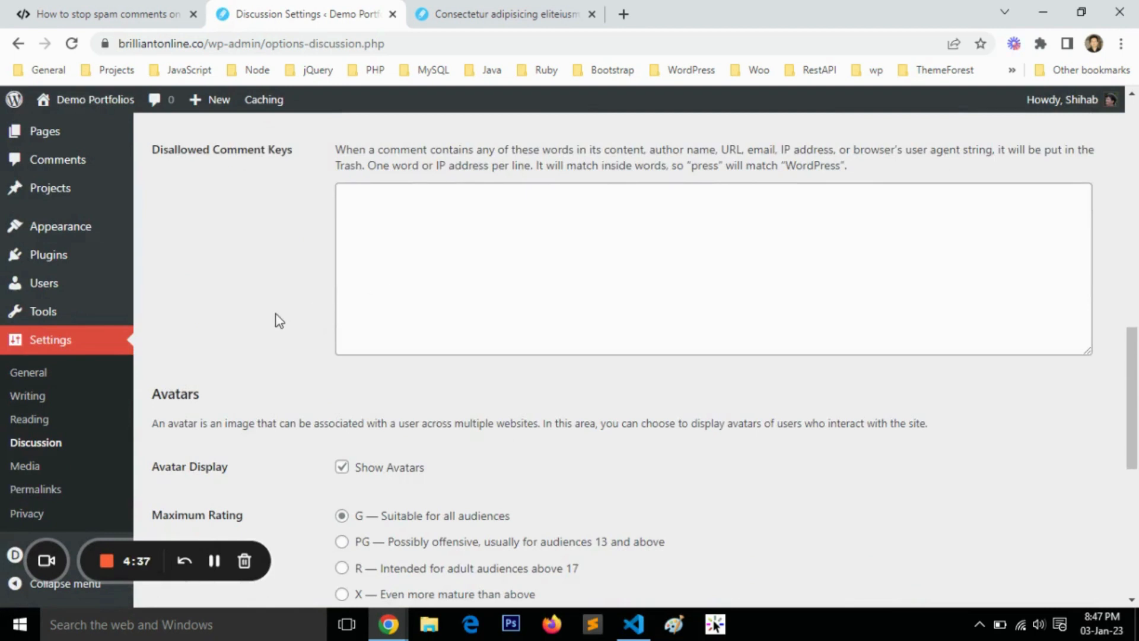
pyautogui.scroll(-6, 272, 315)
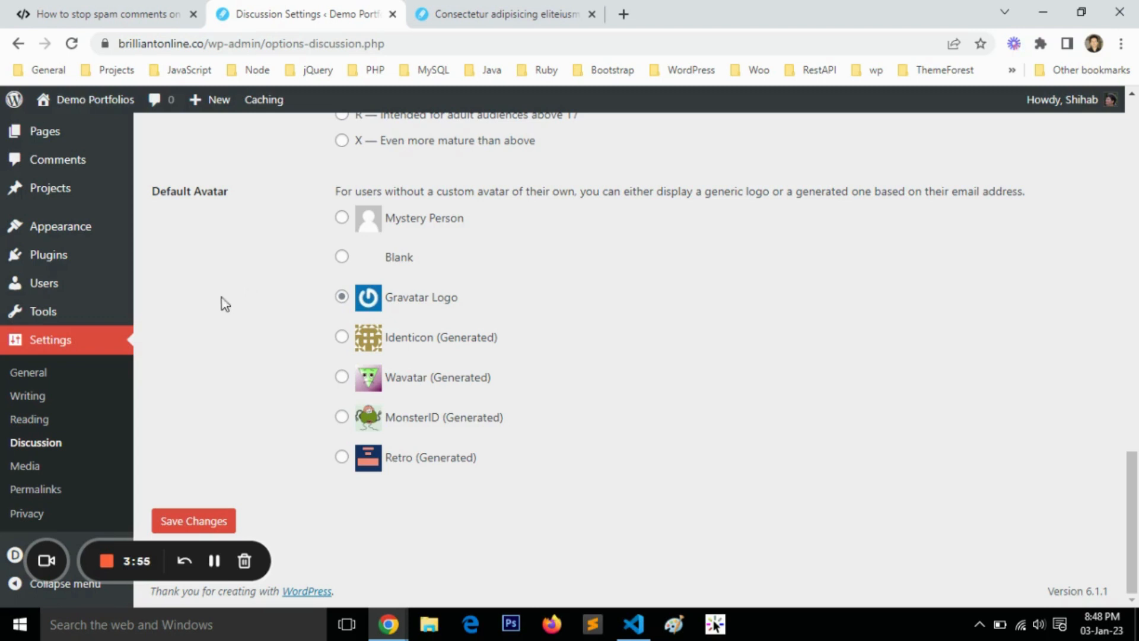
# Step: Search the plugin directory for "antispam bee" to add a new plugin
pyautogui.moveTo(60, 261)
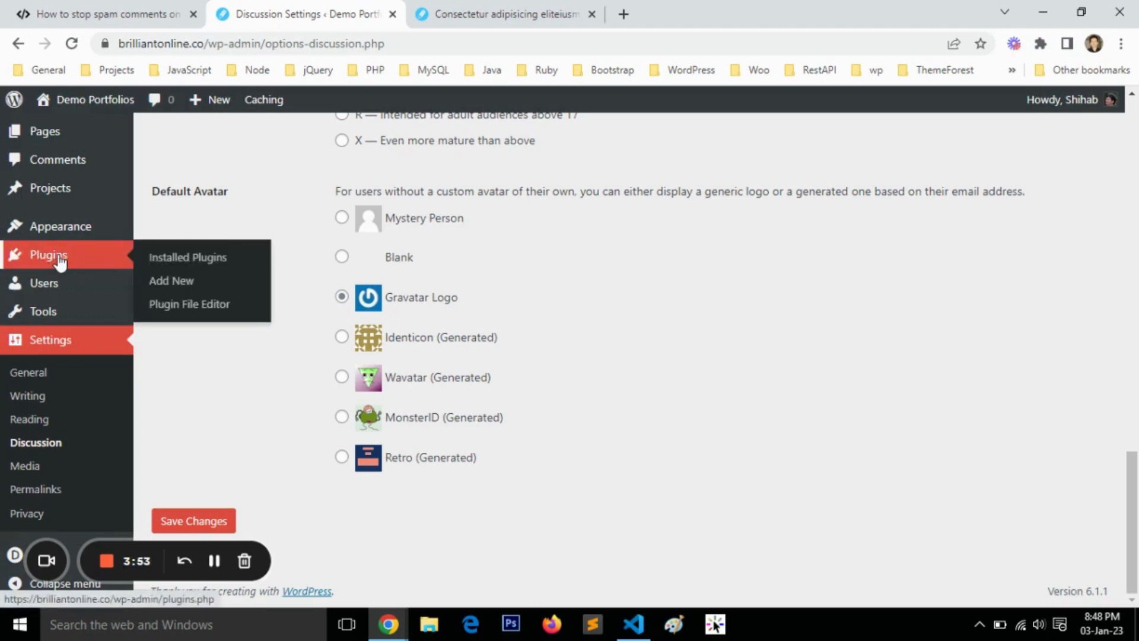
pyautogui.click(171, 282)
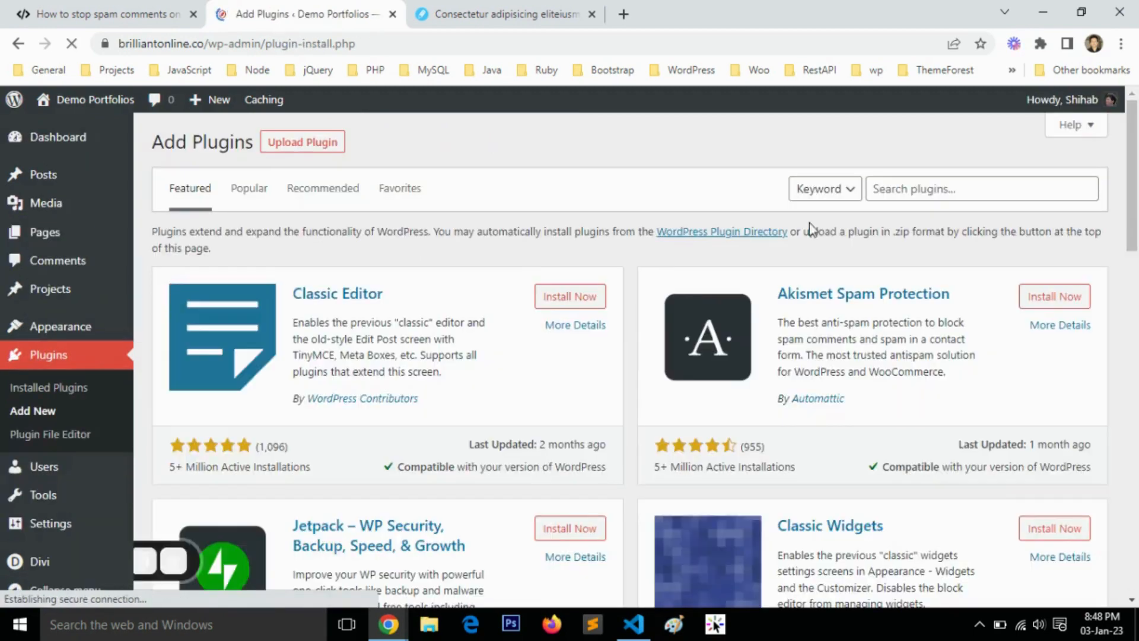
pyautogui.click(917, 182)
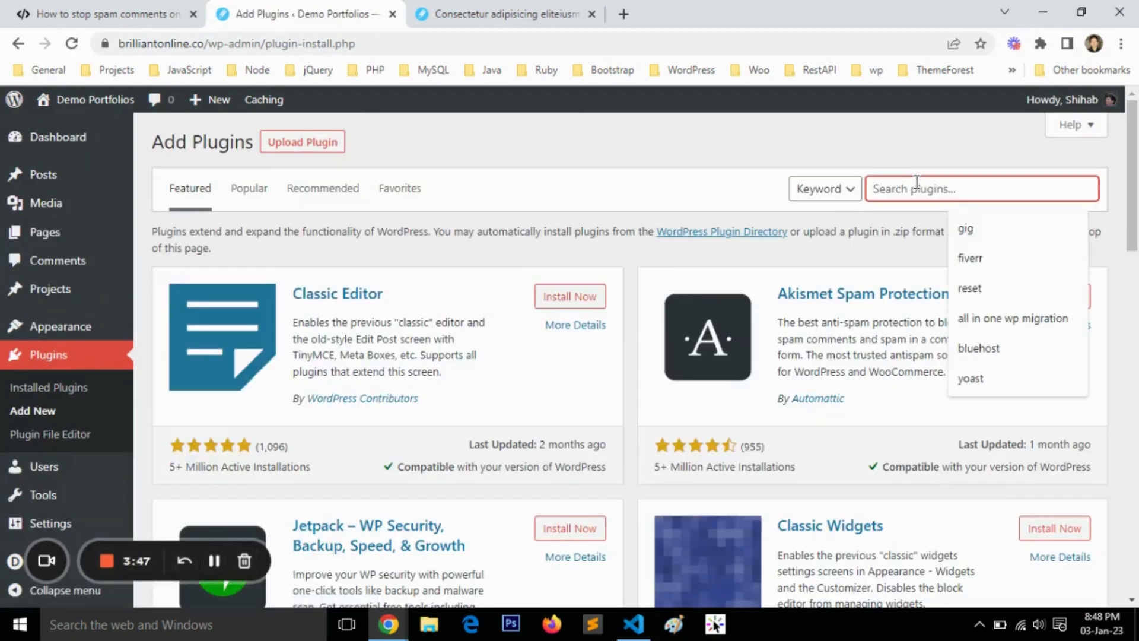
pyautogui.write('antis')
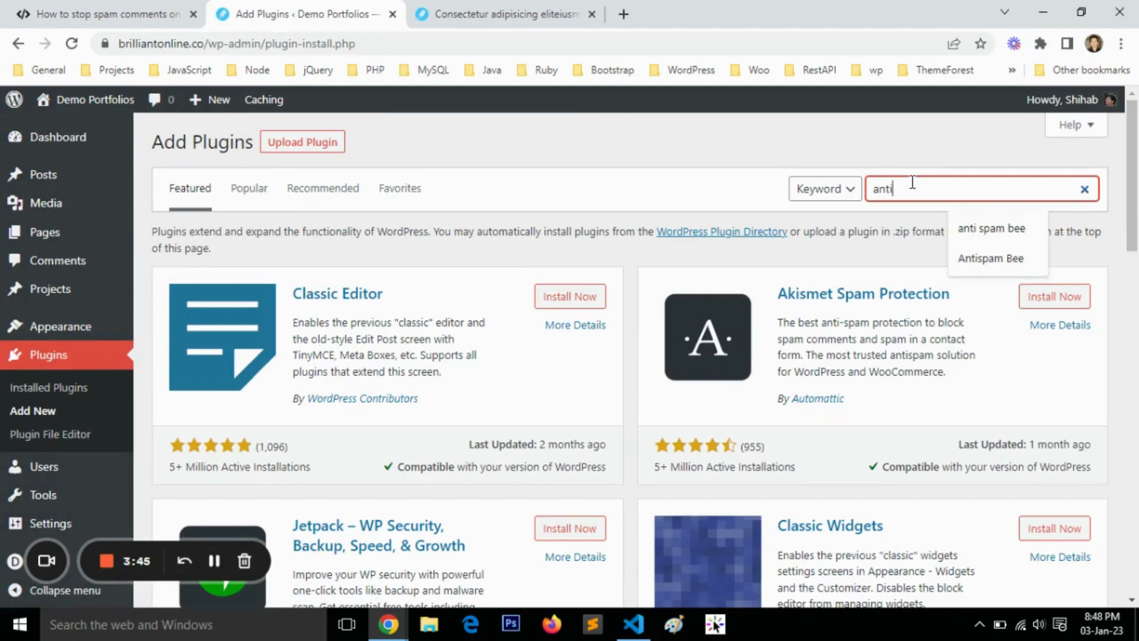
pyautogui.write('pam bee')
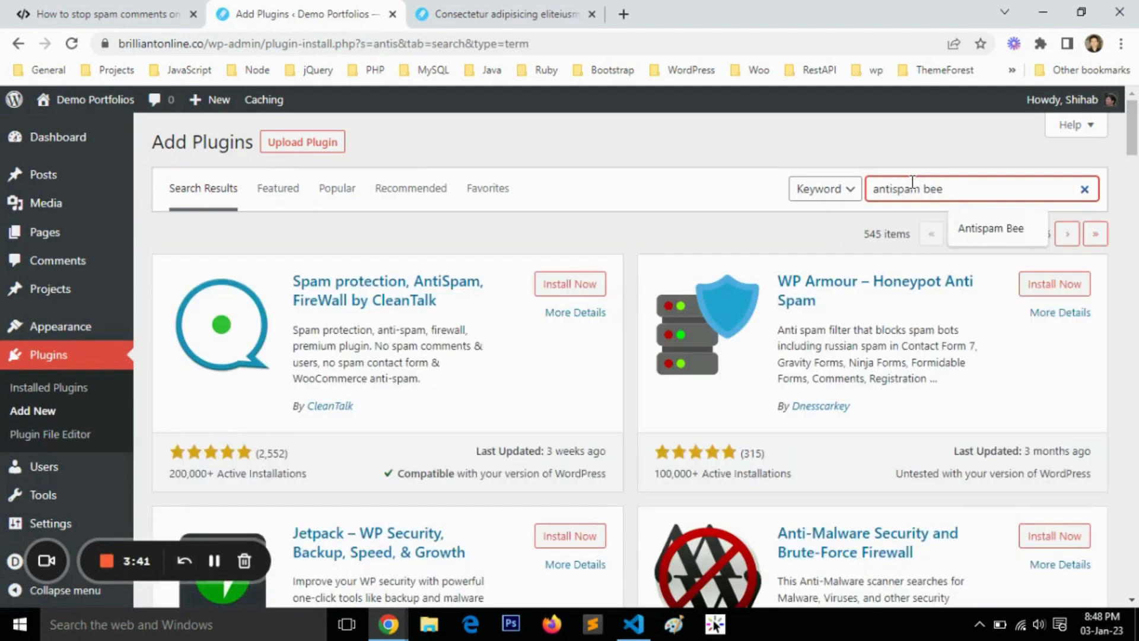
pyautogui.press('Return')
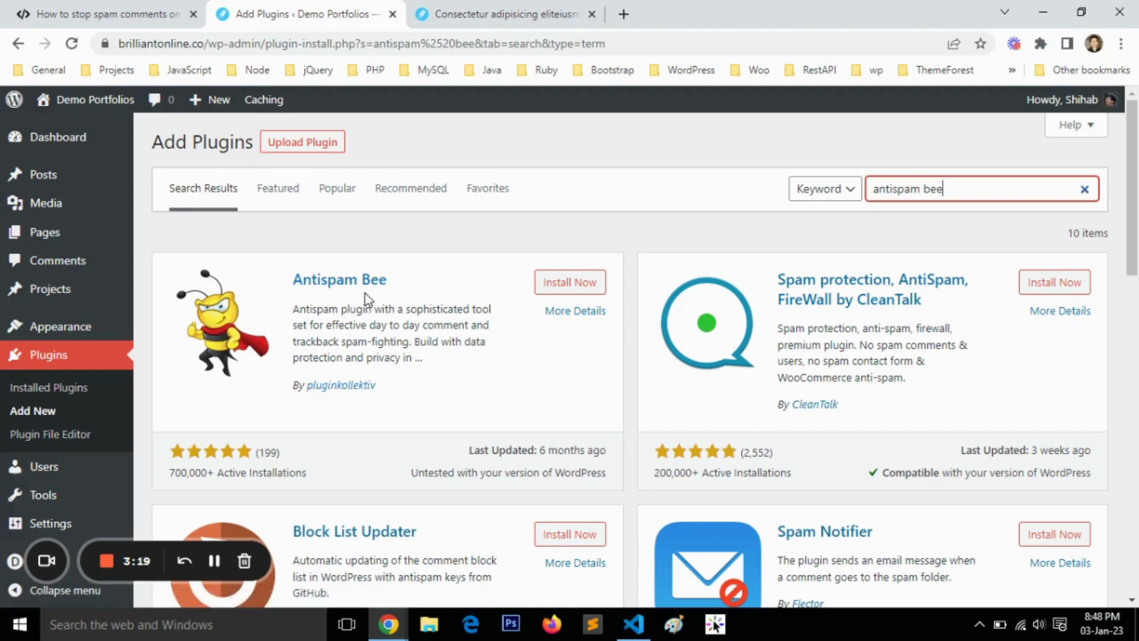
# Step: Install and activate the Antispam Bee plugin
pyautogui.click(566, 289)
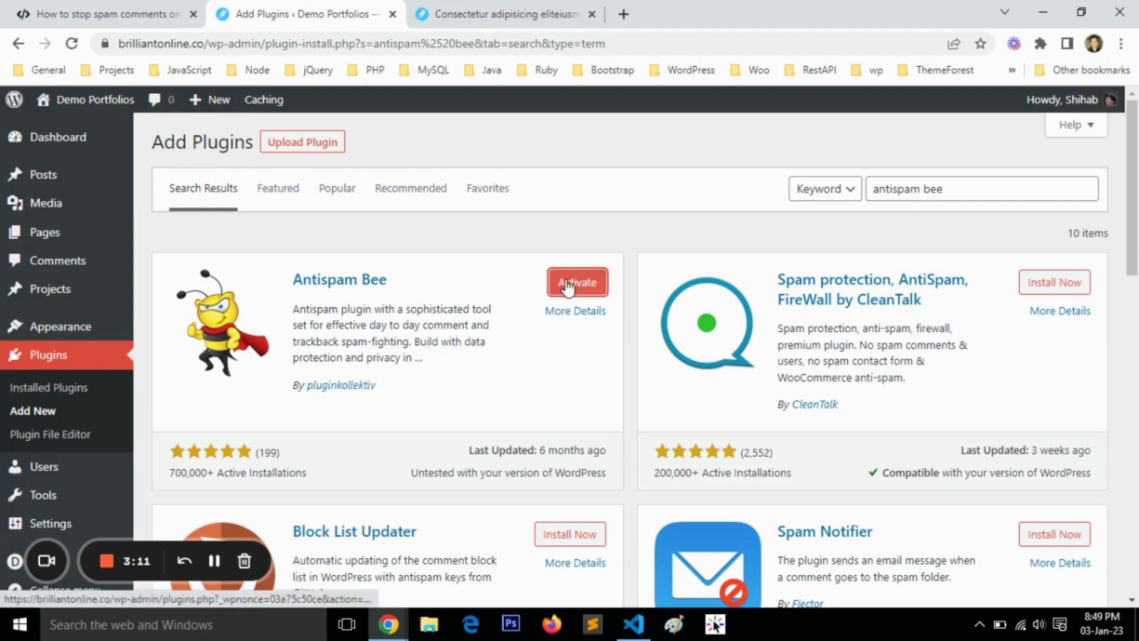
pyautogui.click(566, 285)
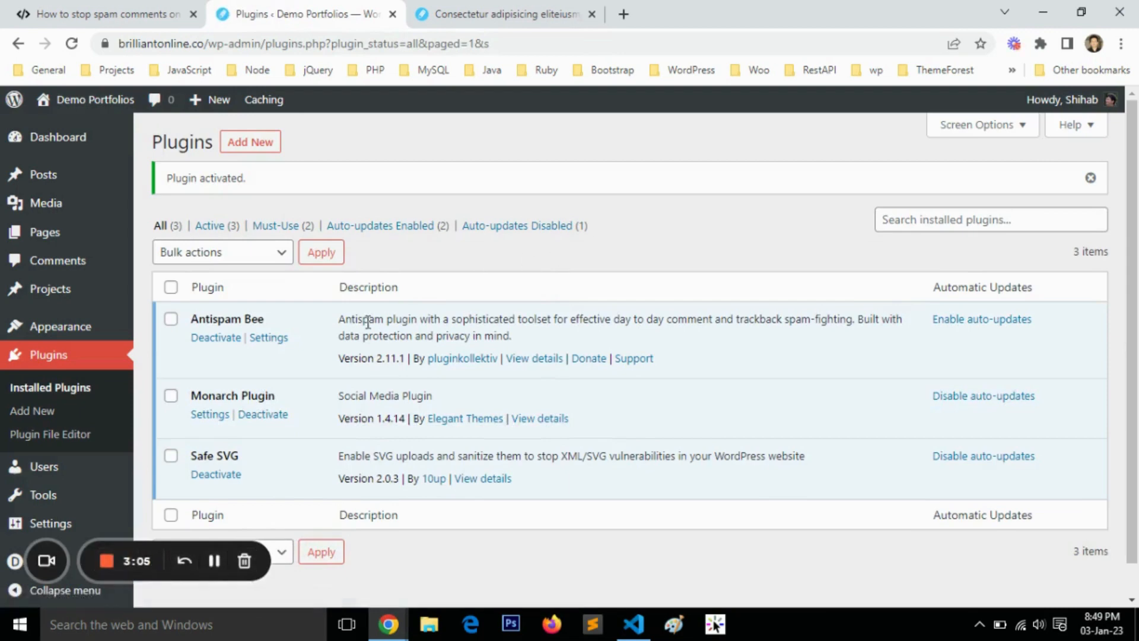
# Step: Open the Antispam Bee settings and examine the antispam filter, advanced and other options
pyautogui.click(277, 343)
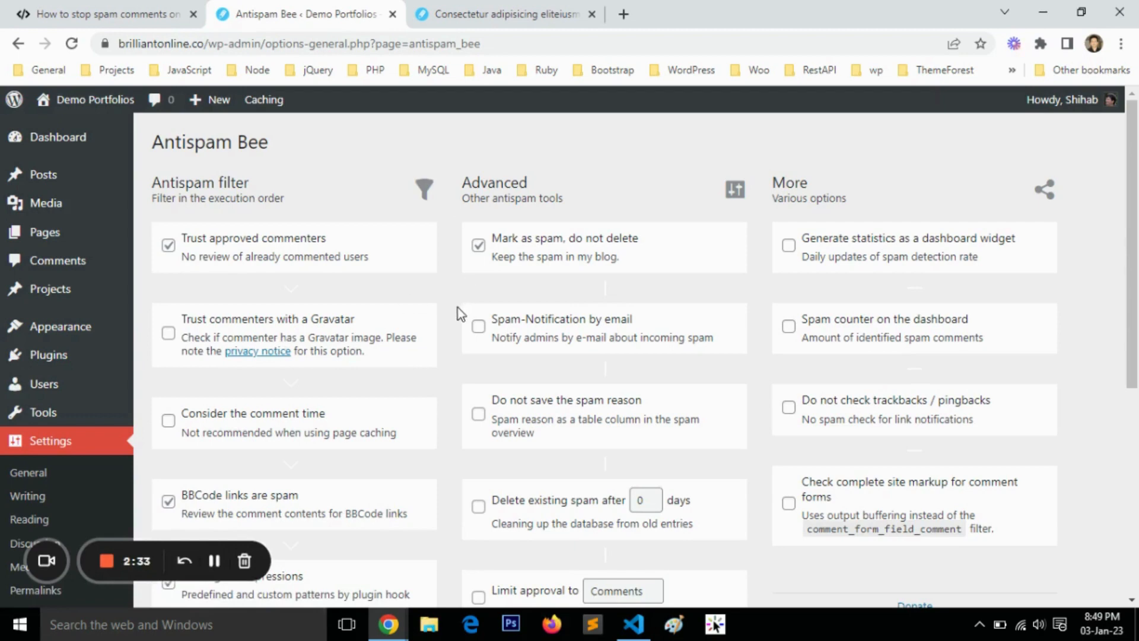
pyautogui.scroll(-1, 457, 308)
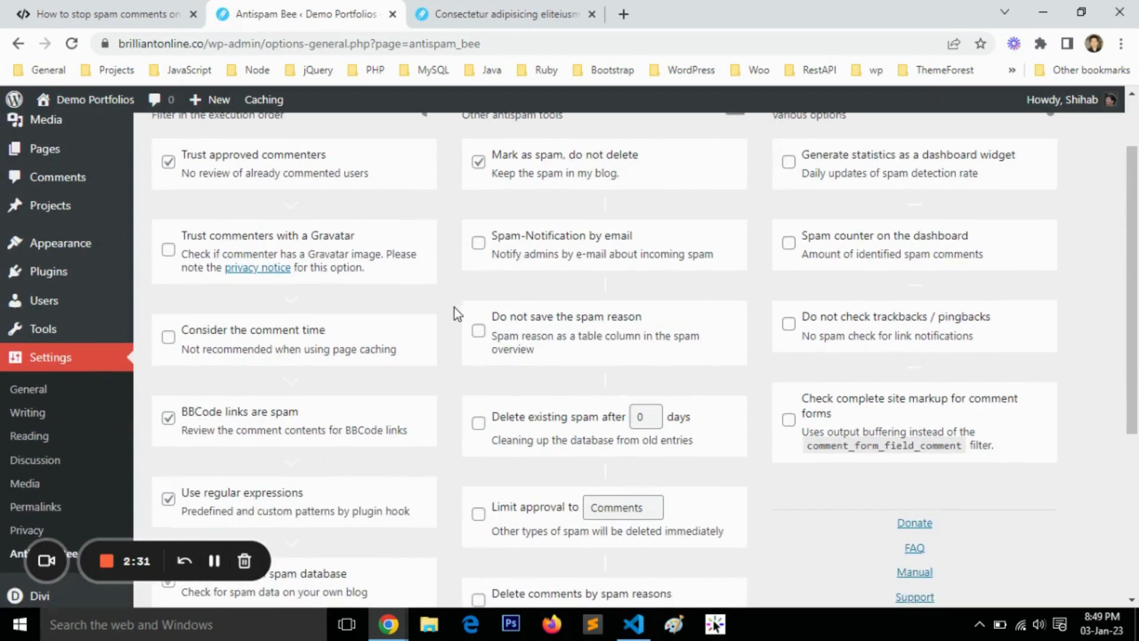
pyautogui.scroll(-1, 453, 307)
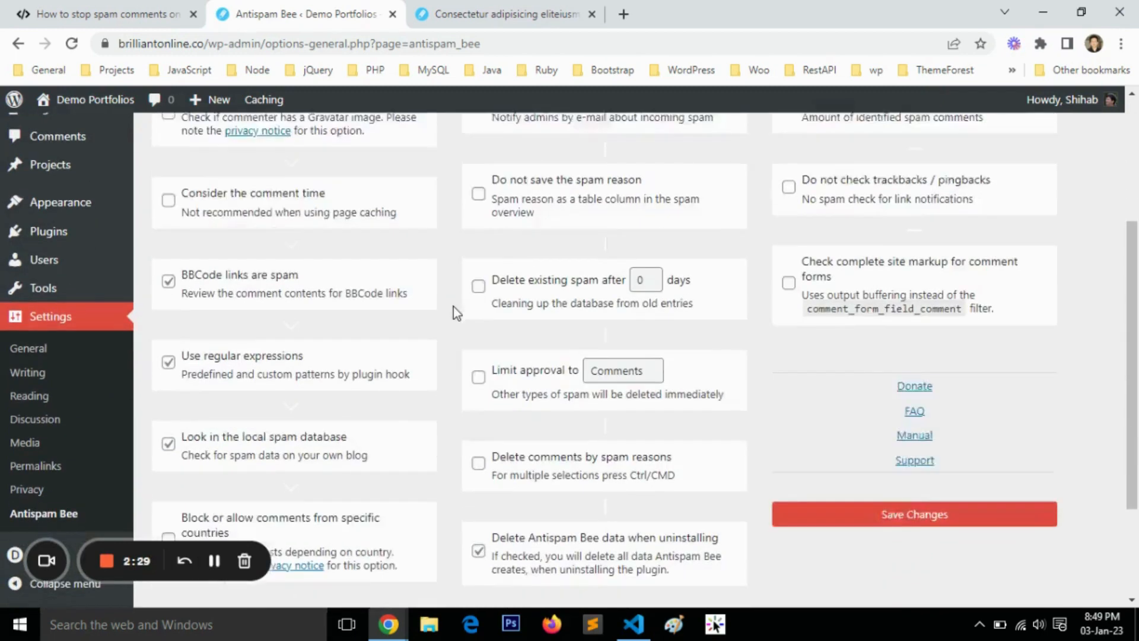
pyautogui.scroll(2, 453, 307)
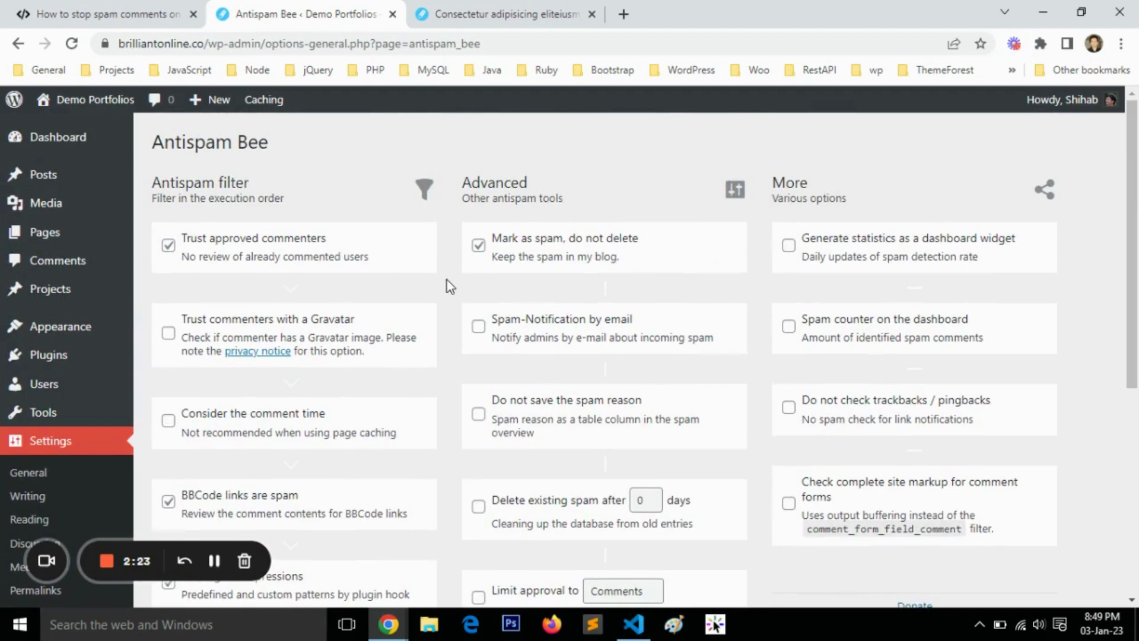
pyautogui.scroll(-4, 449, 287)
pyautogui.scroll(-2, 449, 286)
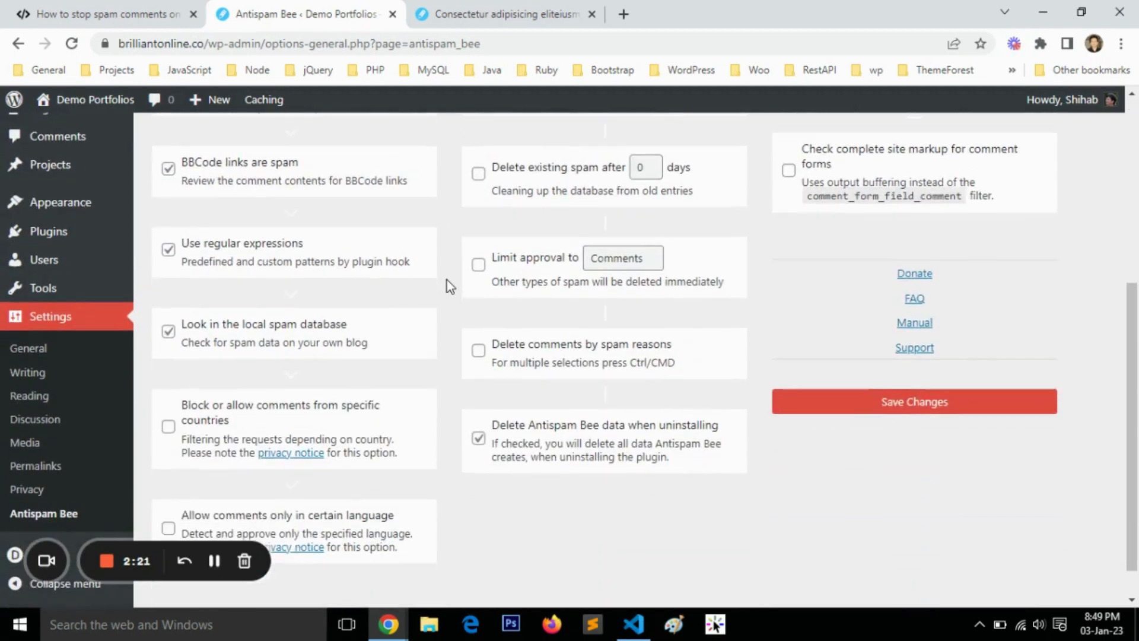
pyautogui.scroll(-1, 449, 286)
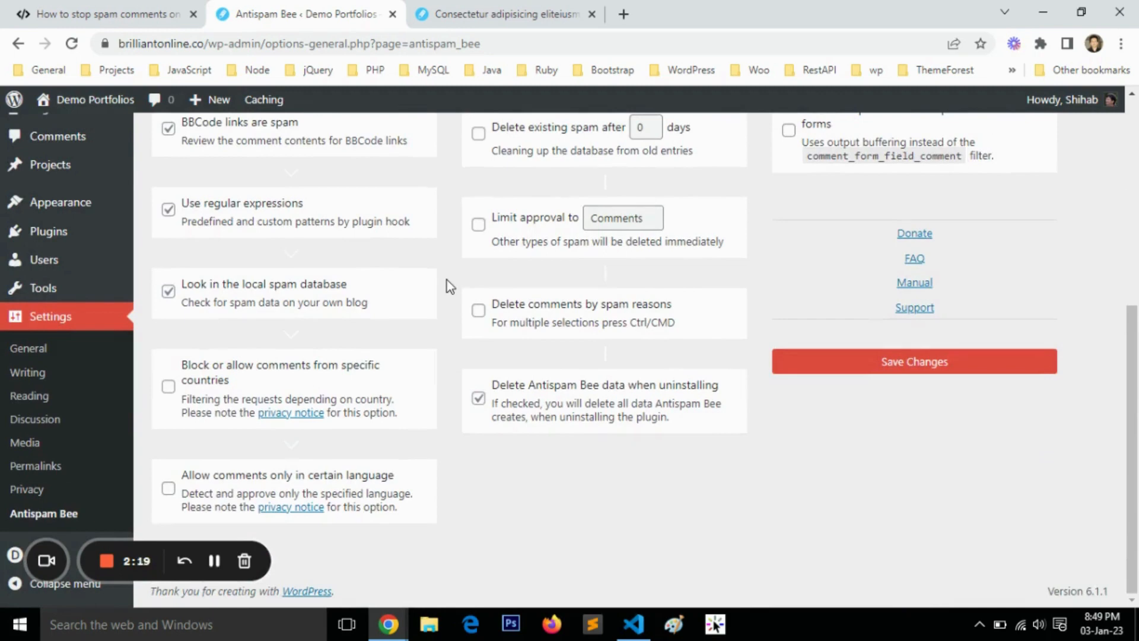
pyautogui.scroll(4, 449, 287)
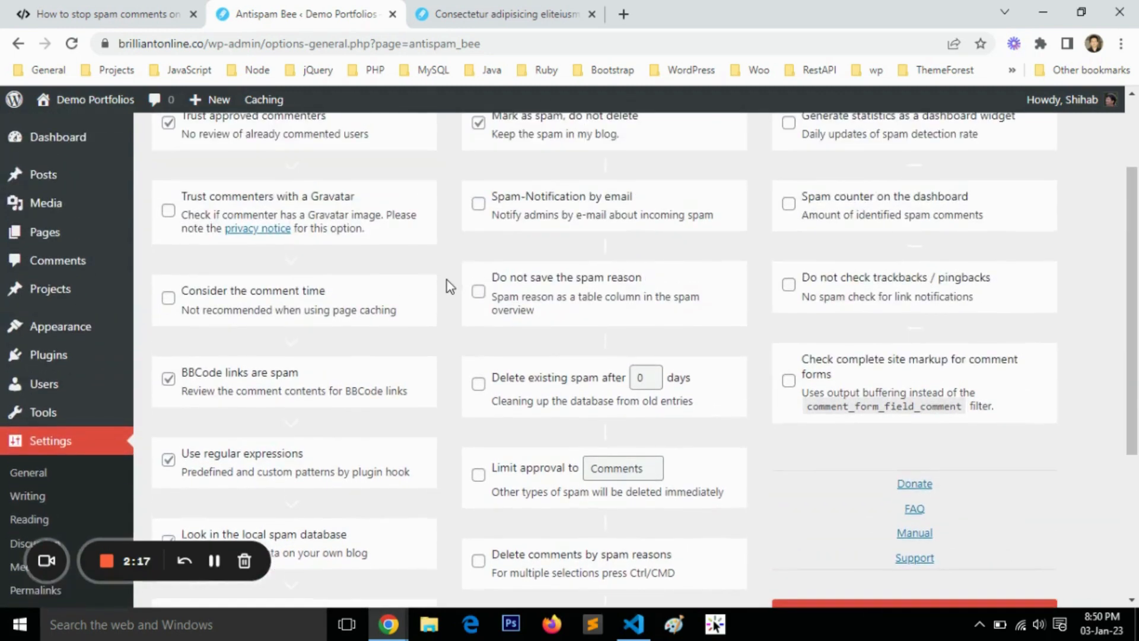
# Step: Enable deletion of existing spam in the advanced options, with the period set to 0 days
pyautogui.click(657, 372)
pyautogui.click(656, 373)
pyautogui.click(656, 373)
pyautogui.click(477, 383)
pyautogui.click(656, 381)
pyautogui.click(657, 381)
pyautogui.click(656, 381)
pyautogui.scroll(-1, 476, 393)
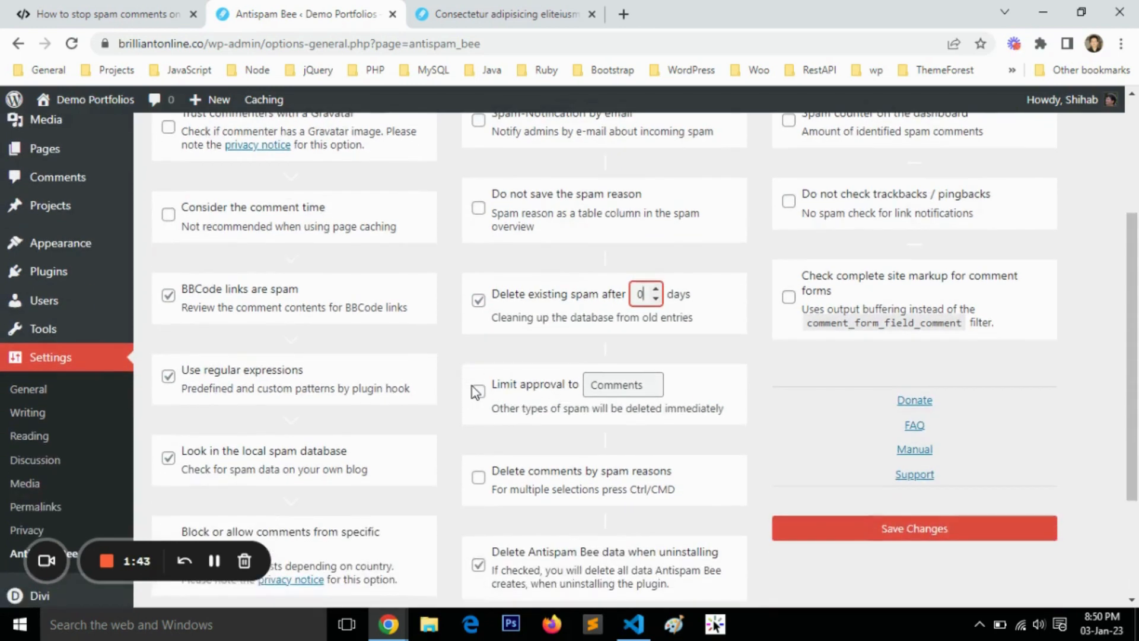
pyautogui.scroll(-1, 476, 393)
pyautogui.scroll(-1, 473, 395)
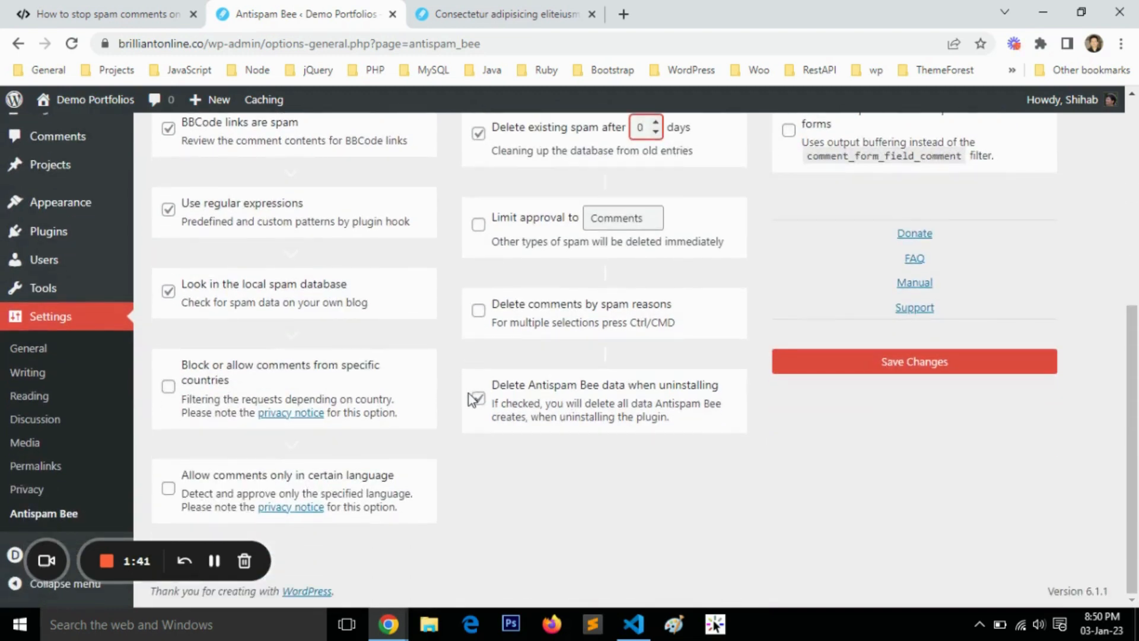
pyautogui.scroll(3, 473, 398)
pyautogui.scroll(2, 467, 395)
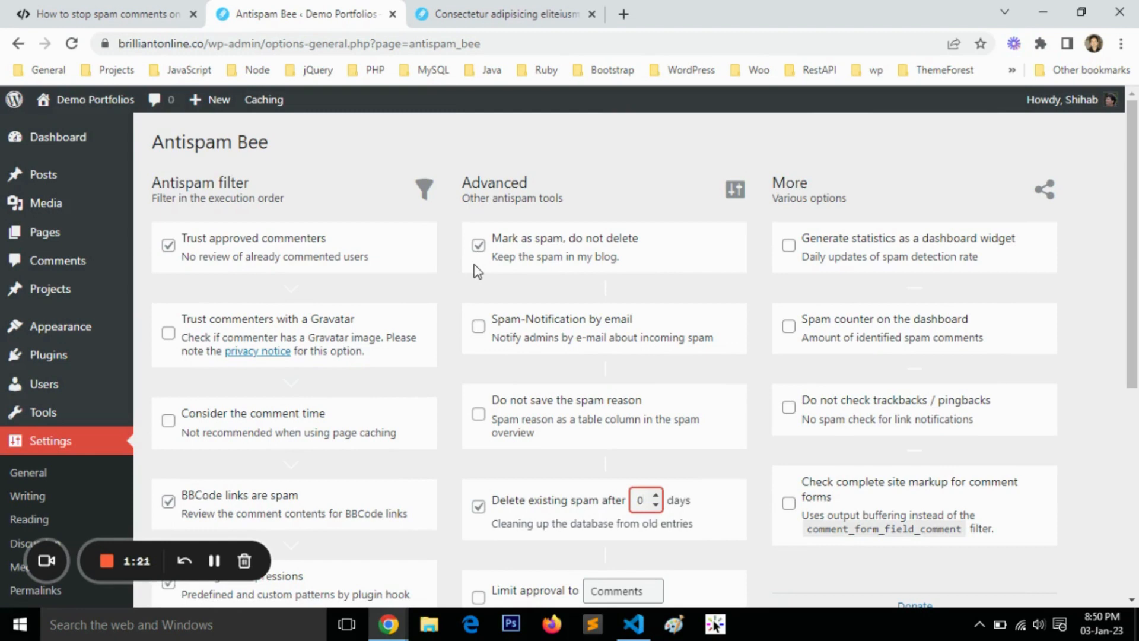
# Step: Open the site's comments in a new tab, mark the newest comment containing a link as spam, and view the spam list
pyautogui.middleClick(74, 268)
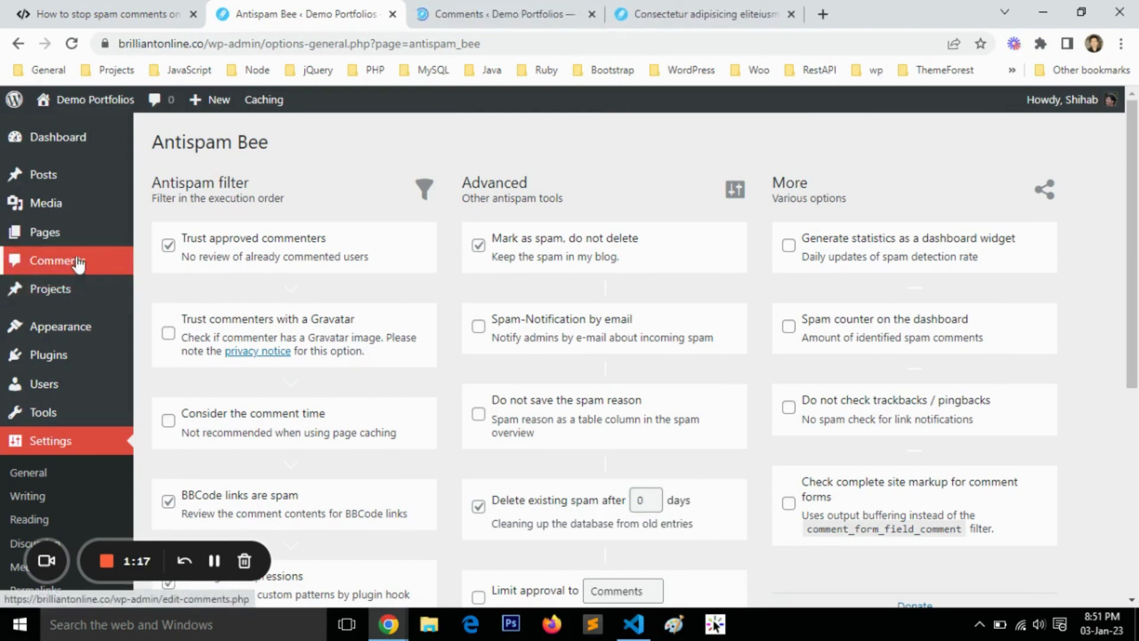
pyautogui.click(469, 13)
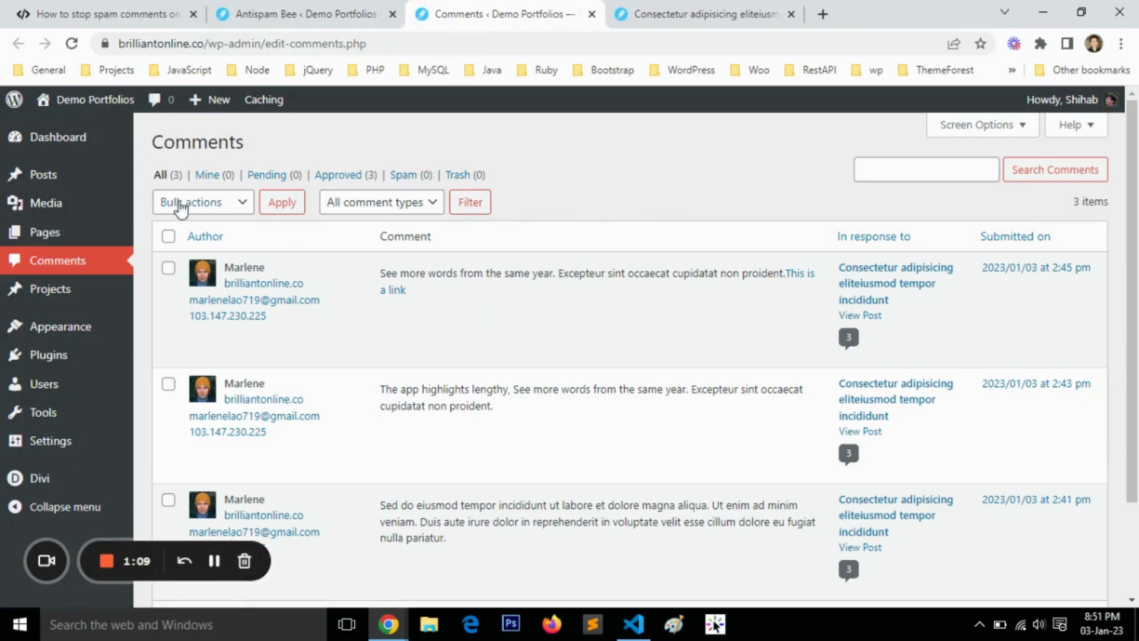
pyautogui.moveTo(211, 332)
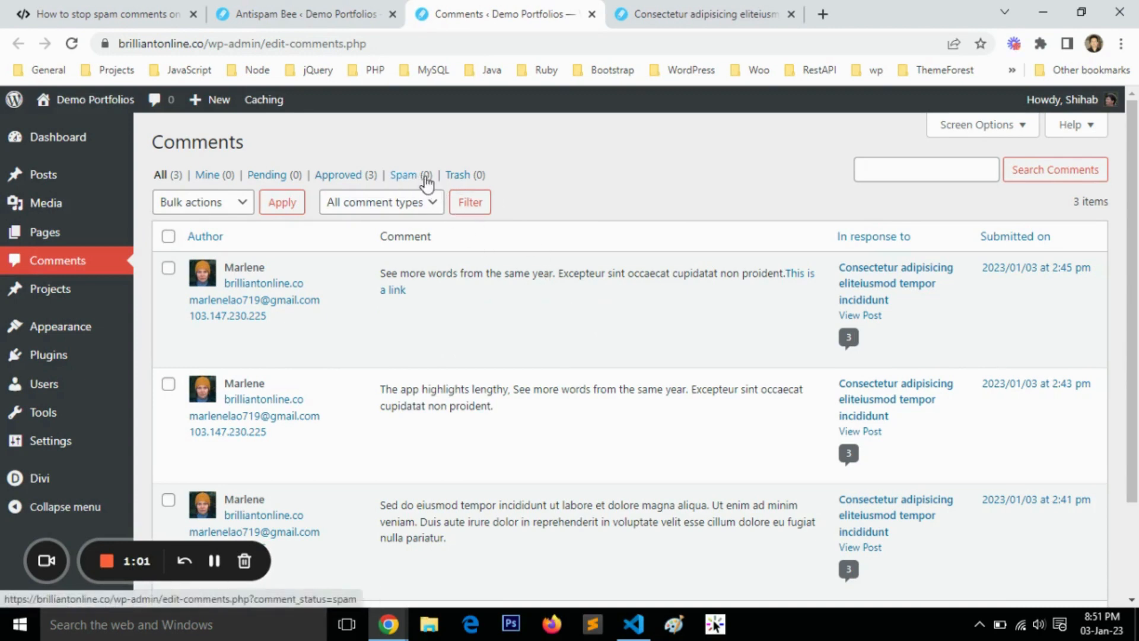
pyautogui.click(572, 314)
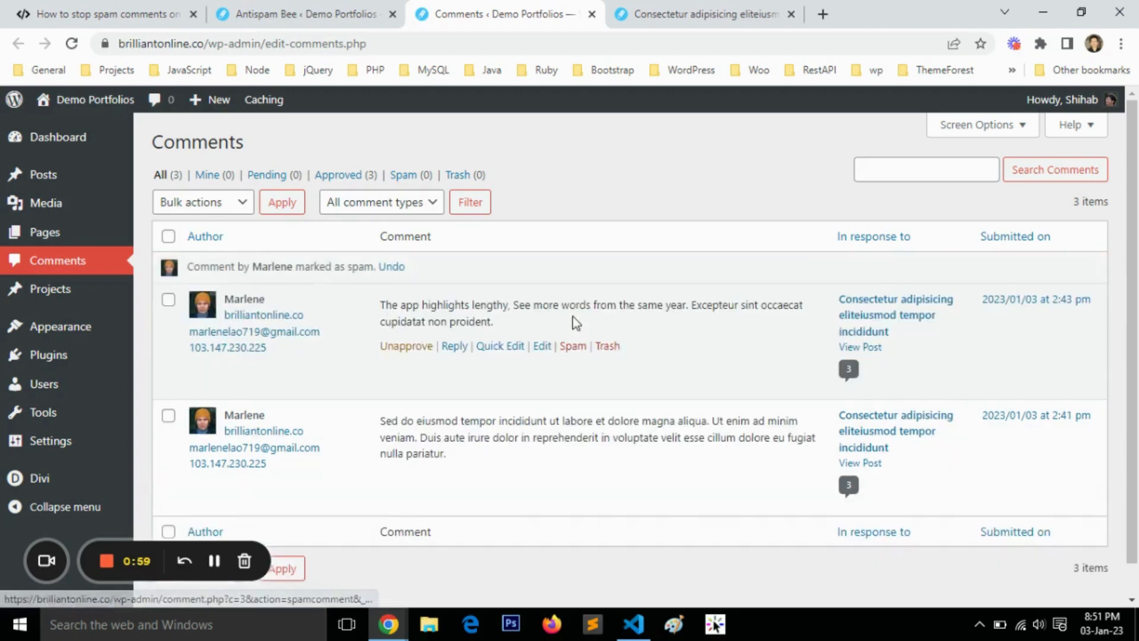
pyautogui.click(424, 177)
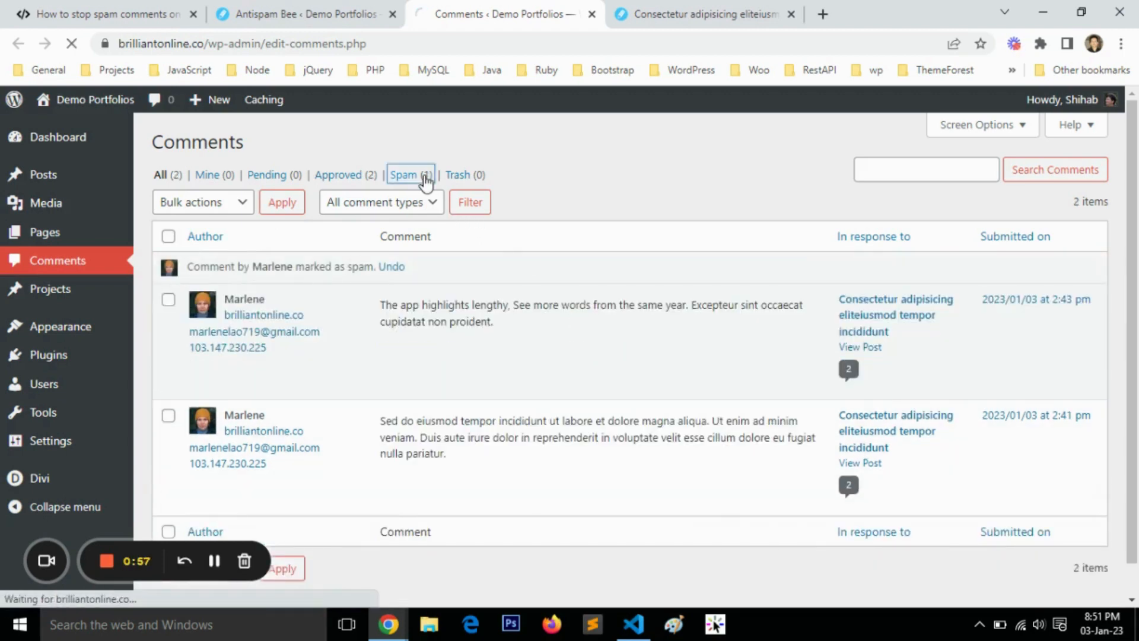
# Step: Check the "Mark as spam, do not delete" option, and restore the comment in the spam list as not spam
pyautogui.click(313, 9)
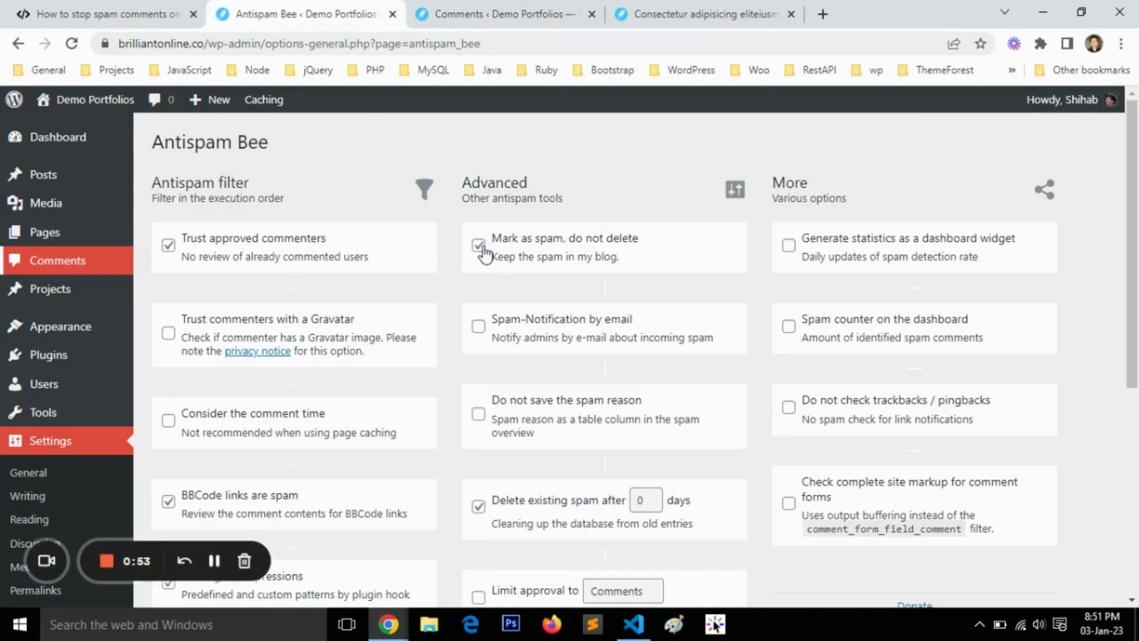
pyautogui.click(482, 12)
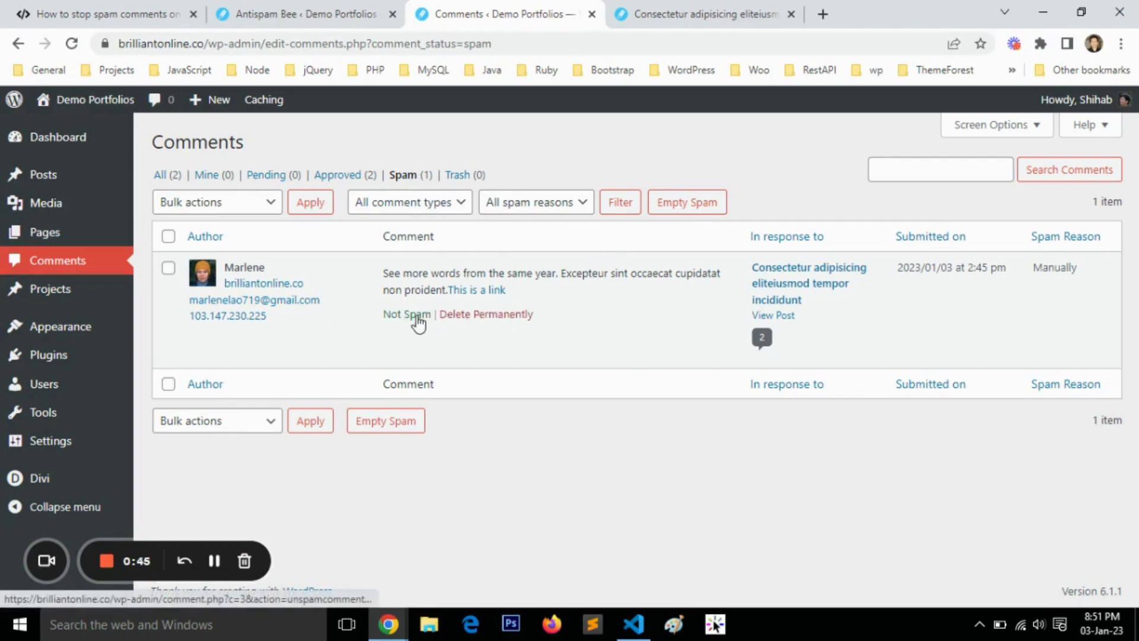
pyautogui.click(418, 315)
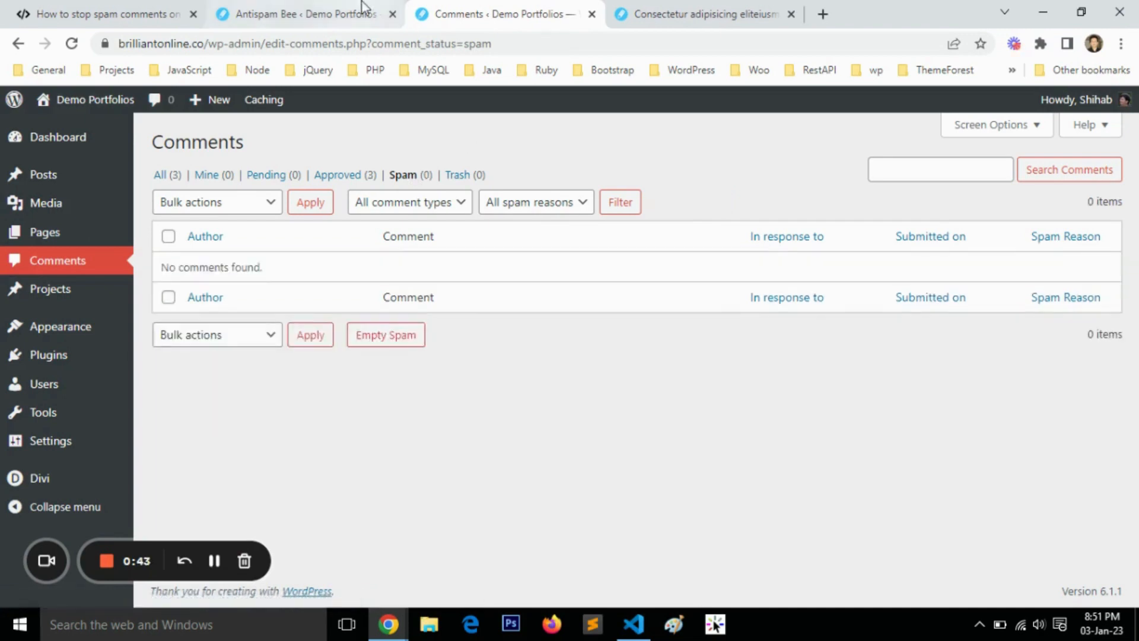
# Step: Enable spam notification by email in the advanced Antispam Bee settings
pyautogui.click(363, 13)
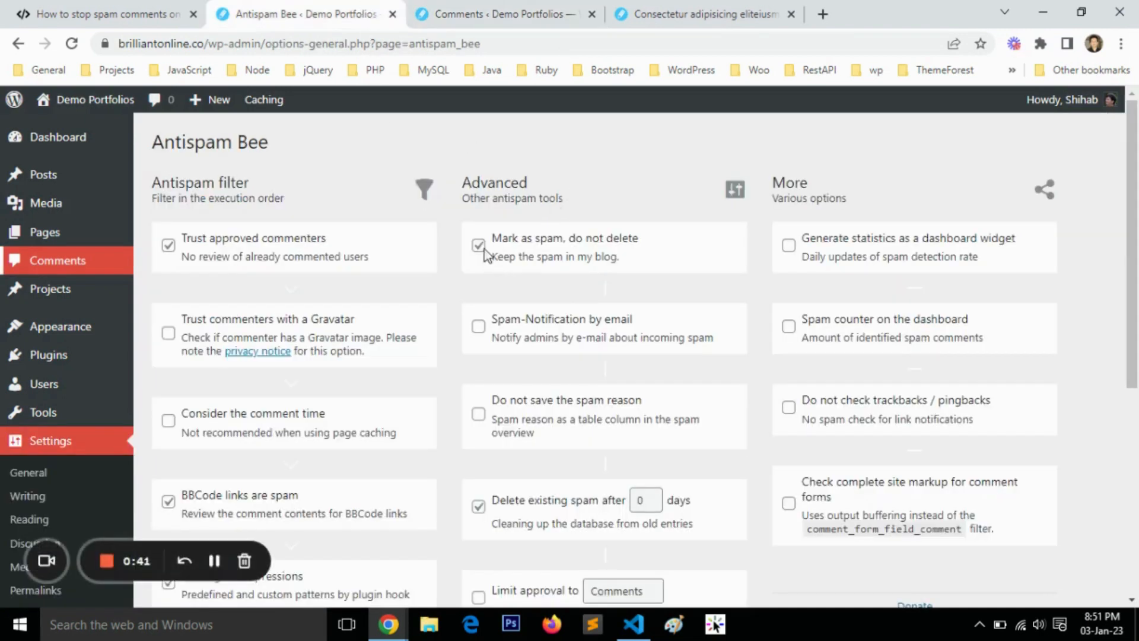
pyautogui.scroll(-1, 480, 264)
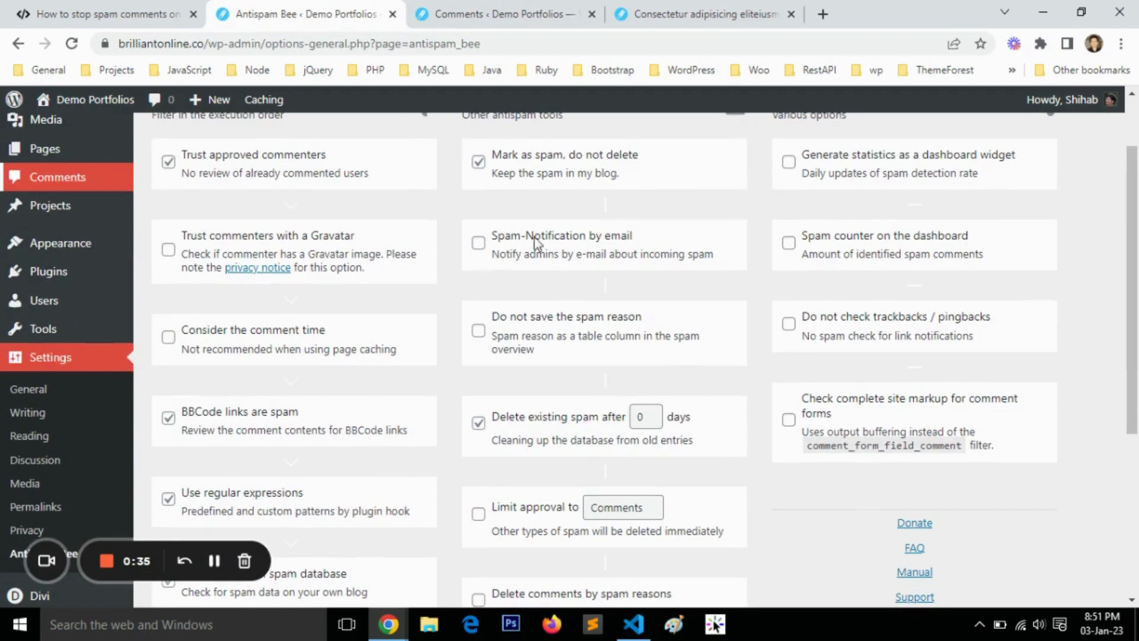
pyautogui.click(477, 244)
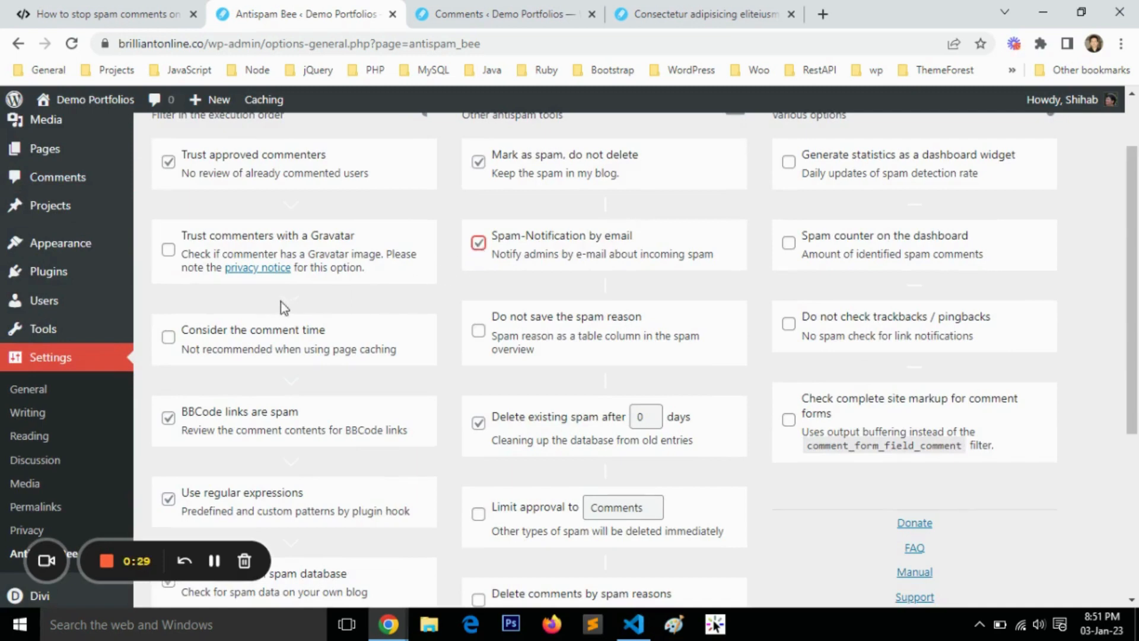
# Step: Check the administration email address in the site's general settings in a new tab, and return to the Antispam Bee settings
pyautogui.scroll(-2, 280, 304)
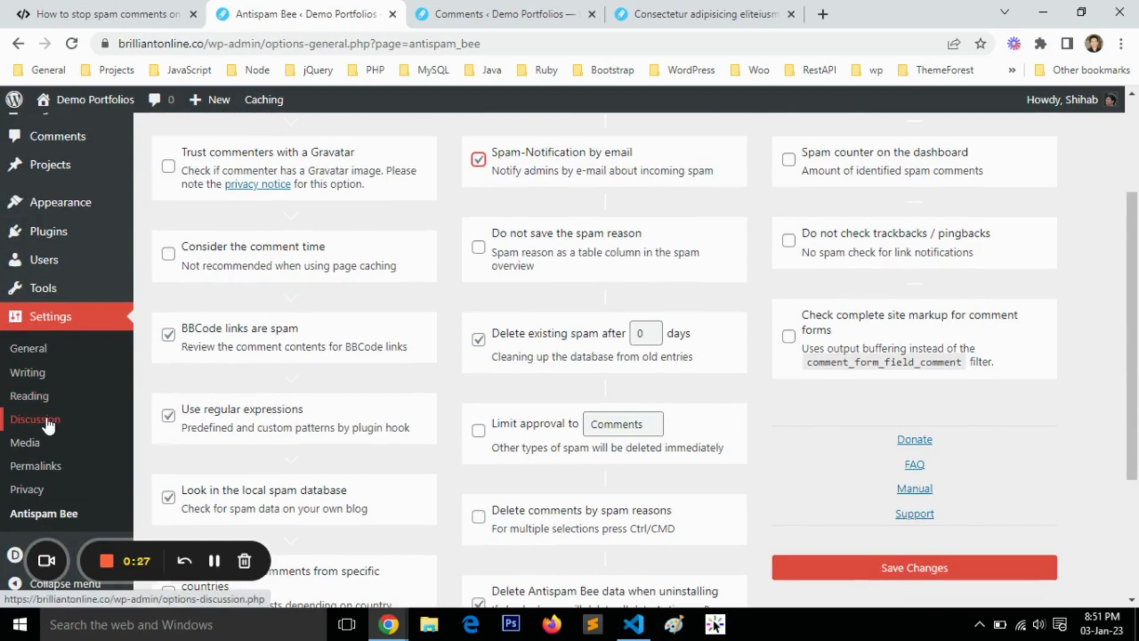
pyautogui.middleClick(61, 330)
pyautogui.click(617, 28)
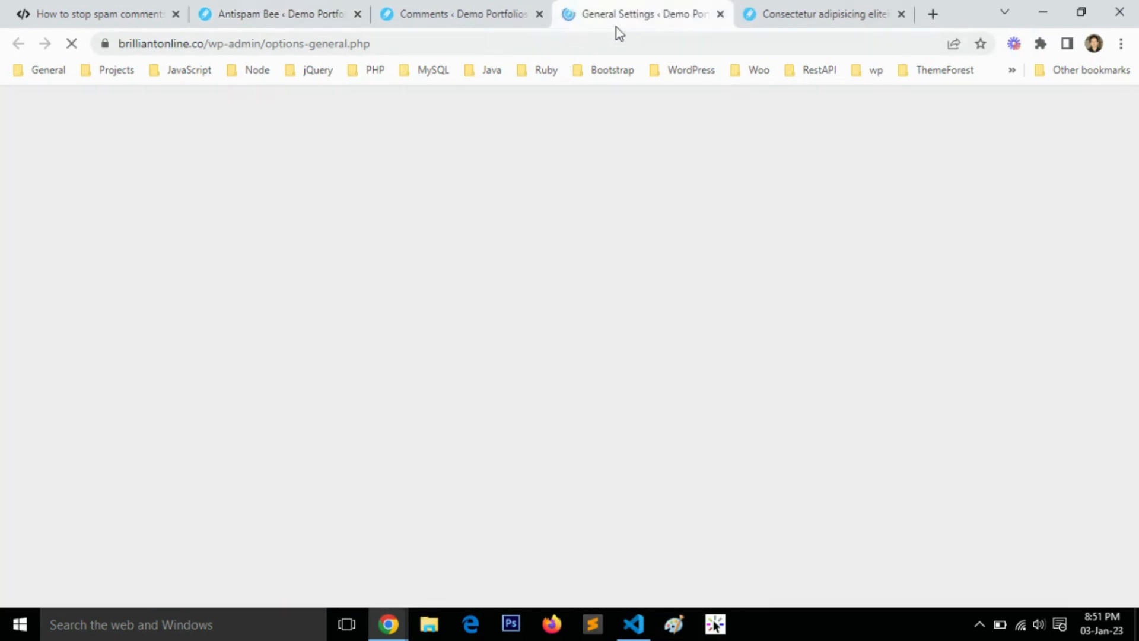
pyautogui.scroll(-3, 325, 325)
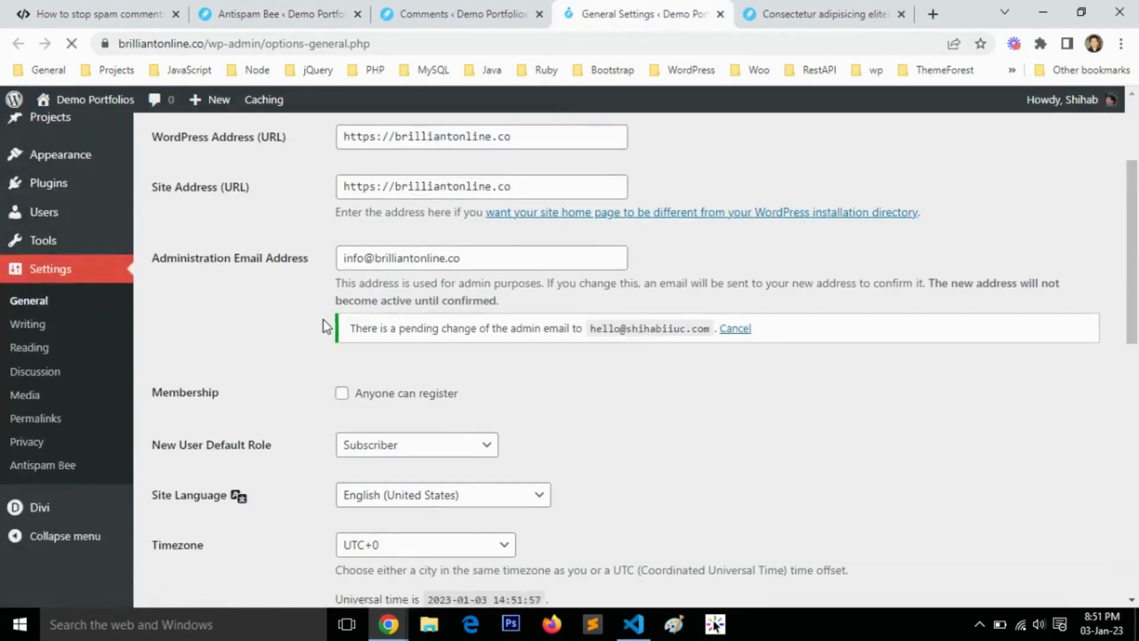
pyautogui.moveTo(521, 262); pyautogui.dragTo(271, 262)
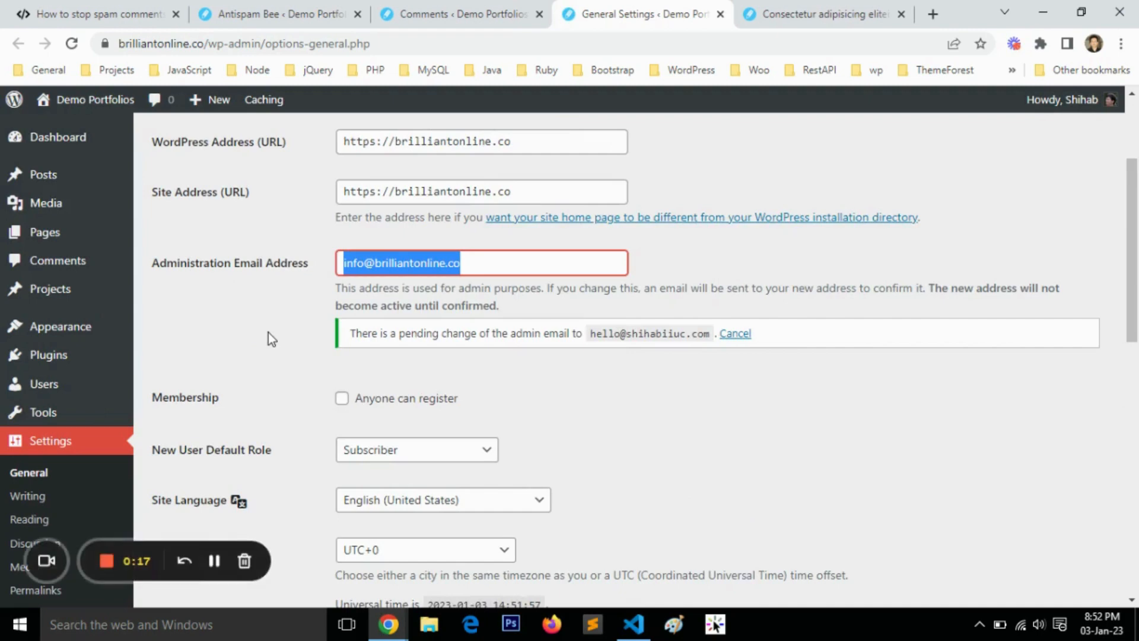
pyautogui.scroll(3, 267, 331)
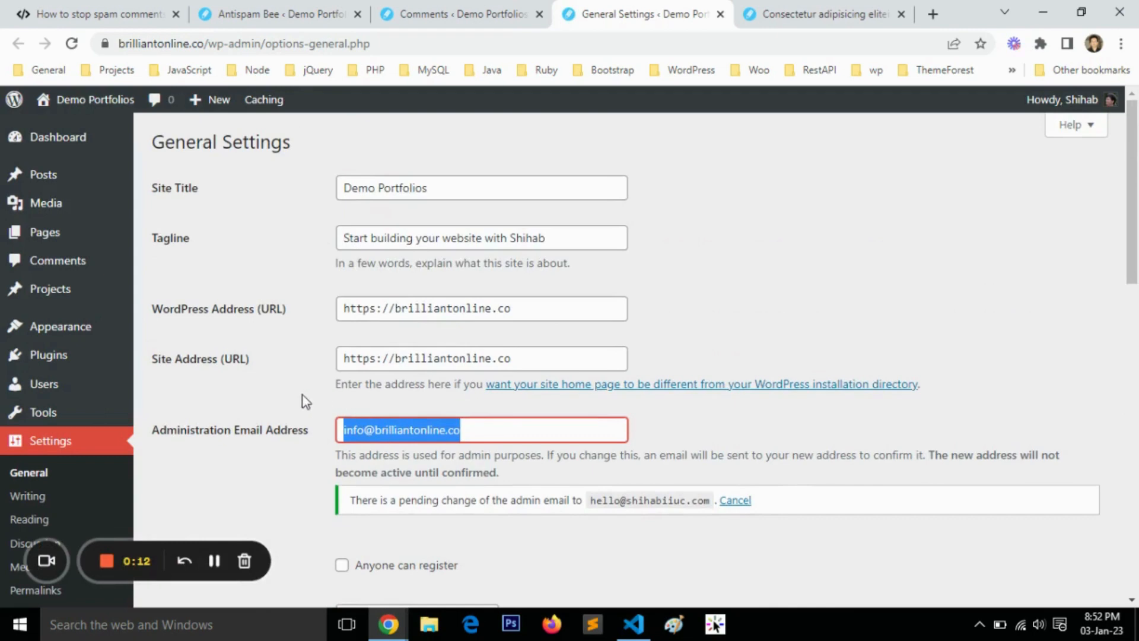
pyautogui.click(304, 400)
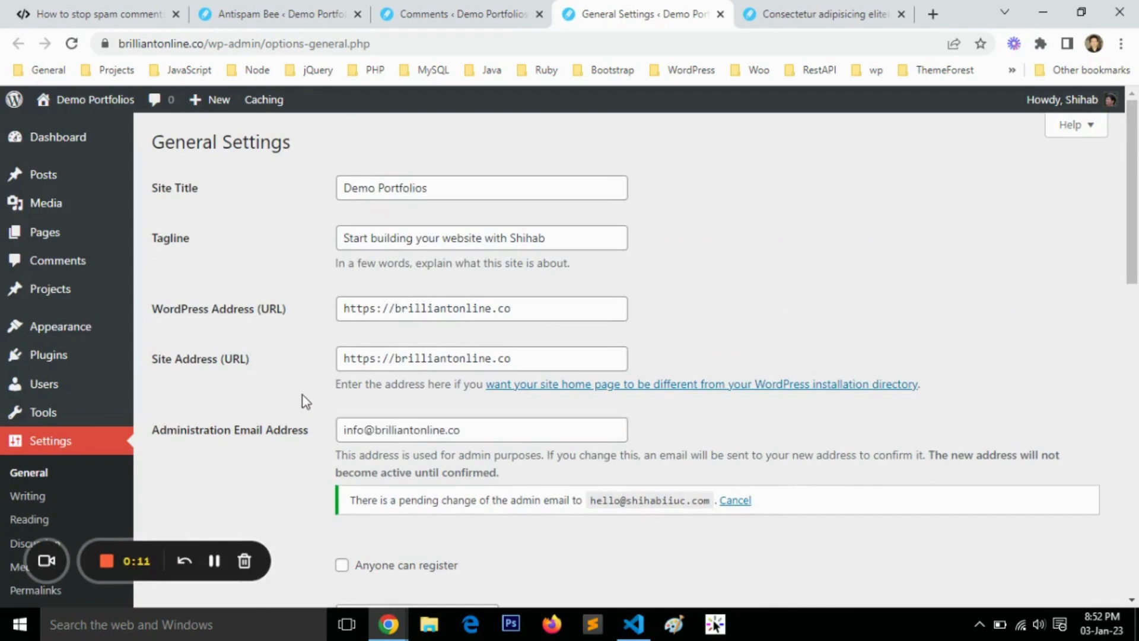
pyautogui.moveTo(484, 432); pyautogui.dragTo(313, 426)
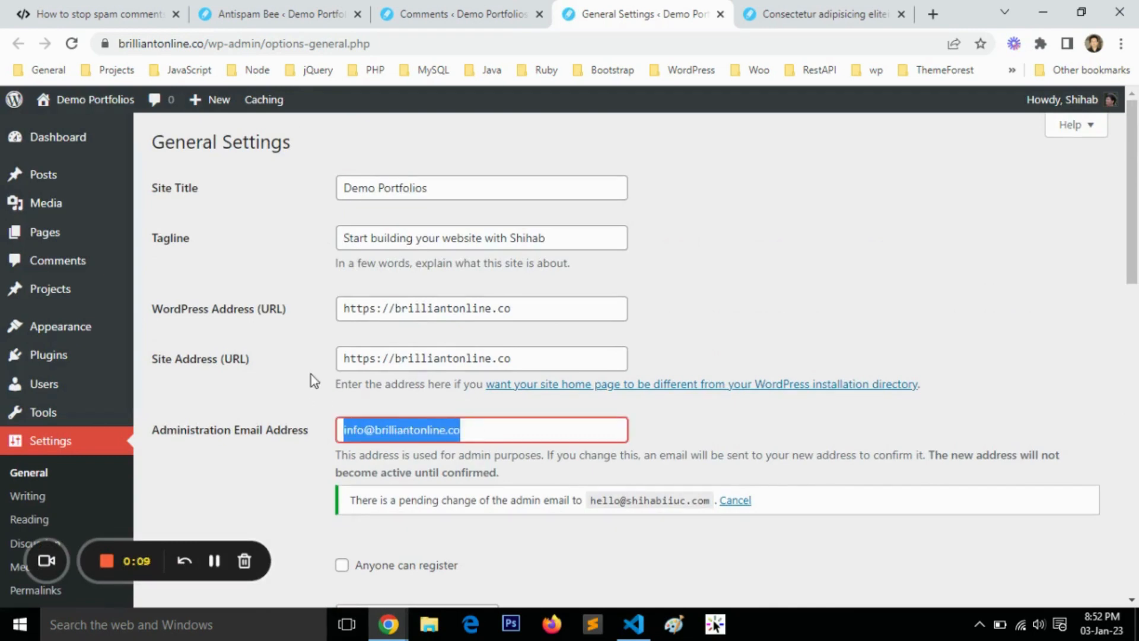
pyautogui.moveTo(56, 384)
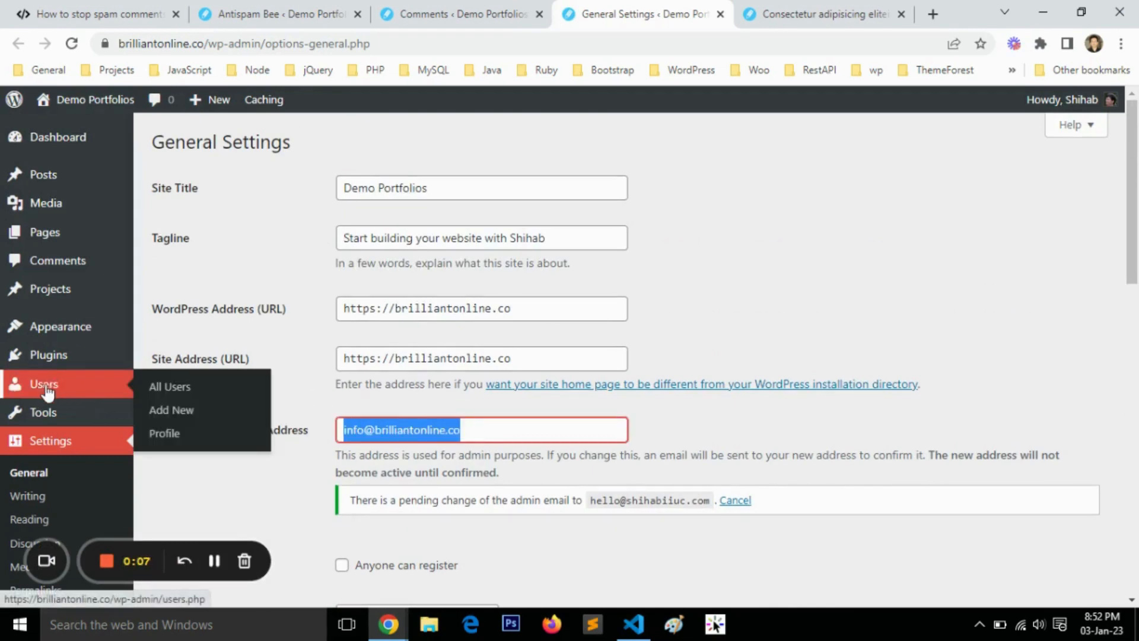
pyautogui.click(720, 13)
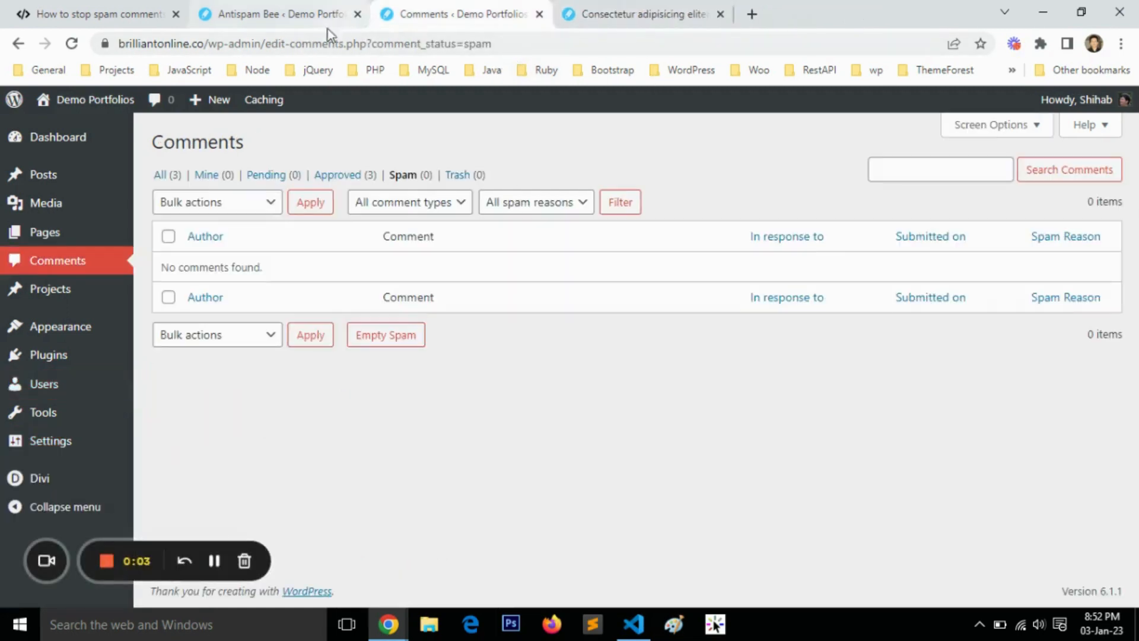
pyautogui.click(310, 13)
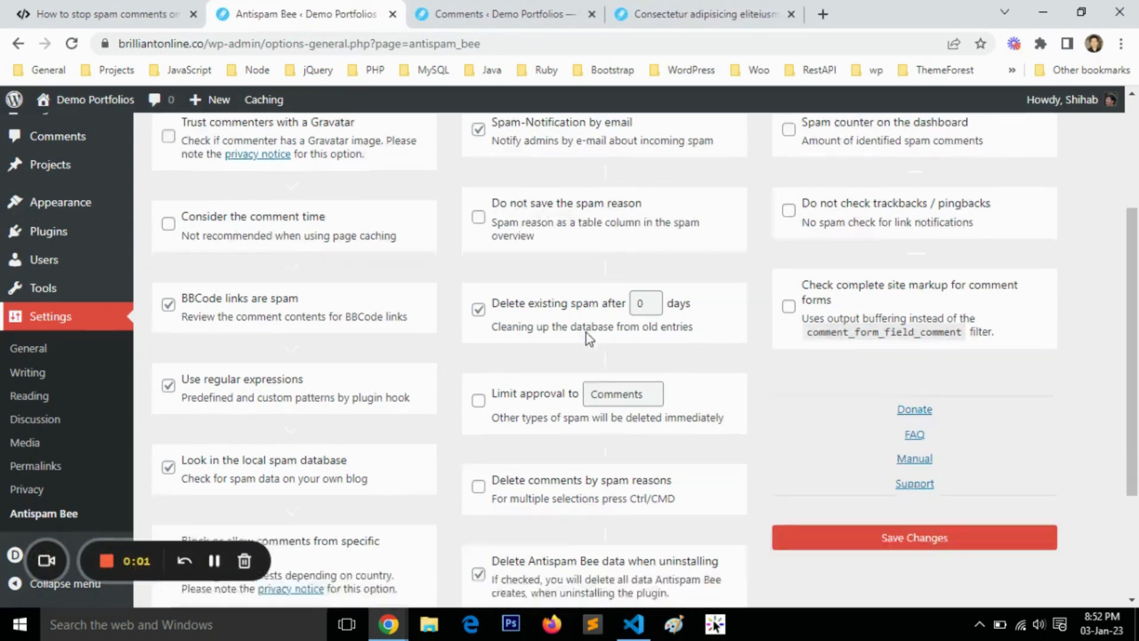
# Step: Review the filter options and advanced options on the Antispam Bee settings page
pyautogui.scroll(-1, 586, 333)
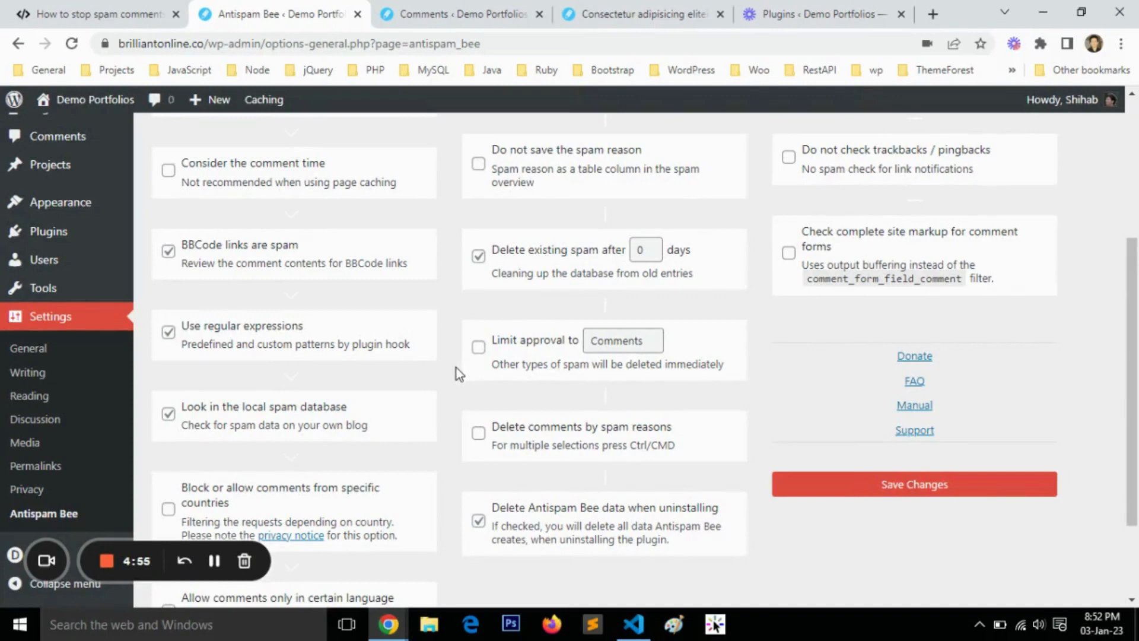
pyautogui.scroll(1, 456, 372)
pyautogui.scroll(-1, 457, 367)
pyautogui.scroll(1, 457, 368)
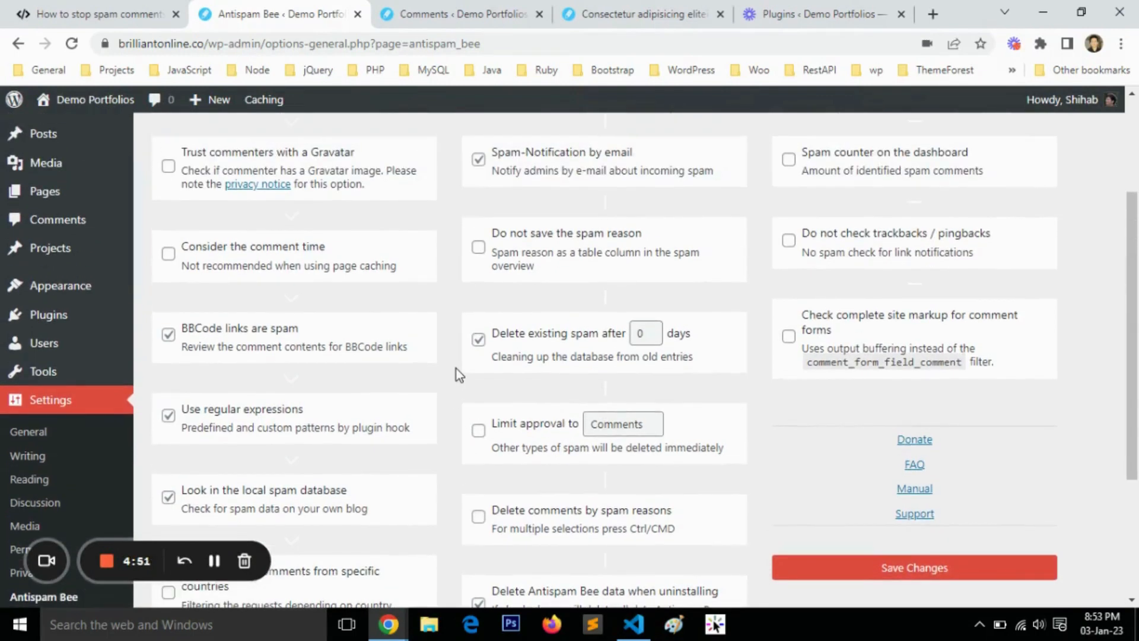
pyautogui.scroll(2, 457, 369)
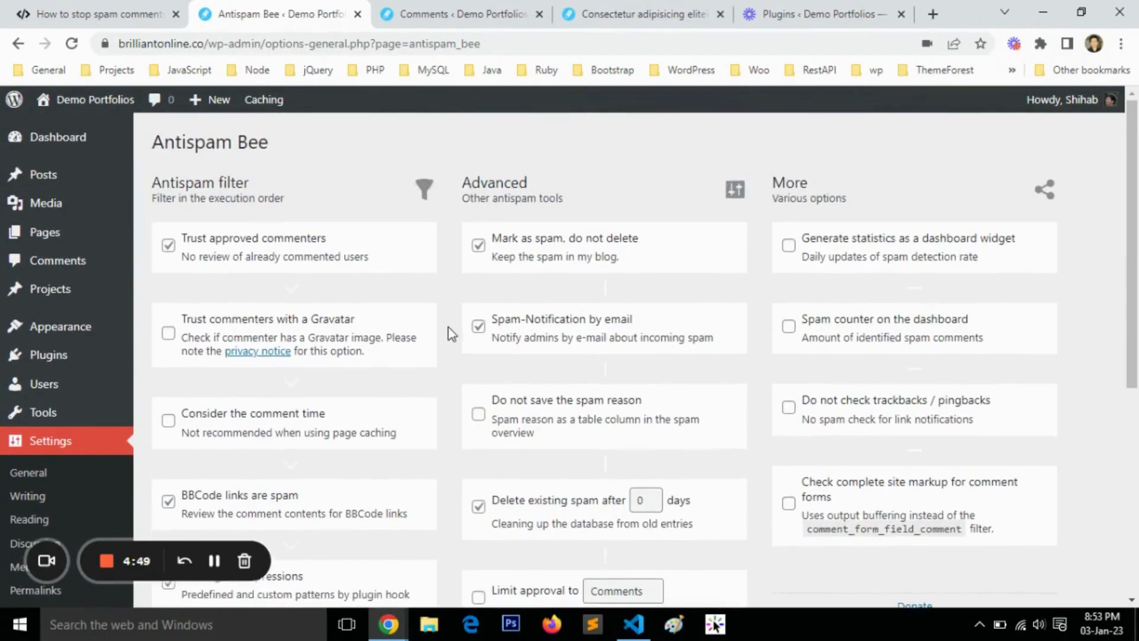
pyautogui.scroll(-1, 452, 334)
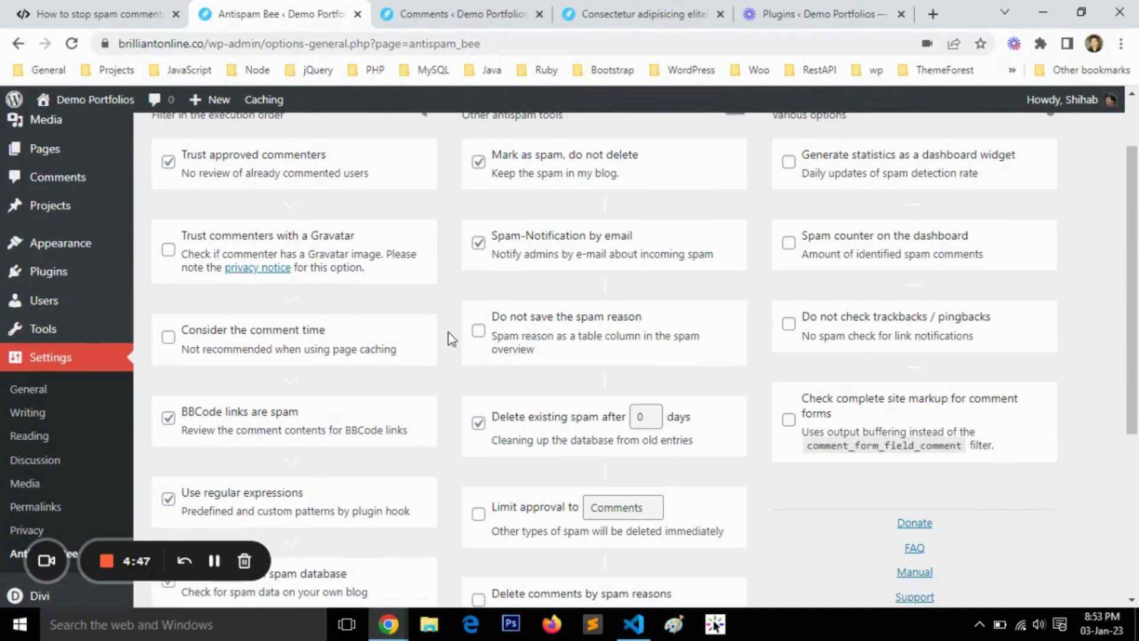
pyautogui.scroll(-2, 452, 338)
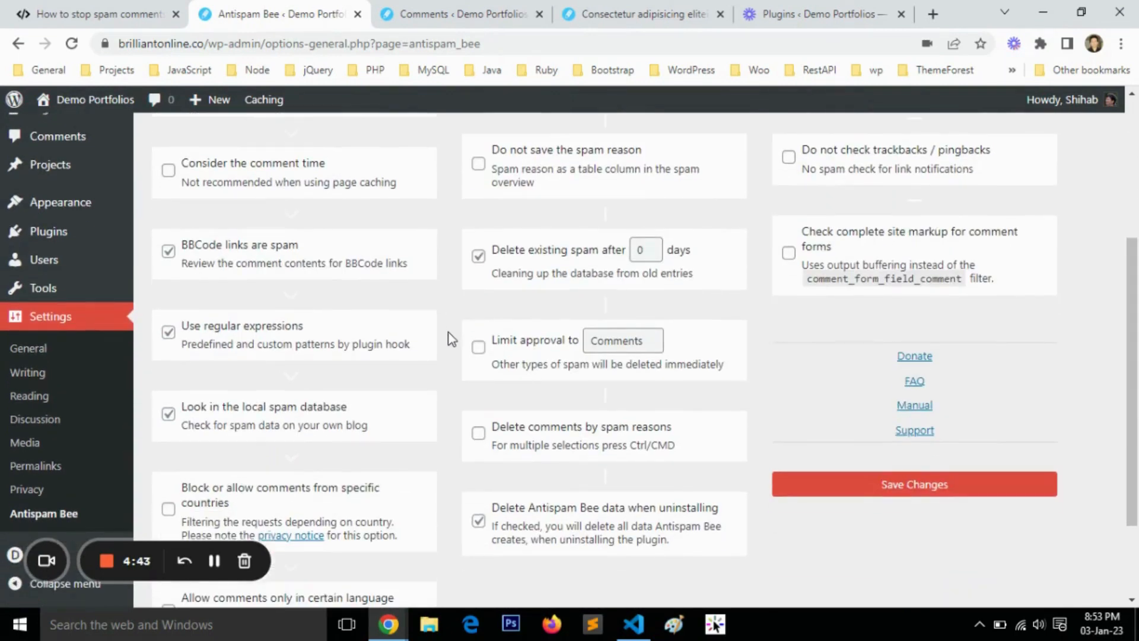
pyautogui.scroll(-1, 452, 339)
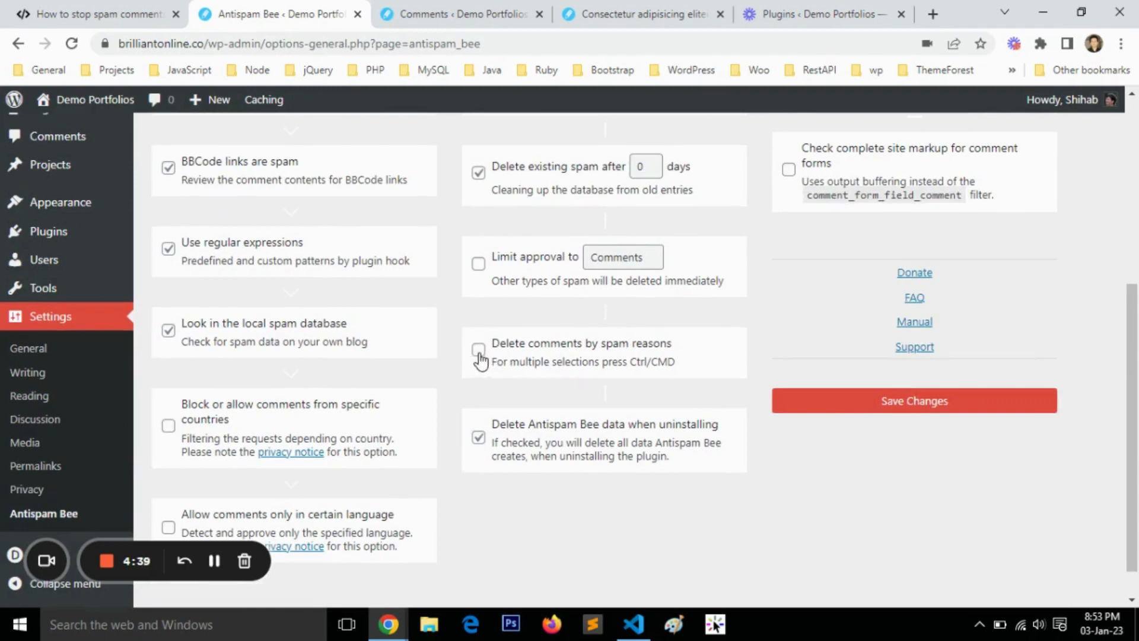
# Step: Enable deleting comments by spam reasons, and select Honeypot, Empty Data, Local DB Spam and Fake IP as the reasons
pyautogui.click(478, 350)
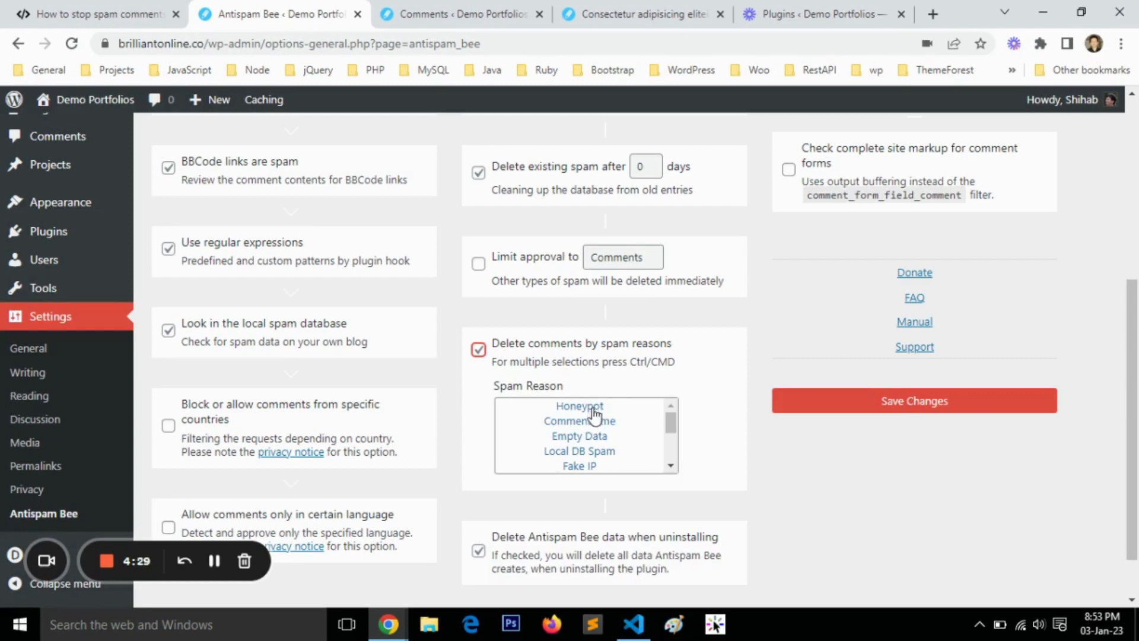
pyautogui.click(593, 408)
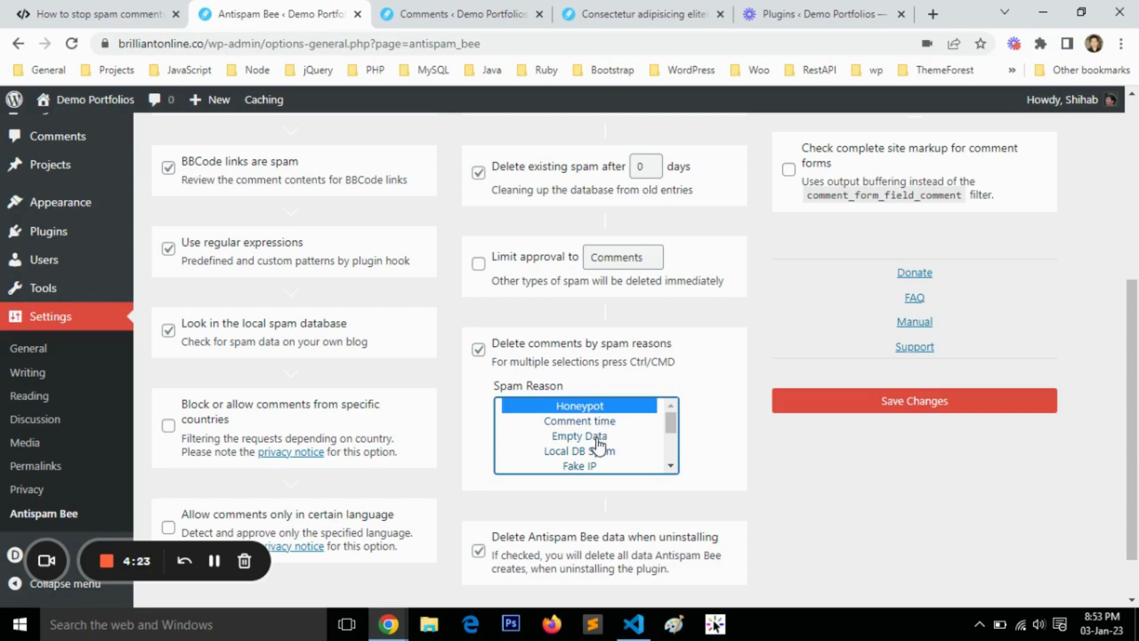
pyautogui.keyDown('ctrl'); pyautogui.click(599, 439); pyautogui.keyUp('ctrl')
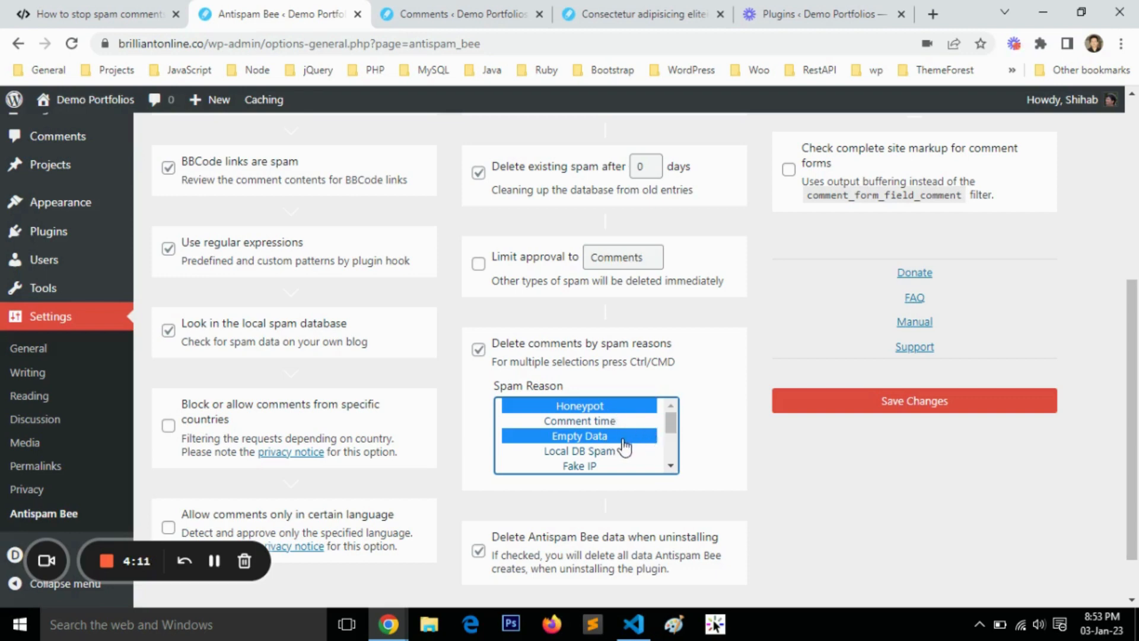
pyautogui.keyDown('ctrl'); pyautogui.click(610, 454); pyautogui.keyUp('ctrl')
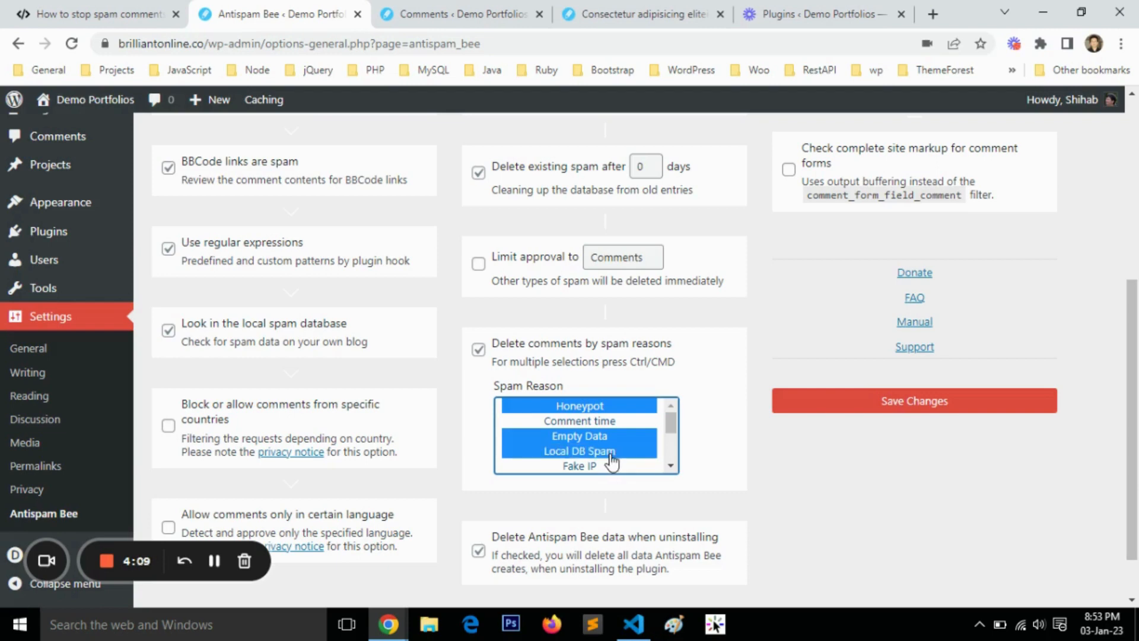
pyautogui.scroll(-2, 608, 457)
pyautogui.scroll(2, 605, 459)
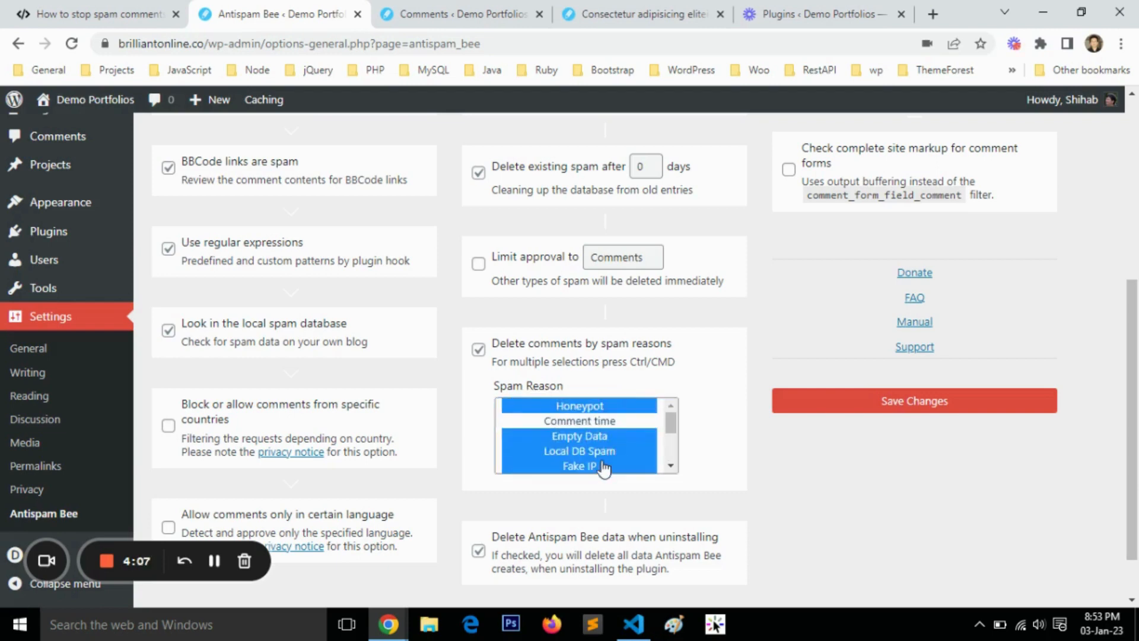
# Step: Add Manually to the selected spam reasons, and check the rest of the reason selection
pyautogui.scroll(-3, 645, 454)
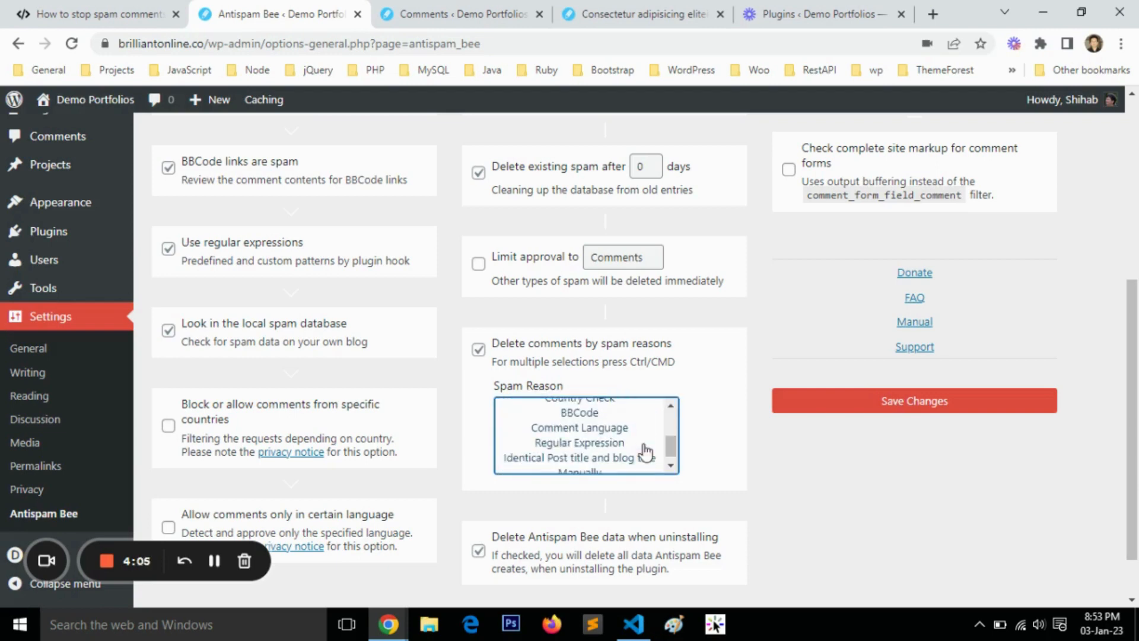
pyautogui.scroll(-1, 671, 454)
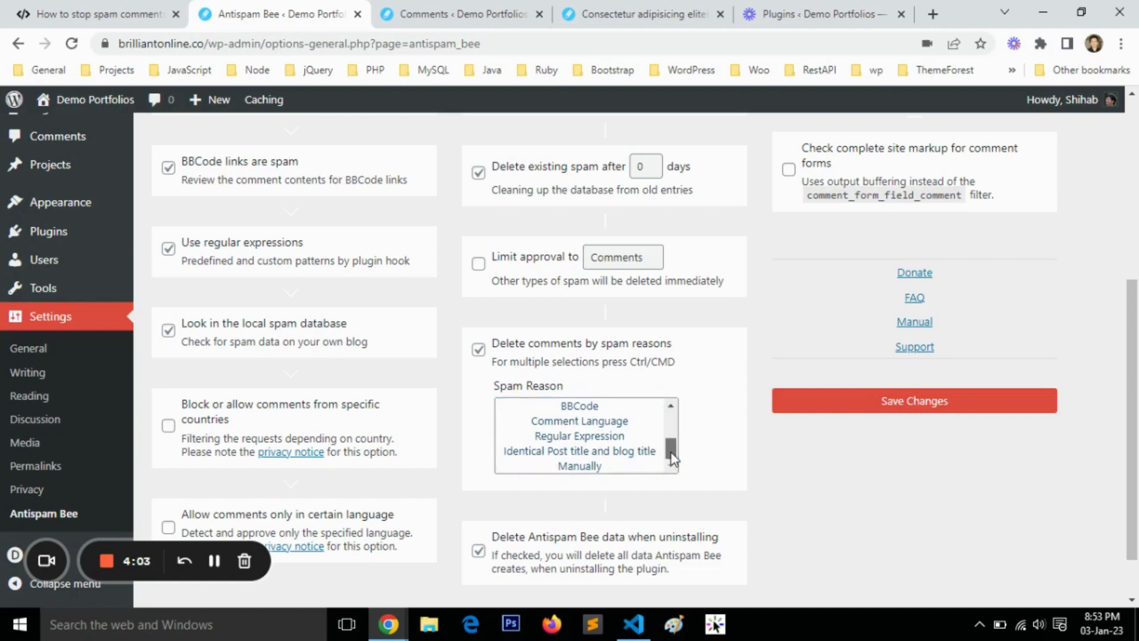
pyautogui.click(671, 457)
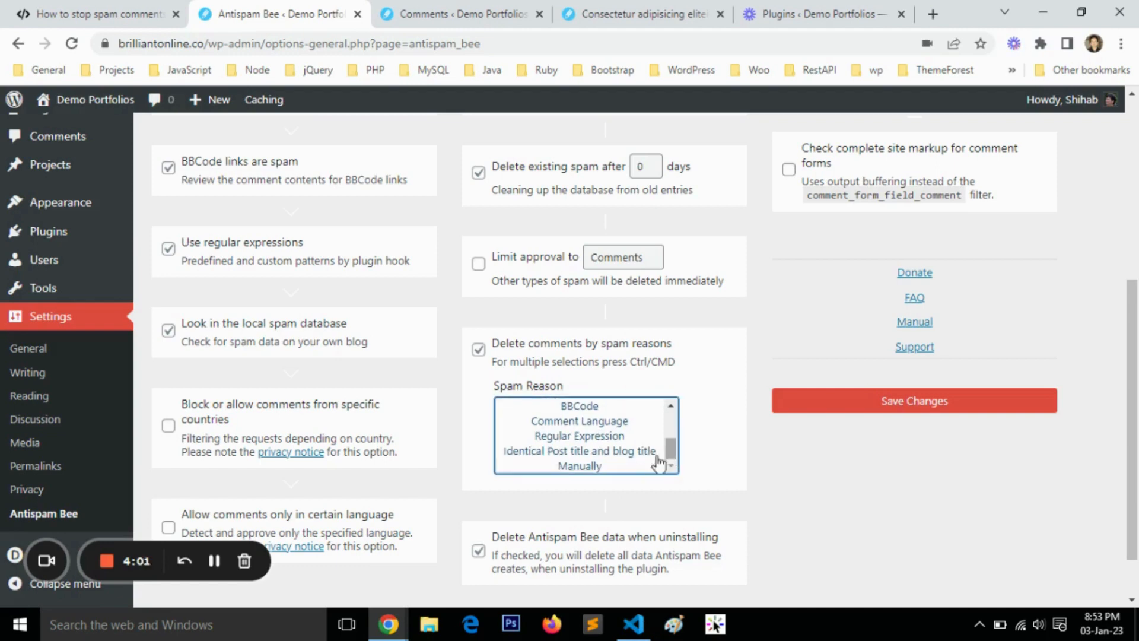
pyautogui.click(611, 467)
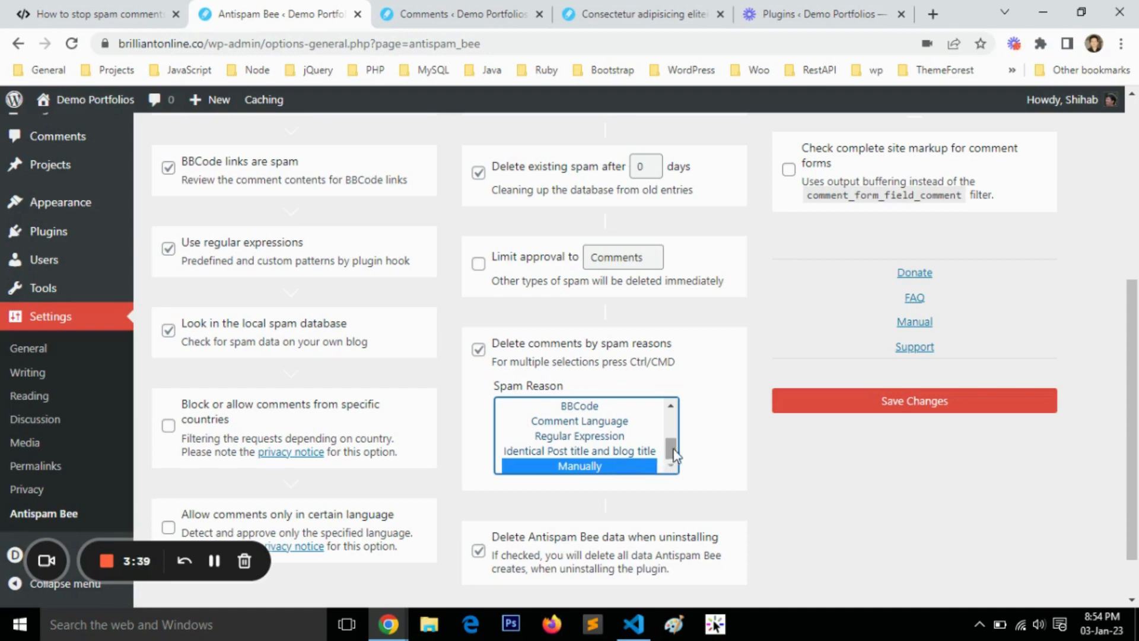
pyautogui.click(670, 407)
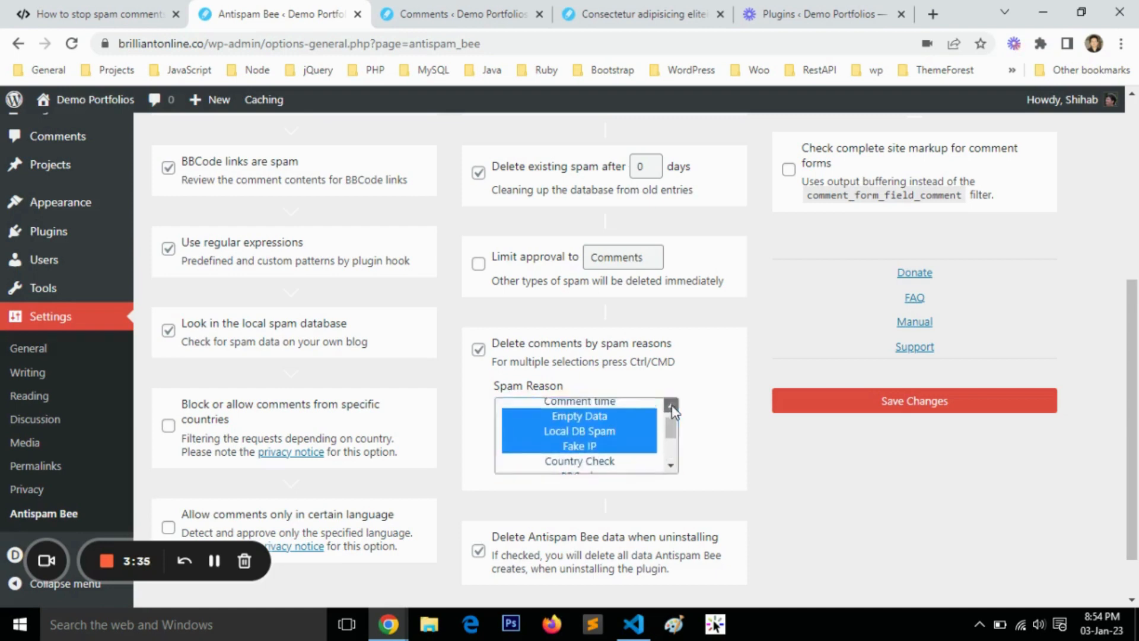
pyautogui.click(671, 407)
# Step: Save the Antispam Bee settings, and look over the saved options
pyautogui.scroll(-3, 567, 472)
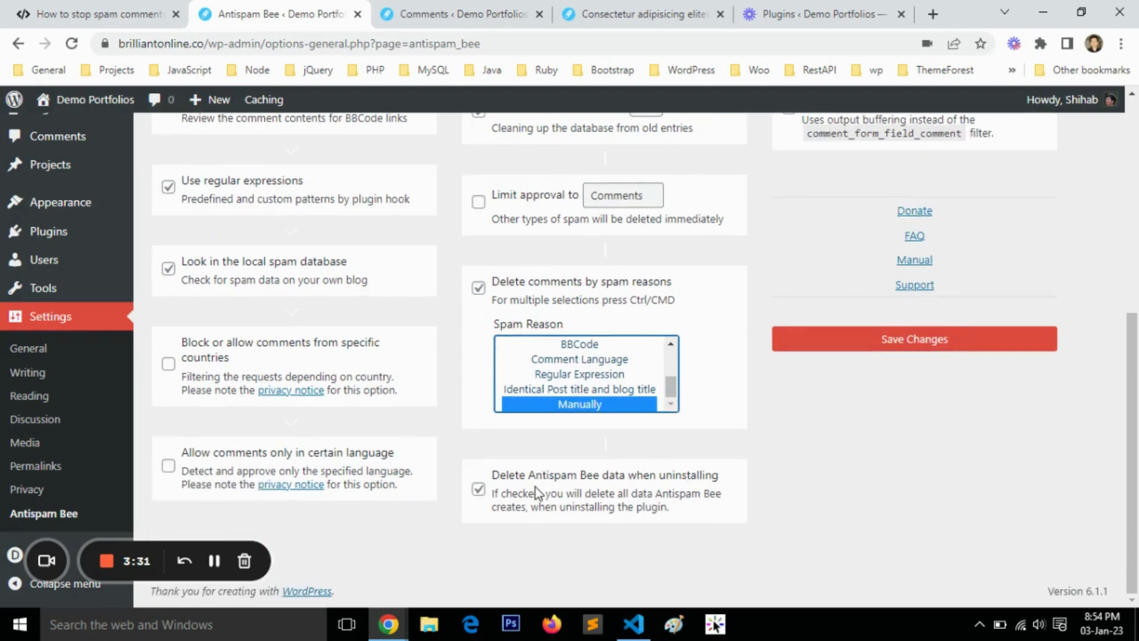
pyautogui.scroll(6, 534, 491)
pyautogui.scroll(-7, 480, 441)
pyautogui.click(924, 349)
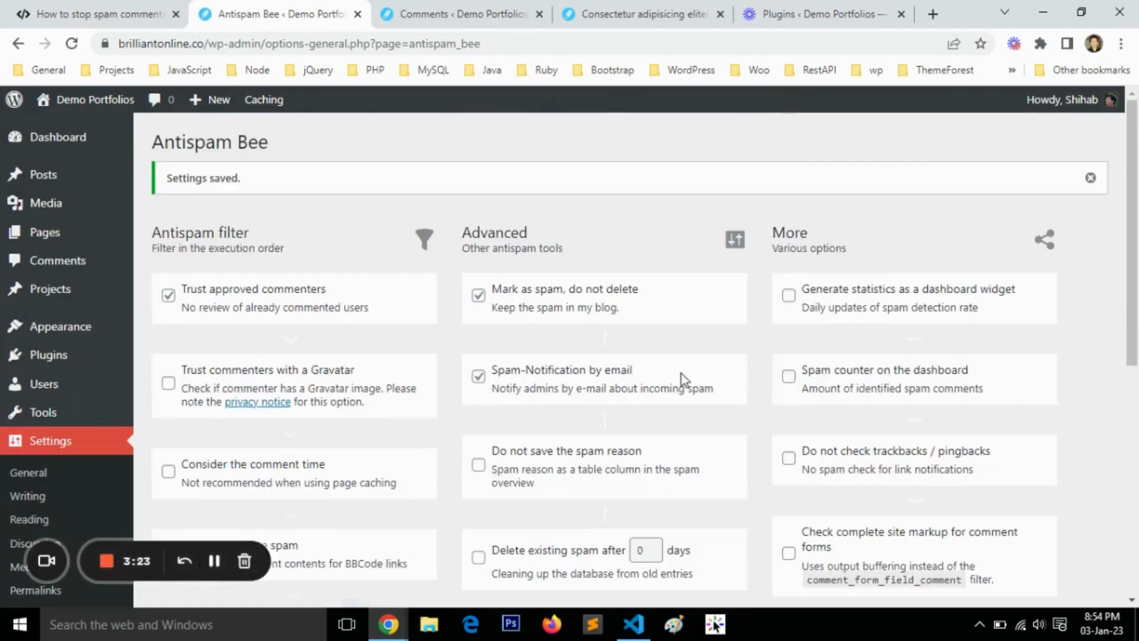
pyautogui.scroll(-4, 663, 381)
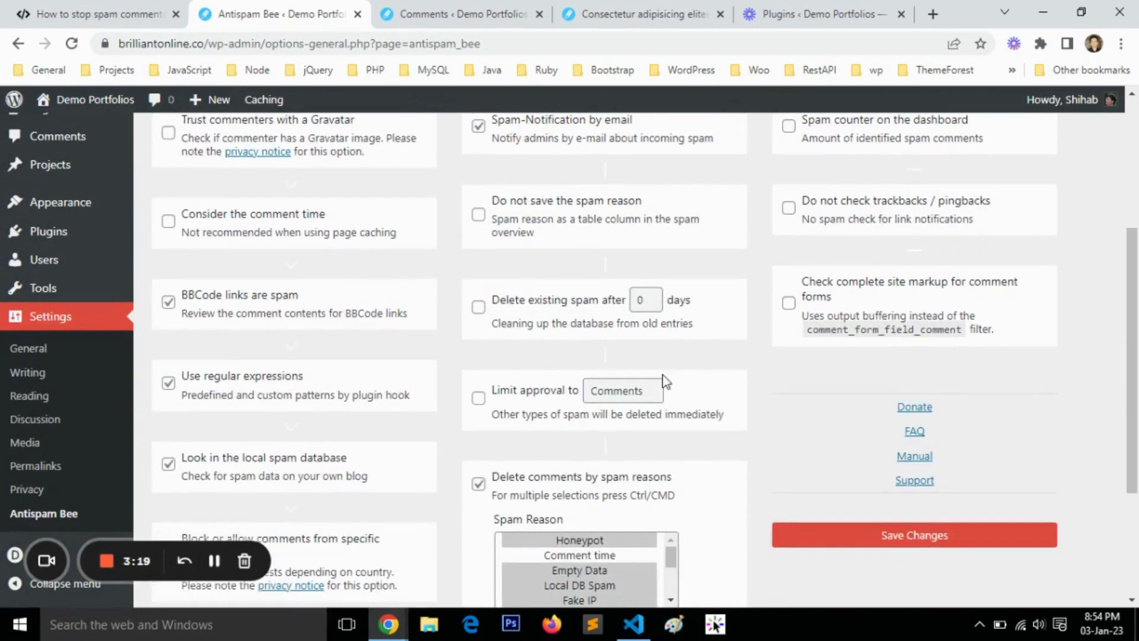
pyautogui.scroll(1, 663, 381)
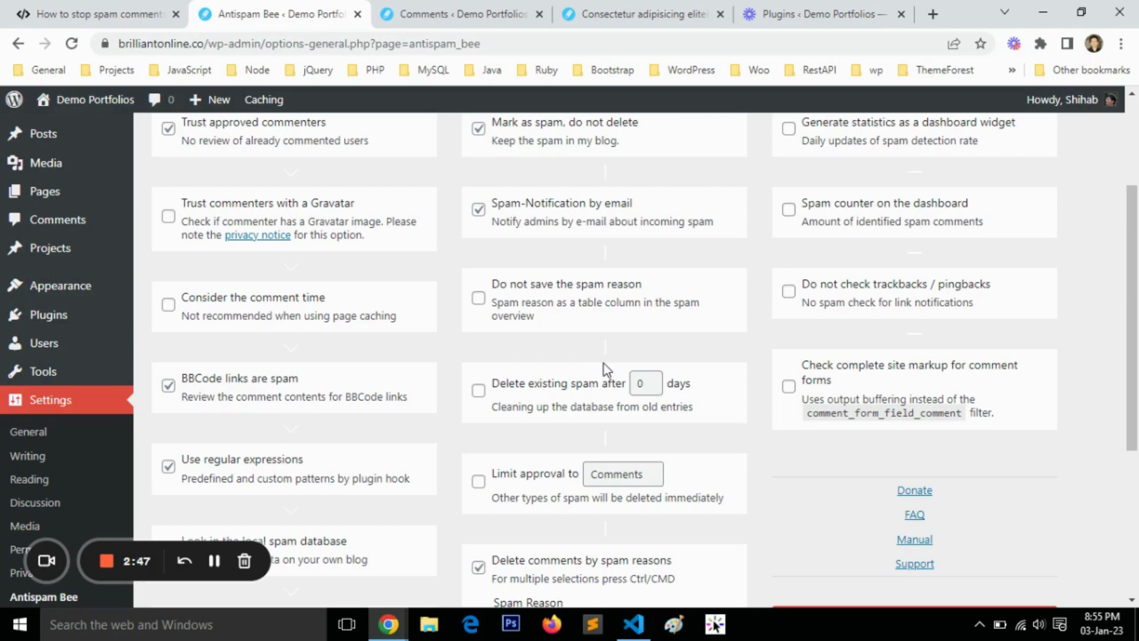
pyautogui.scroll(3, 604, 364)
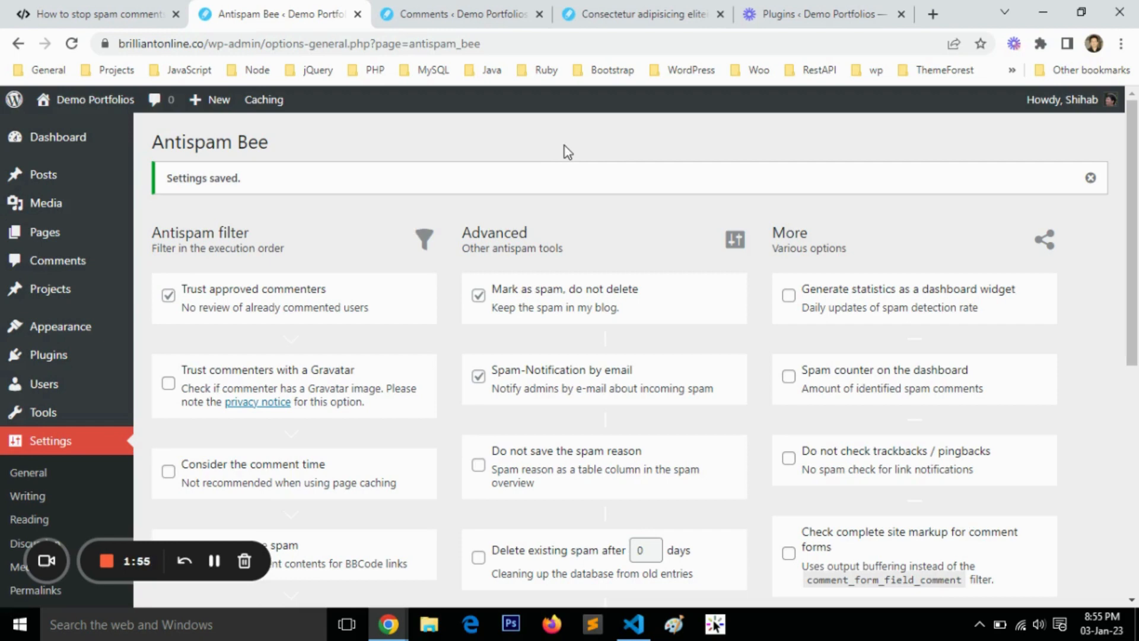
# Step: Copy the address of the blog post with the comment form, and open it in a new incognito window
pyautogui.click(636, 6)
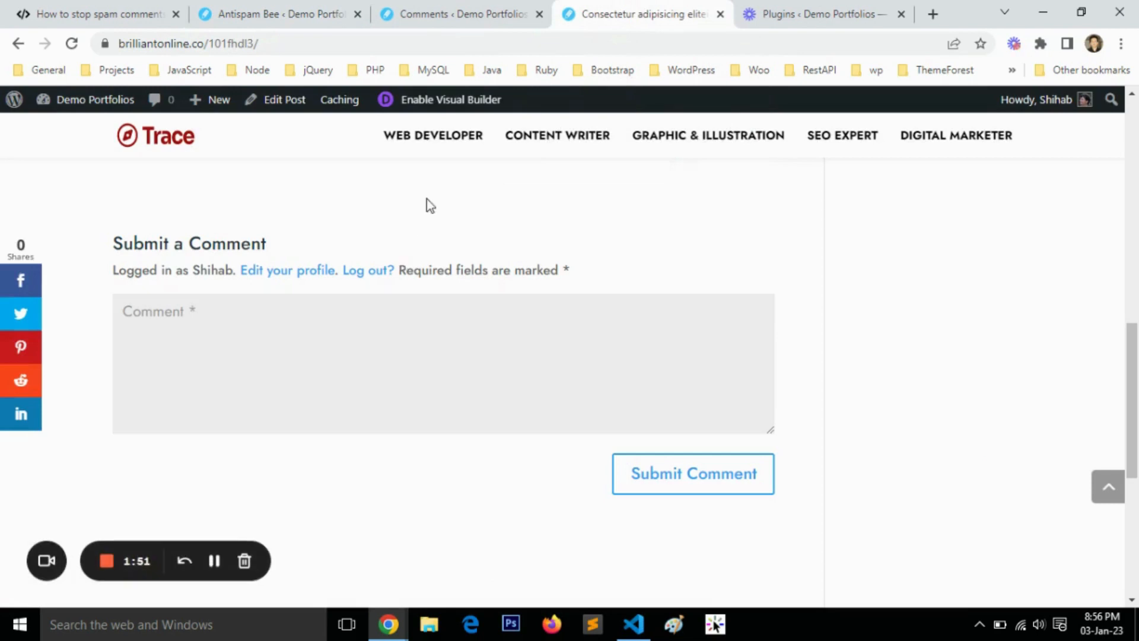
pyautogui.click(434, 43)
pyautogui.hotkey('ctrl', 'c')
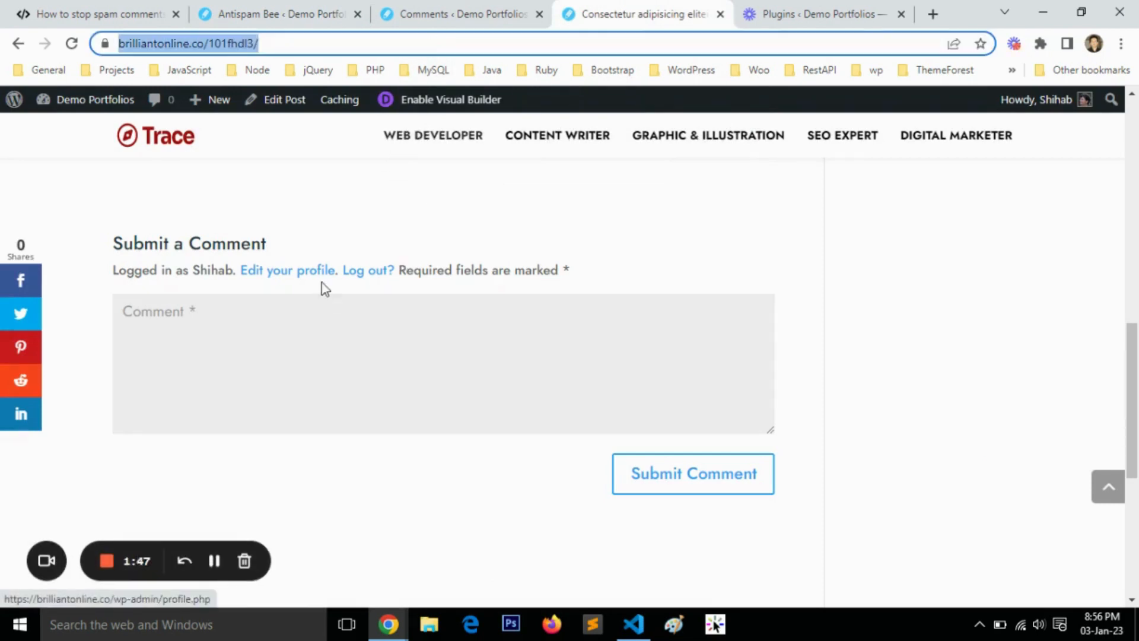
pyautogui.click(302, 325)
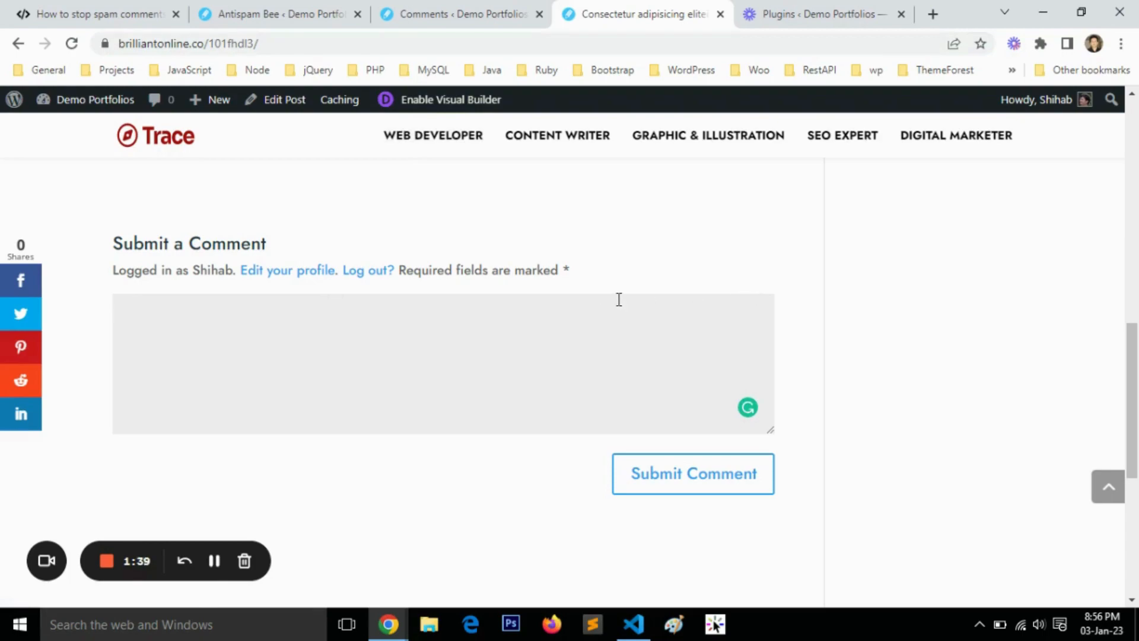
pyautogui.hotkey('ctrl', 'shift', 'n')
pyautogui.hotkey('ctrl', 'v')
pyautogui.press('Return')
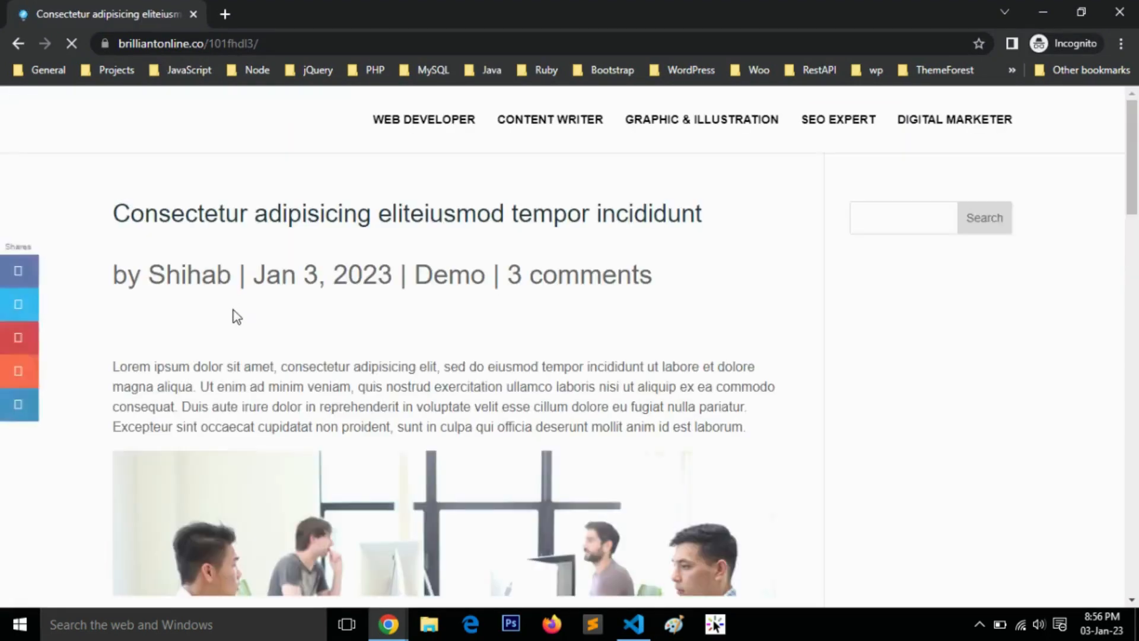
# Step: Go to the comment form under the post, and examine its Comment, Name, Email and Website fields
pyautogui.scroll(-10, 233, 314)
pyautogui.scroll(1, 232, 311)
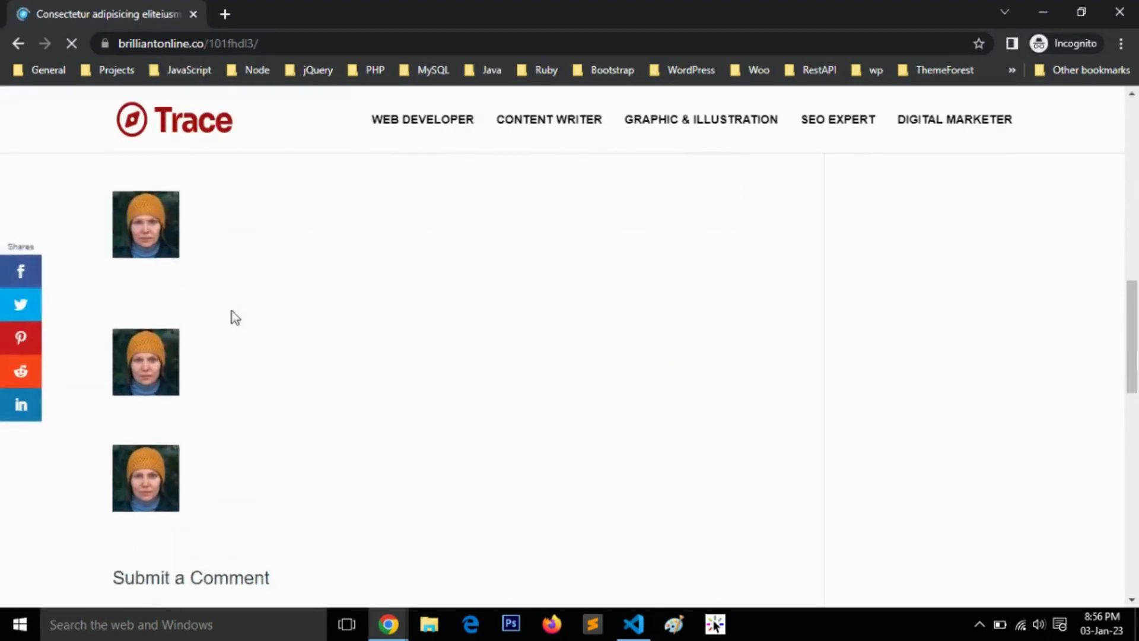
pyautogui.scroll(-7, 232, 311)
pyautogui.scroll(3, 233, 311)
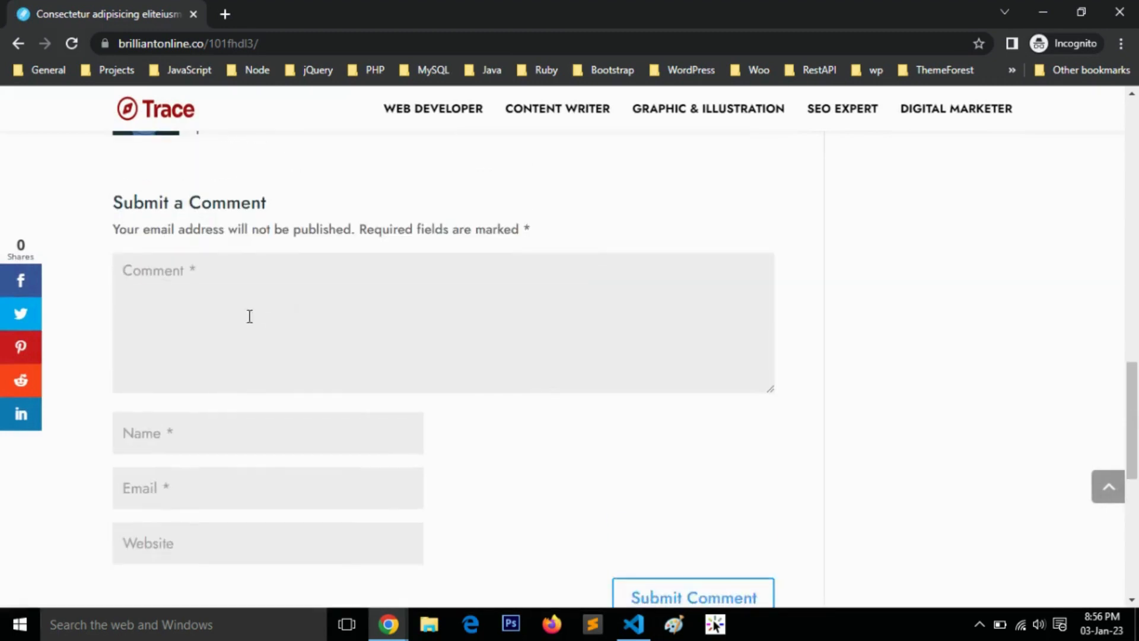
pyautogui.click(275, 312)
pyautogui.click(210, 444)
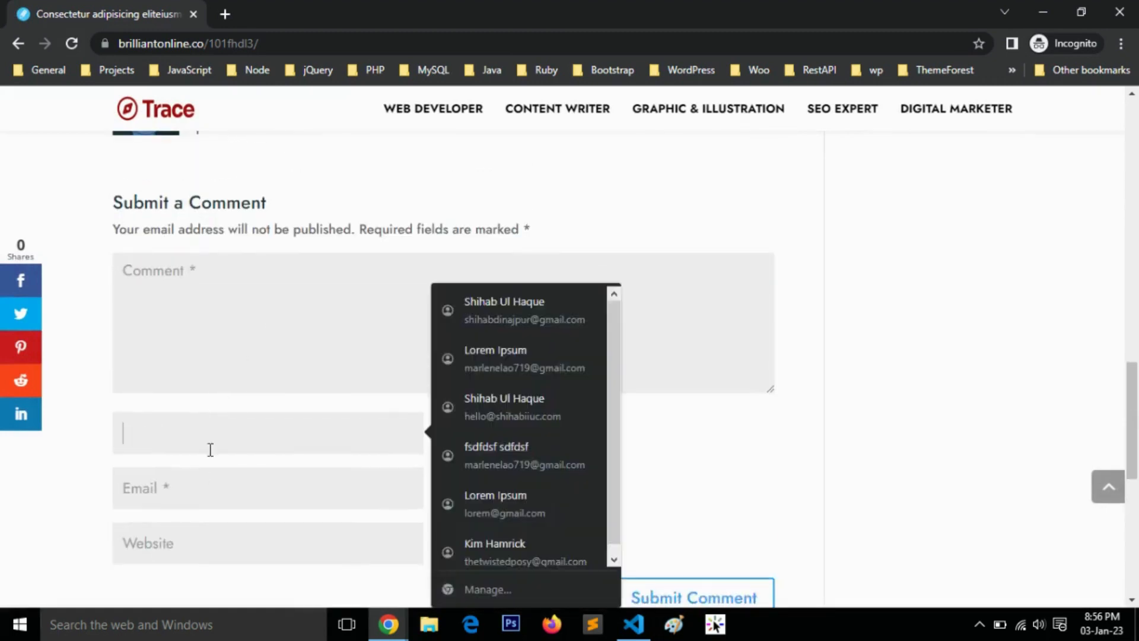
pyautogui.click(189, 475)
pyautogui.press('Tab')
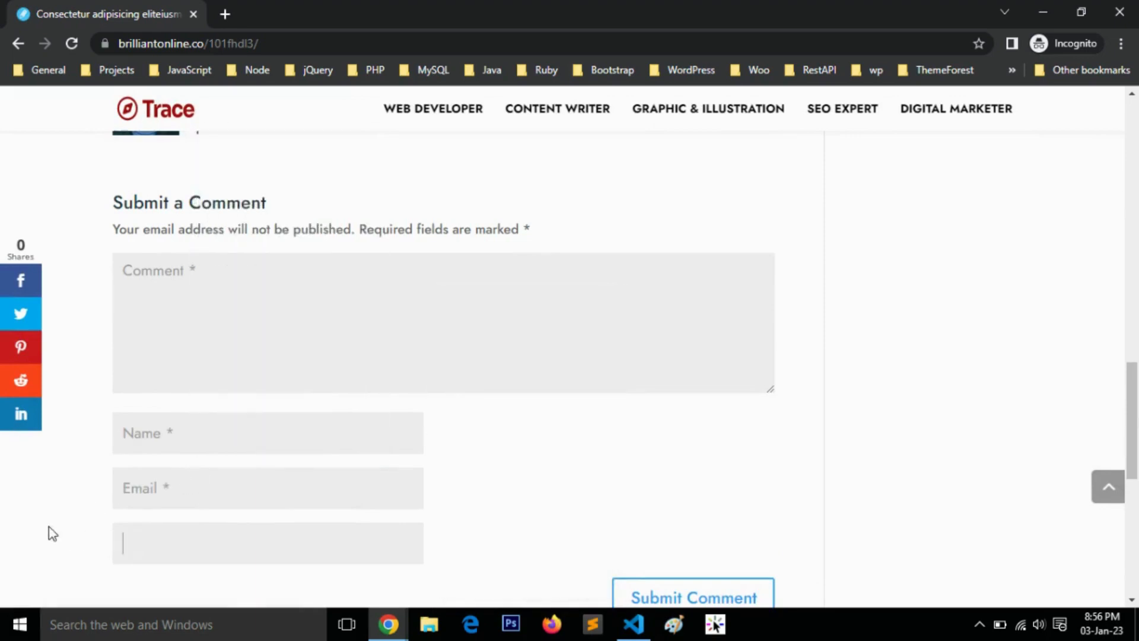
pyautogui.moveTo(208, 45); pyautogui.dragTo(76, 56)
pyautogui.hotkey('ctrl', 'c')
pyautogui.click(183, 548)
pyautogui.hotkey('ctrl', 'v')
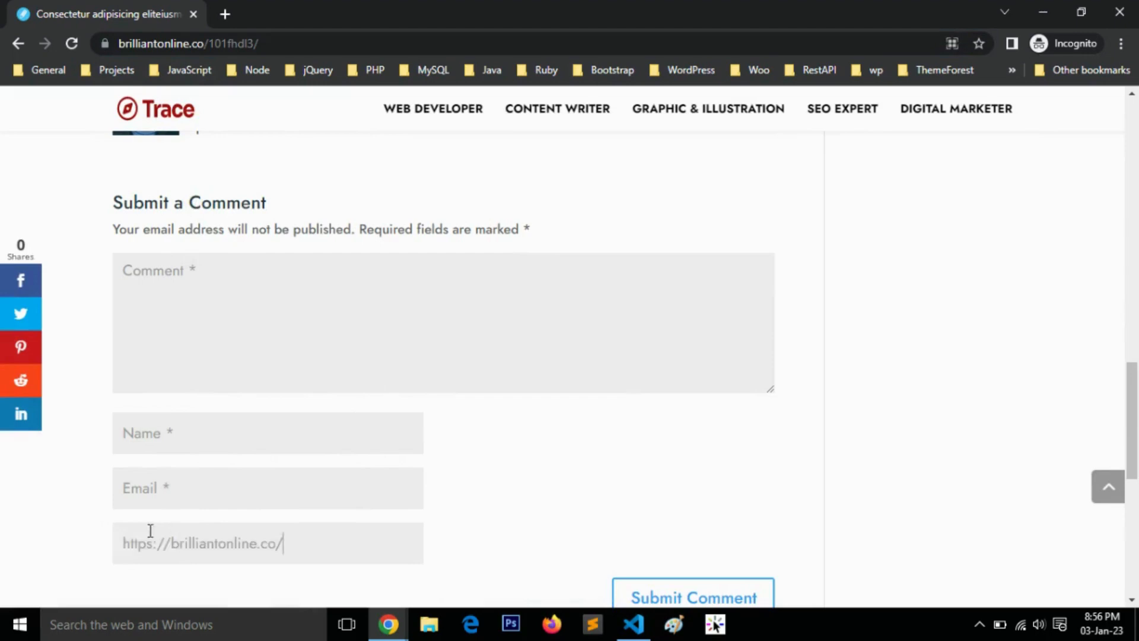
# Step: Open the author-name link of the second existing comment in a new tab, and close that tab
pyautogui.scroll(5, 84, 524)
pyautogui.scroll(1, 83, 514)
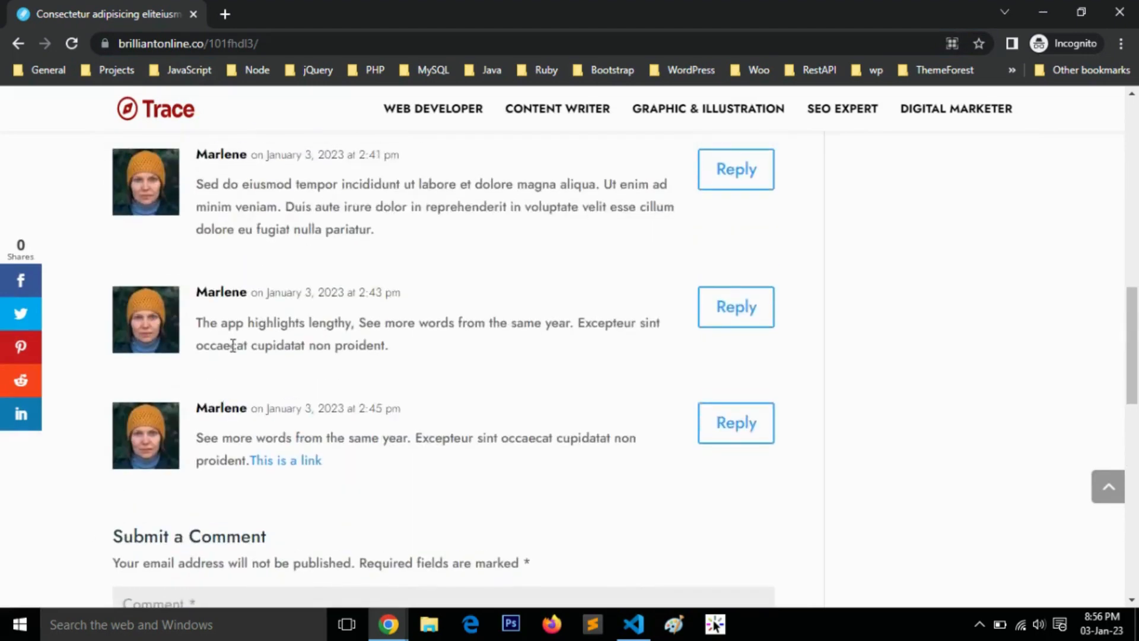
pyautogui.middleClick(224, 296)
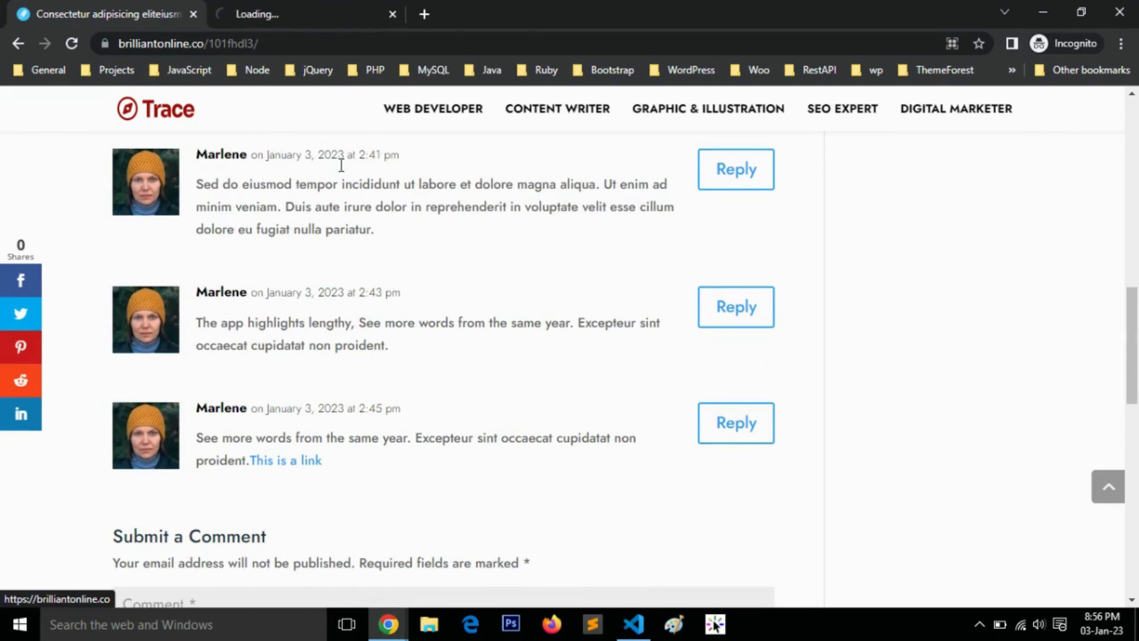
pyautogui.click(393, 14)
# Step: Open the "This is a link" hyperlink in the last comment in a new tab, and close that tab
pyautogui.scroll(-7, 118, 427)
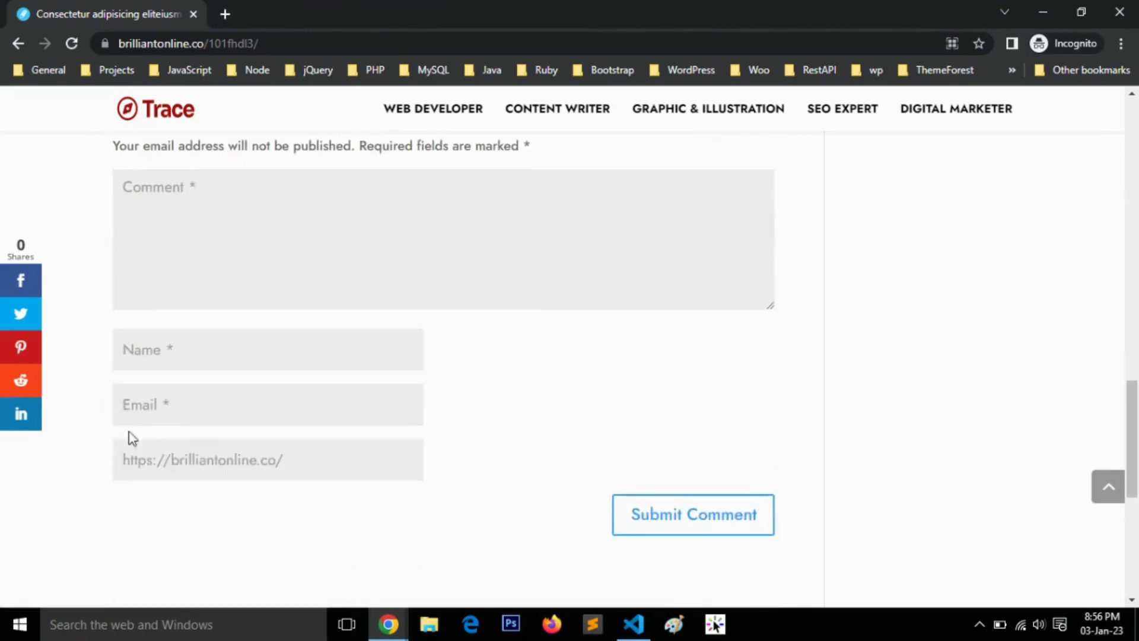
pyautogui.scroll(3, 211, 385)
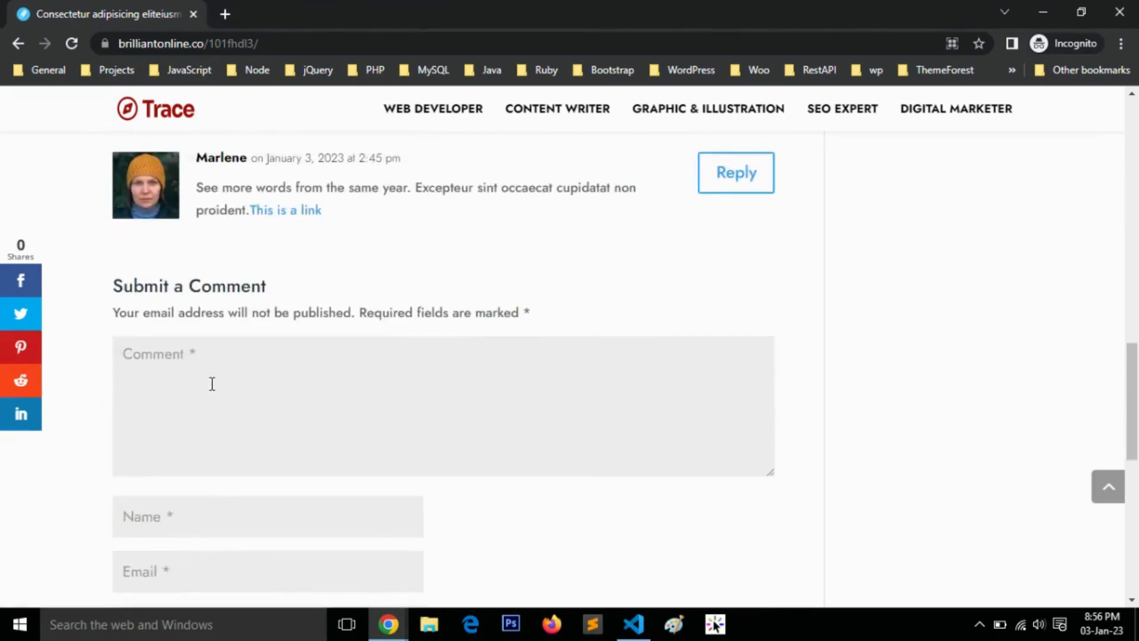
pyautogui.scroll(-1, 210, 386)
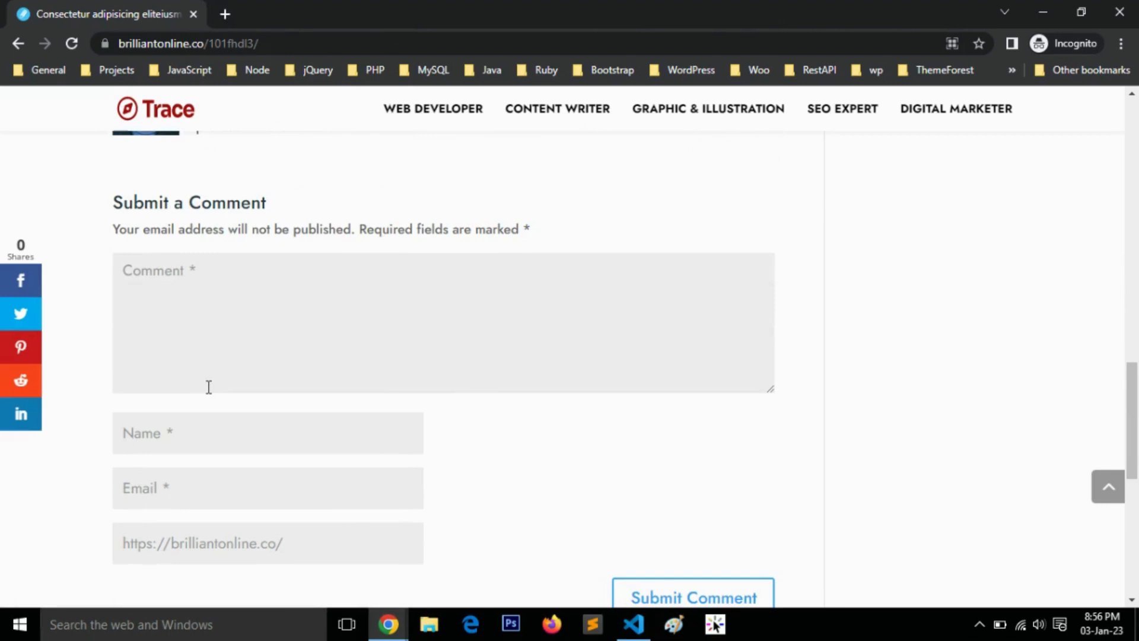
pyautogui.scroll(1, 209, 387)
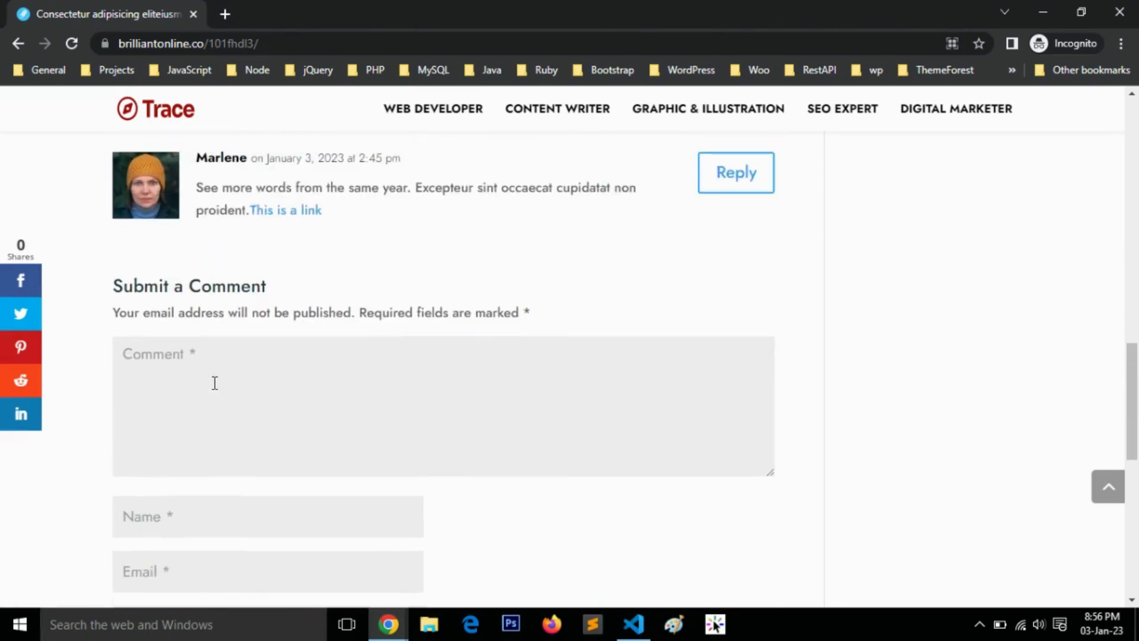
pyautogui.click(213, 382)
pyautogui.scroll(1, 285, 291)
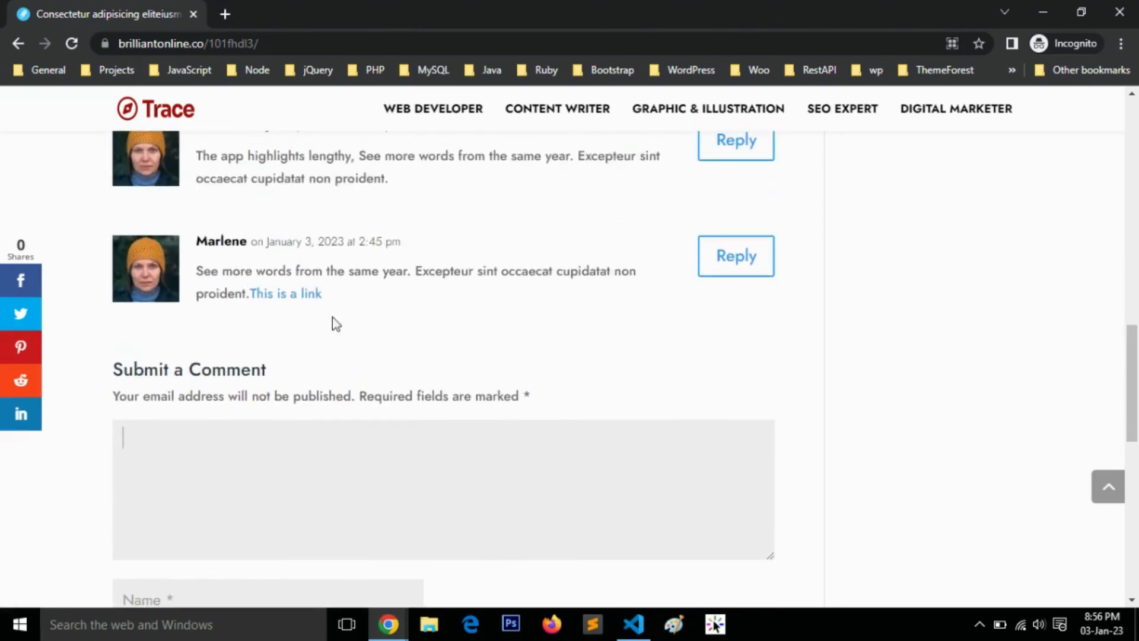
pyautogui.keyDown('ctrl'); pyautogui.click(303, 298); pyautogui.keyUp('ctrl')
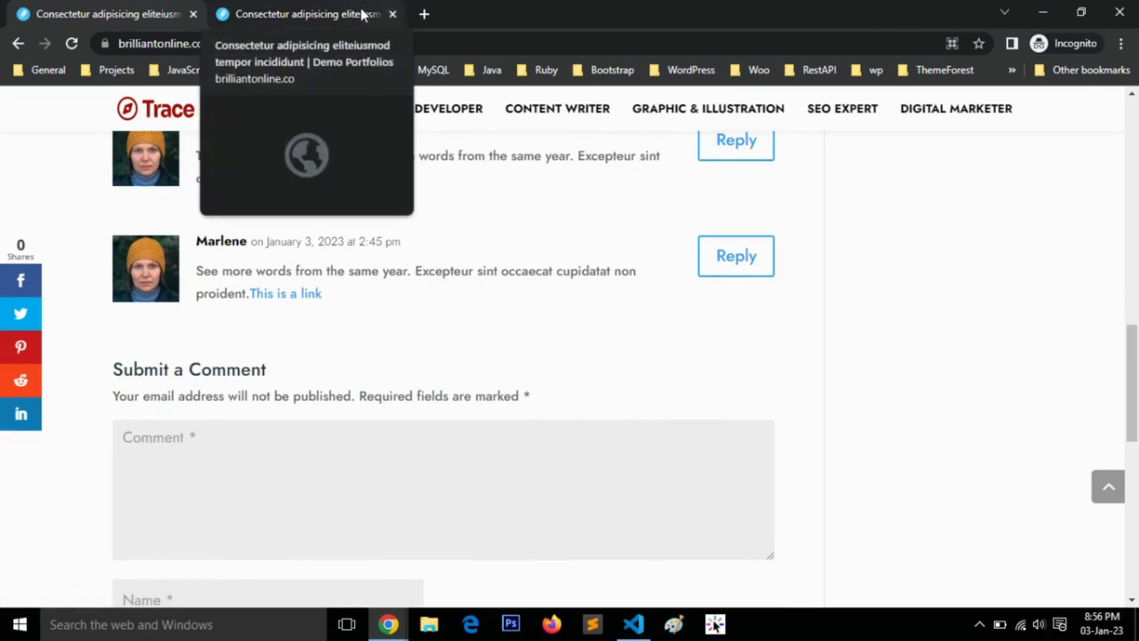
pyautogui.click(392, 9)
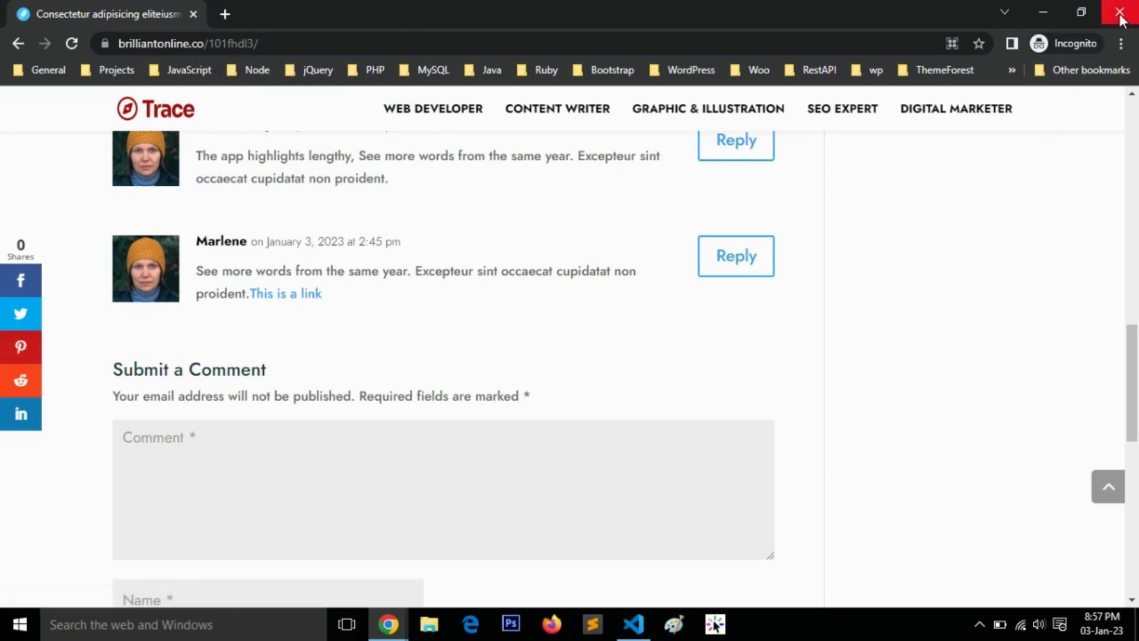
# Step: Return to the WordPress admin in the regular browser window, and open the page for adding new plugins
pyautogui.click(1053, 18)
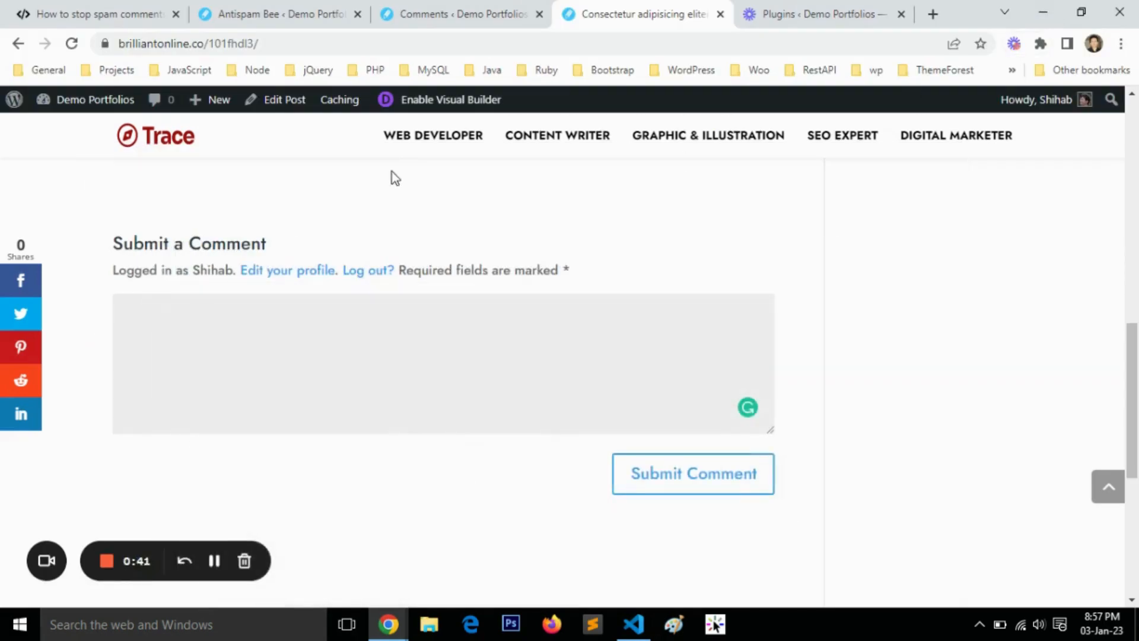
pyautogui.click(301, 9)
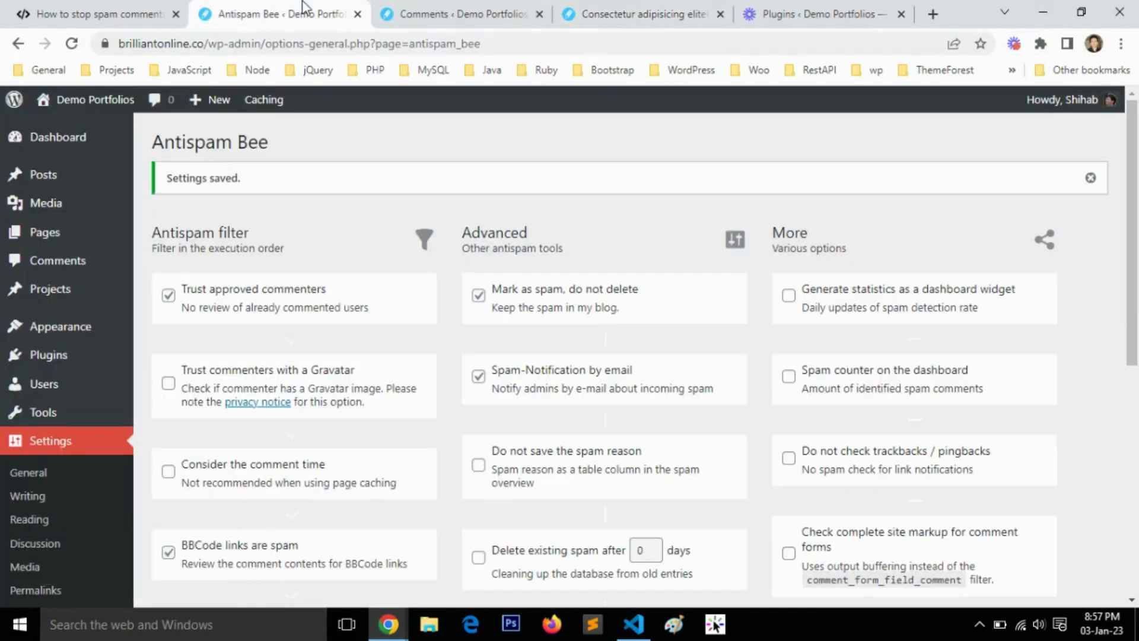
pyautogui.moveTo(68, 355)
pyautogui.scroll(-3, 70, 332)
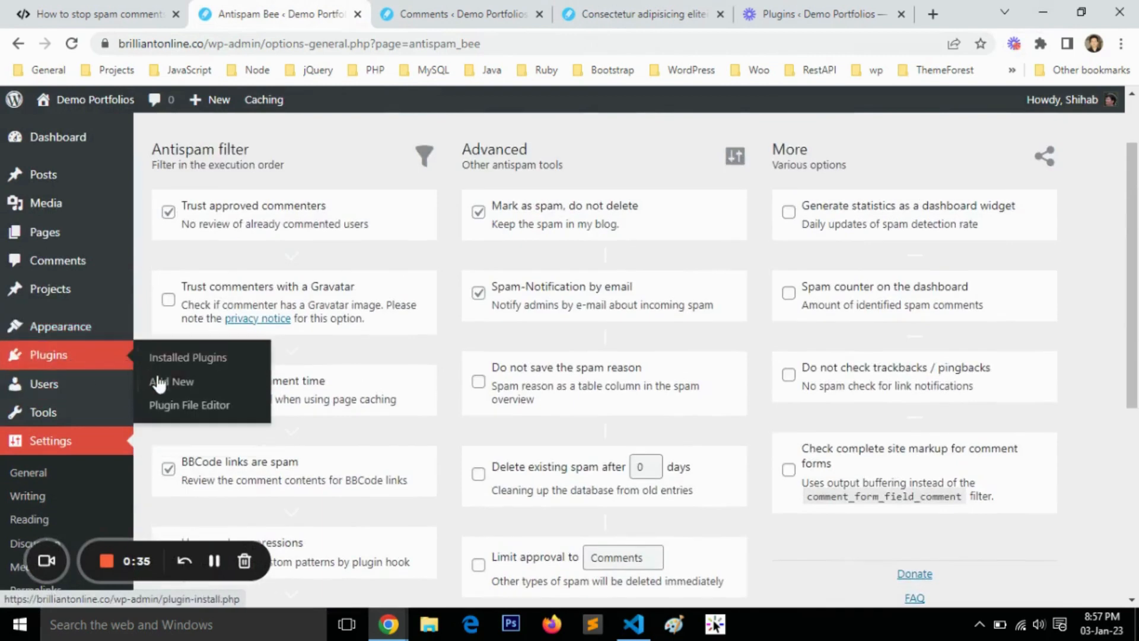
pyautogui.click(159, 382)
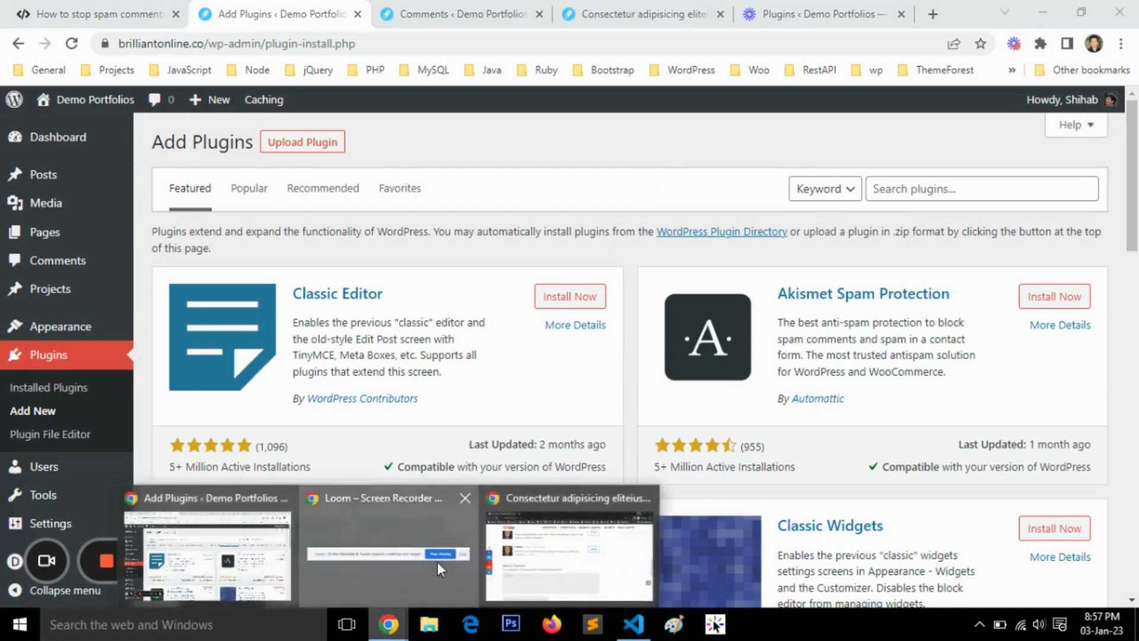
# Step: Go back to the incognito window and clear the address from the comment form's Website field
pyautogui.moveTo(389, 624)
pyautogui.click(521, 555)
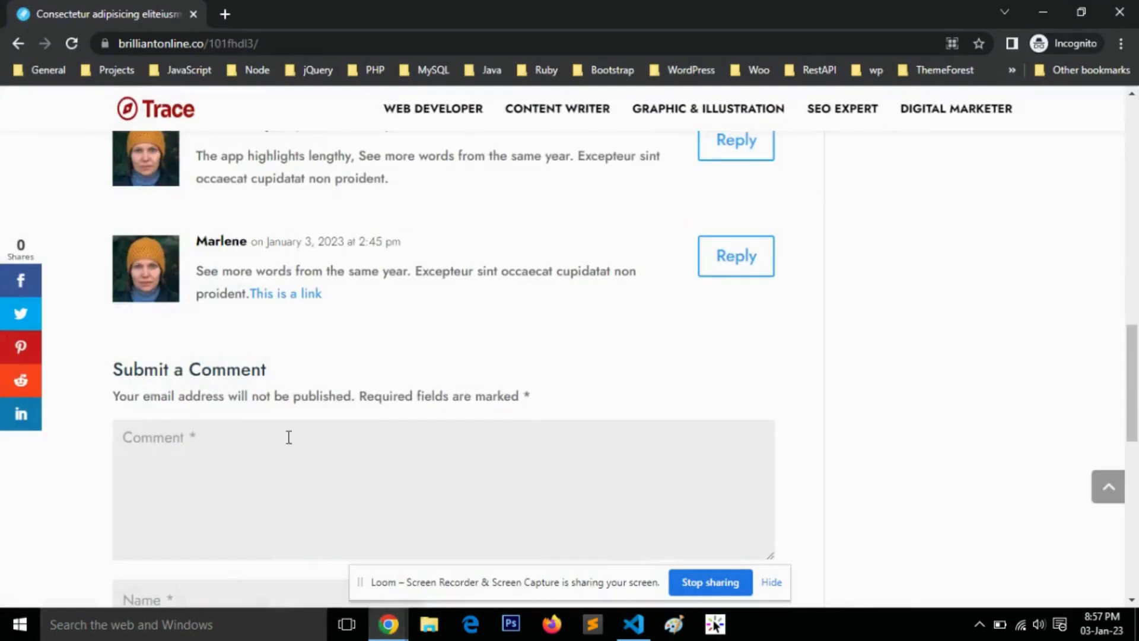
pyautogui.scroll(-5, 287, 437)
pyautogui.click(322, 382)
pyautogui.moveTo(337, 378); pyautogui.dragTo(112, 374)
pyautogui.press('BackSpace')
pyautogui.click(84, 391)
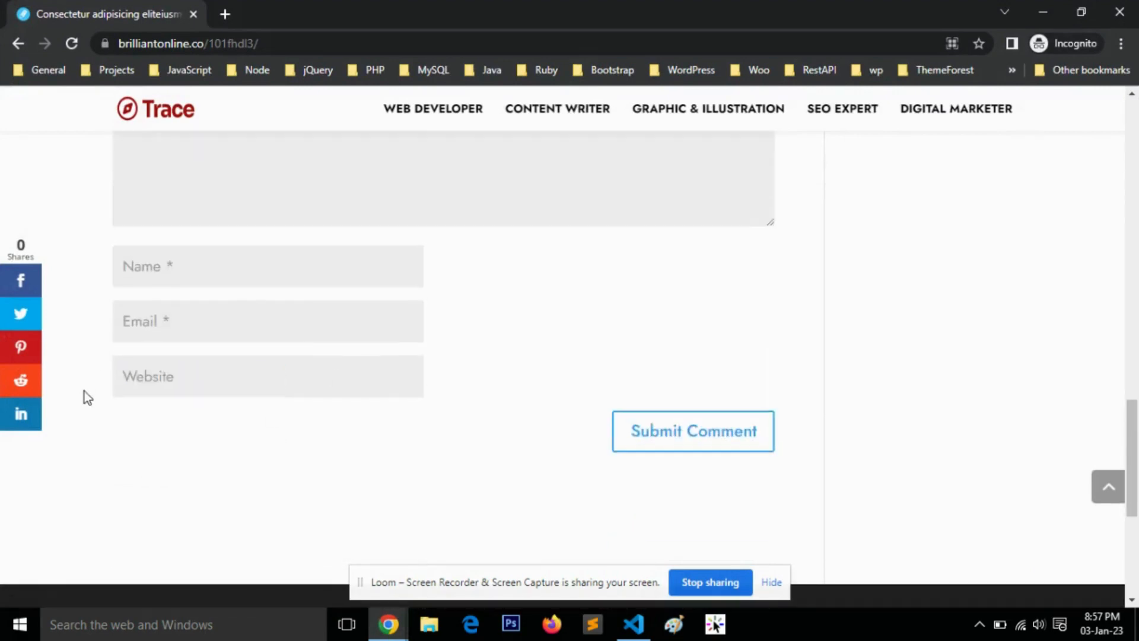
pyautogui.click(191, 386)
pyautogui.click(193, 435)
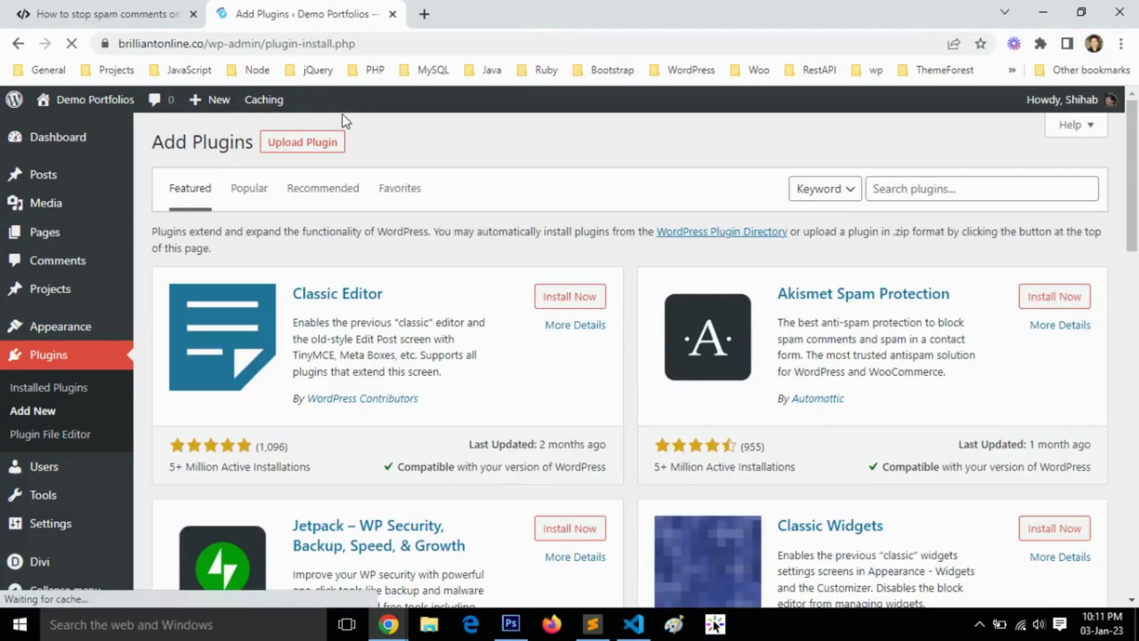
# Step: Switch to the article on stopping spam comments, and copy the plugin name "Comment Link Remove and Other Comment Tools"
pyautogui.click(136, 16)
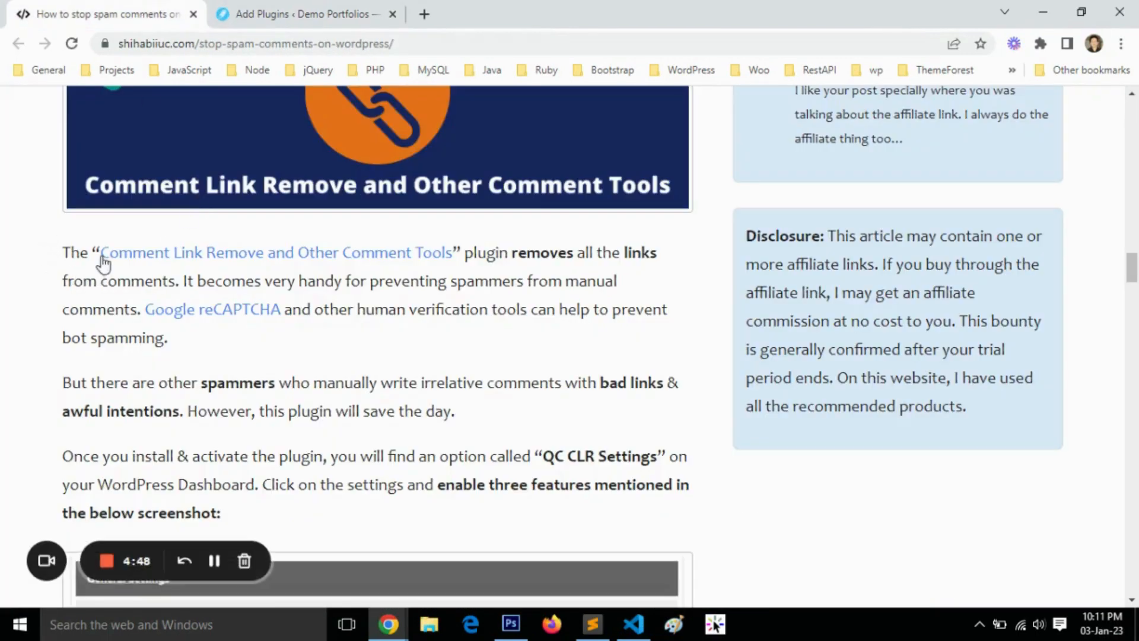
pyautogui.moveTo(92, 254); pyautogui.dragTo(452, 253)
pyautogui.scroll(1, 13, 362)
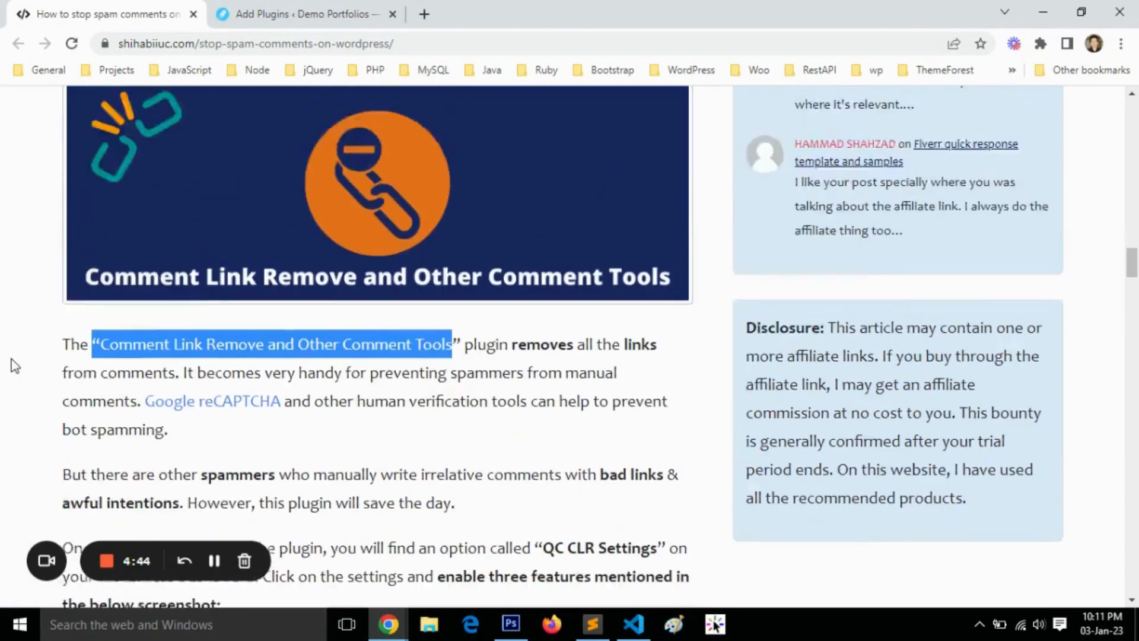
# Step: Look over the article's Antispam Bee section and its section on removing links from the comment body
pyautogui.scroll(-10, 12, 362)
pyautogui.scroll(3, 13, 362)
pyautogui.scroll(2, 13, 363)
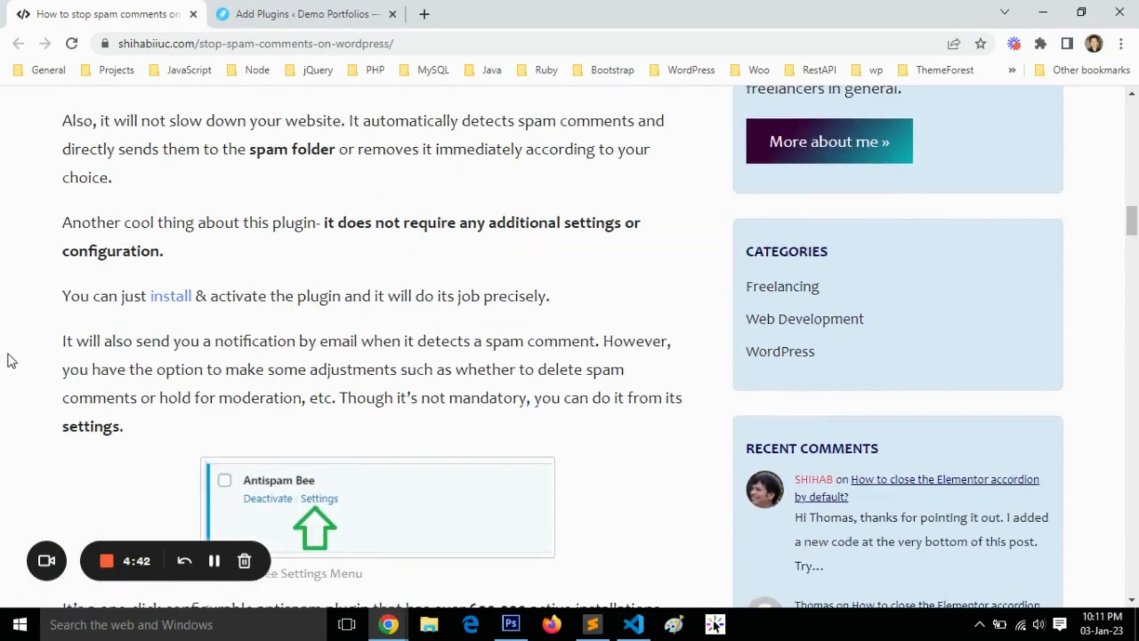
pyautogui.scroll(-4, 11, 358)
pyautogui.scroll(1, 8, 358)
pyautogui.scroll(10, 5, 358)
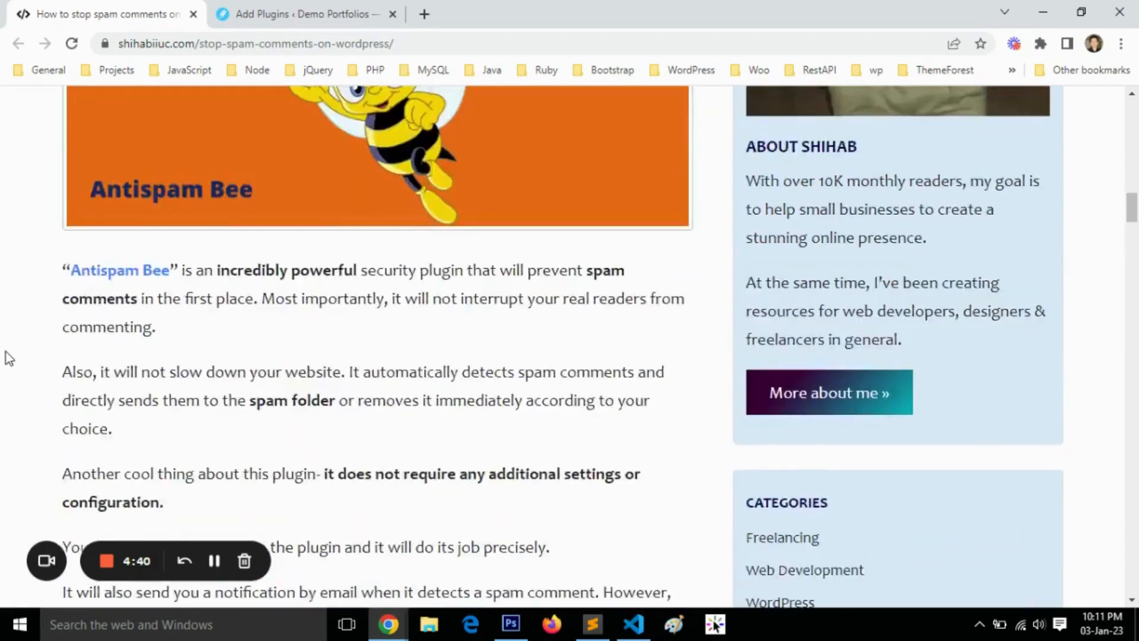
pyautogui.scroll(-1, 6, 359)
pyautogui.scroll(-15, 6, 352)
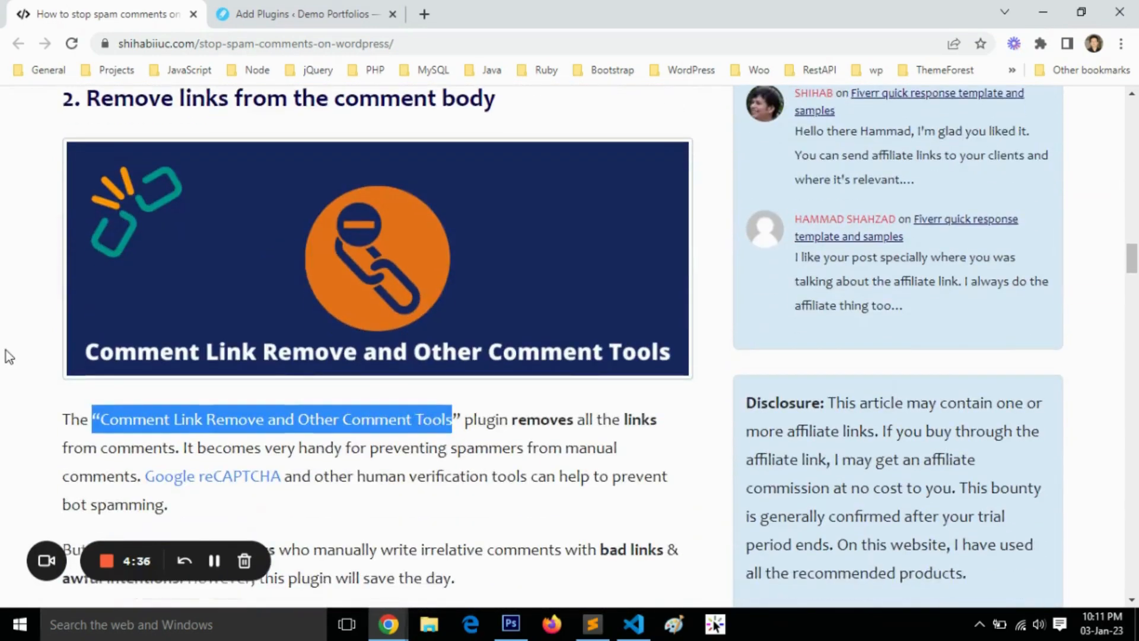
pyautogui.scroll(2, 6, 356)
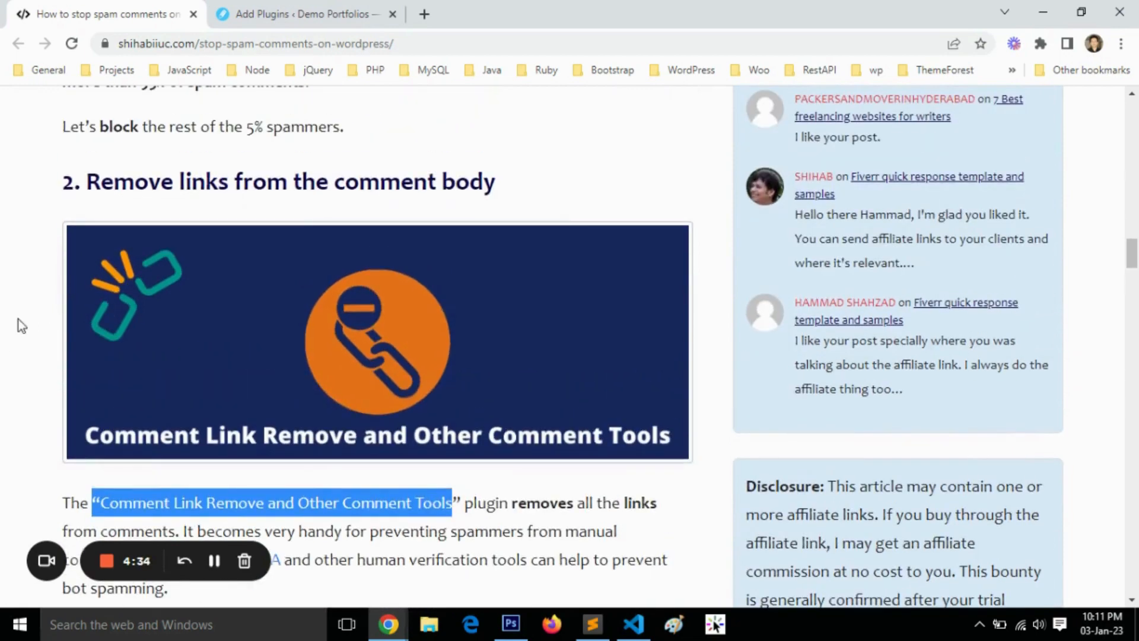
pyautogui.scroll(-3, 19, 319)
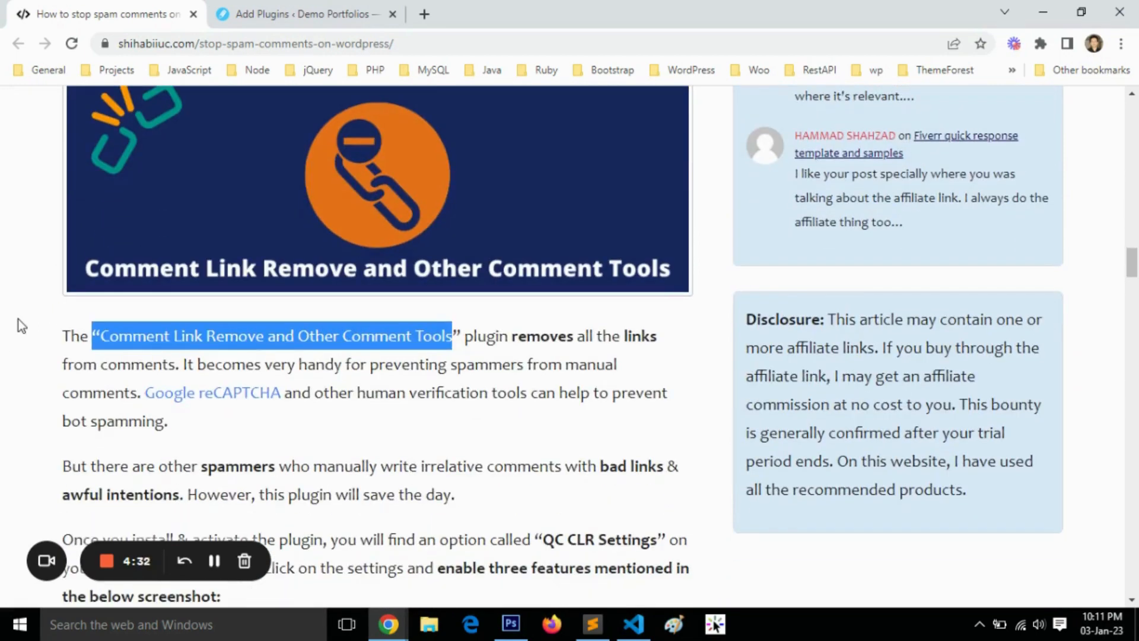
# Step: Read the article's recommended link-removal plugin settings and the explanations of the three options to enable
pyautogui.scroll(-10, 19, 319)
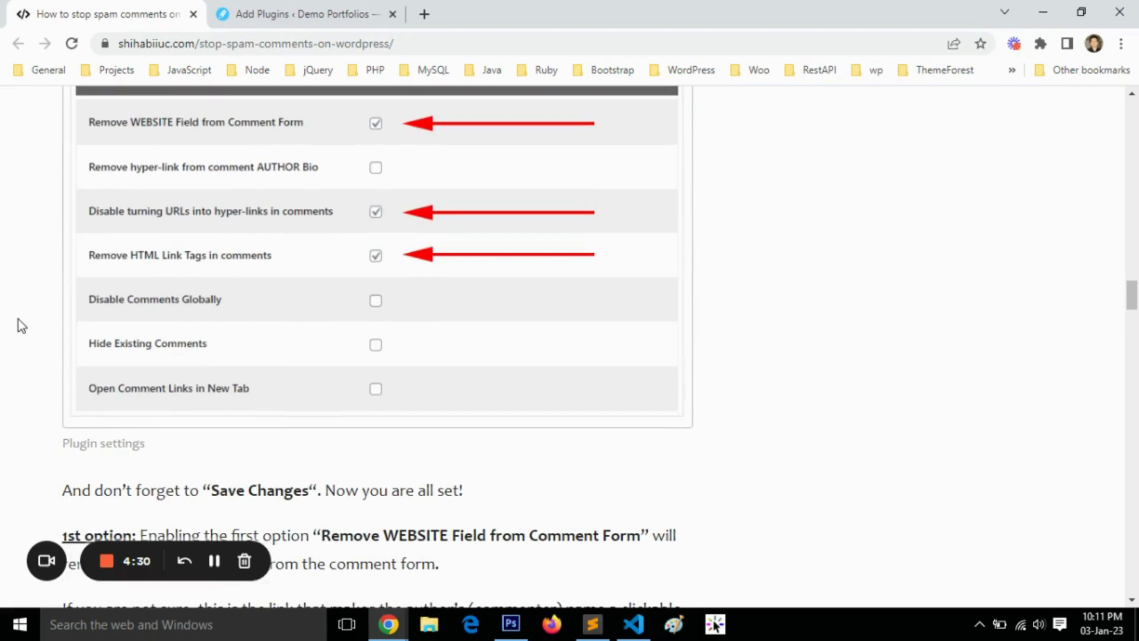
pyautogui.scroll(-4, 19, 319)
pyautogui.scroll(-3, 19, 319)
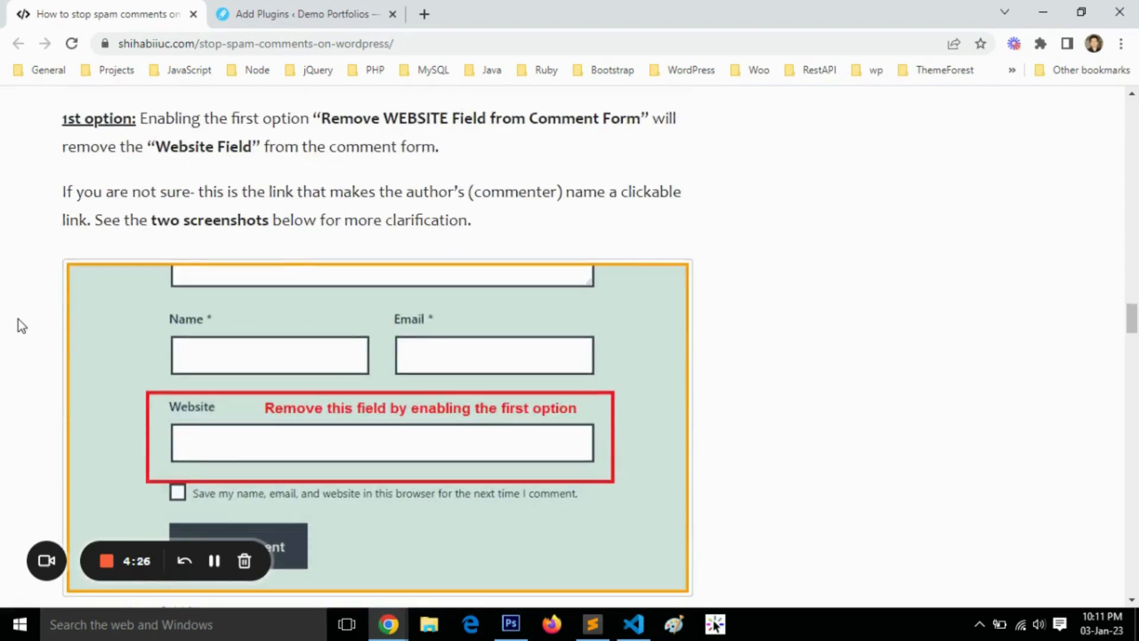
pyautogui.scroll(-10, 19, 320)
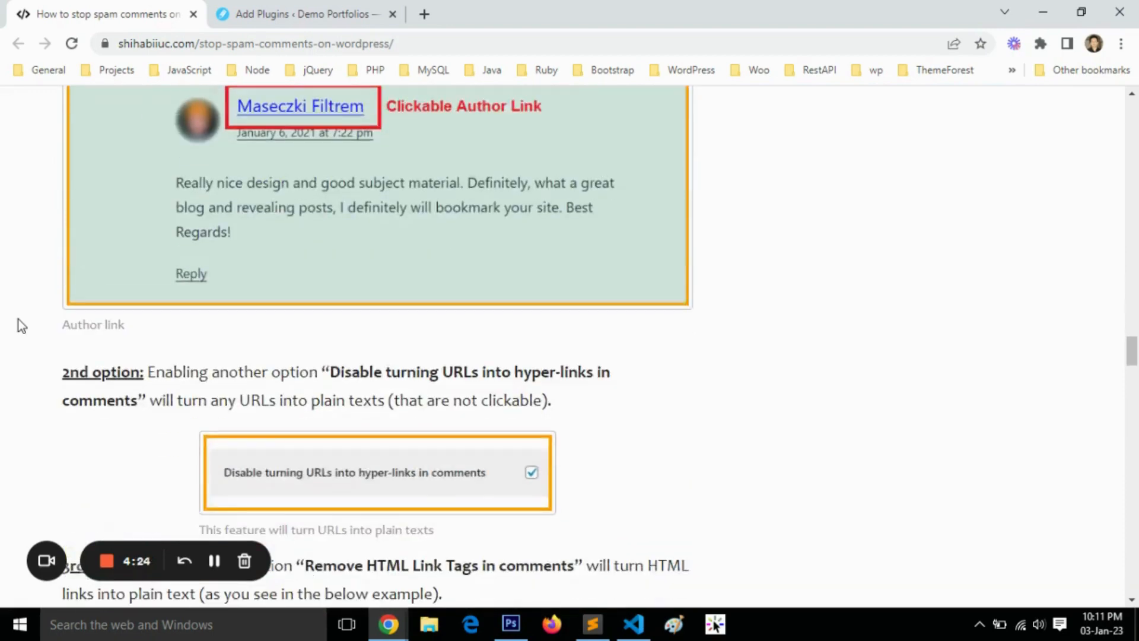
pyautogui.scroll(-14, 19, 319)
pyautogui.scroll(7, 19, 319)
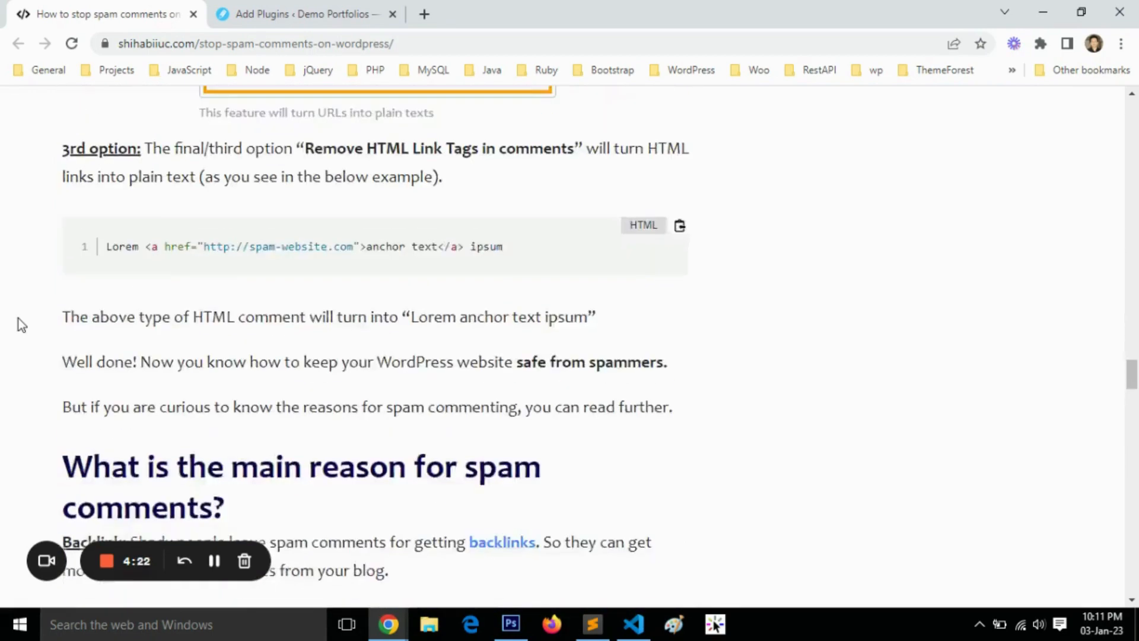
pyautogui.scroll(11, 19, 319)
# Step: Search the WordPress plugin directory for "Comment Link Remove and Other Comment Tools", removing the stray leading quotation mark
pyautogui.click(267, 12)
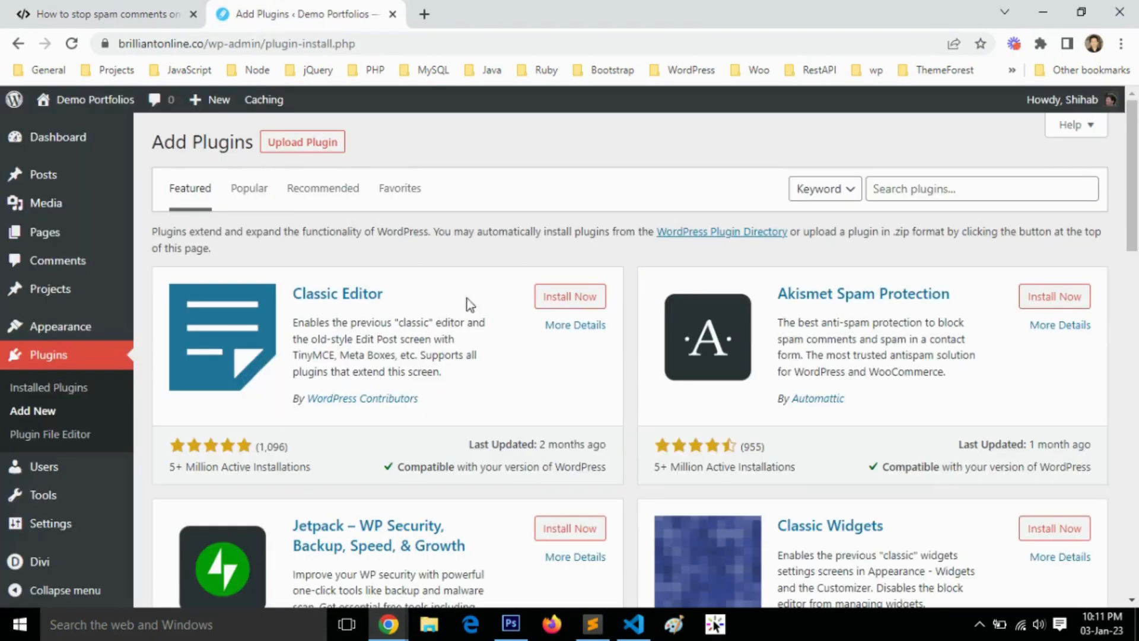
pyautogui.click(972, 187)
pyautogui.write('Link Remove and Other Comment Tools')
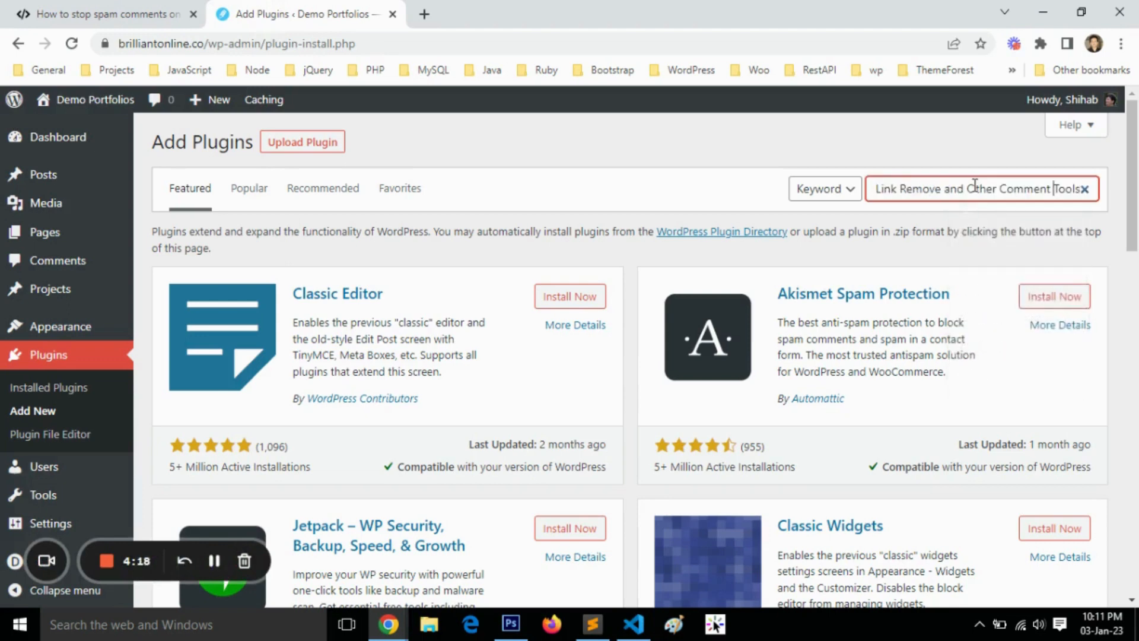
pyautogui.hotkey('ctrl', 'Left')
pyautogui.hotkey('ctrl', 'Left')
pyautogui.hotkey('ctrl', 'Left')
pyautogui.hotkey('ctrl', 'Left')
pyautogui.hotkey('ctrl', 'Left')
pyautogui.hotkey('ctrl', 'Left')
pyautogui.hotkey('ctrl', 'Left')
pyautogui.press('Delete')
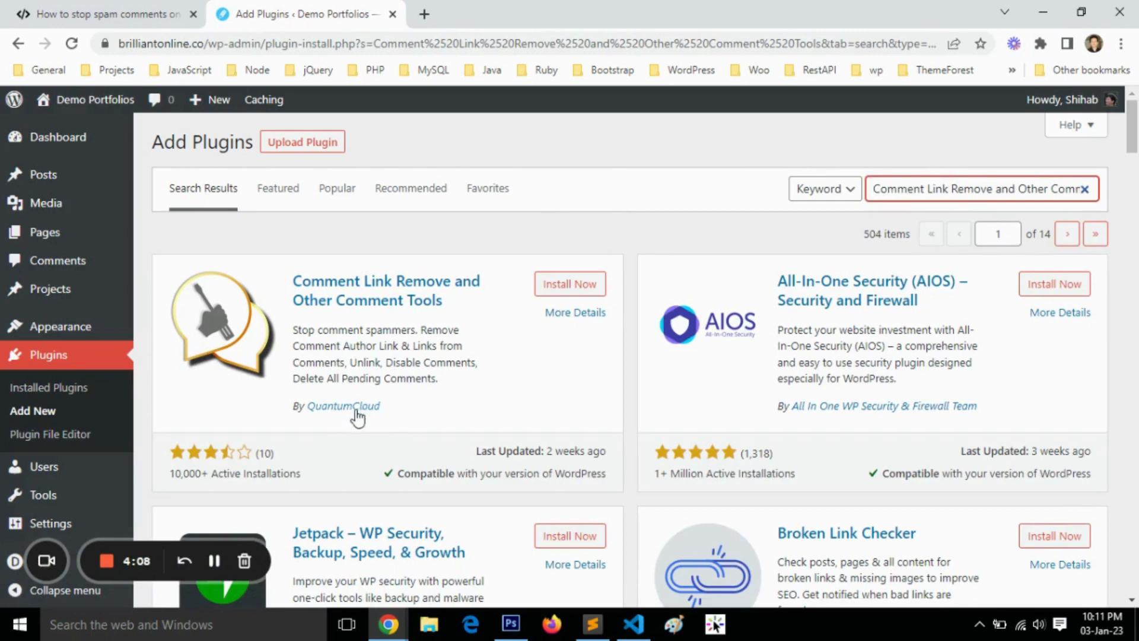
# Step: Install and activate the Comment Link Remove and Other Comment Tools plugin
pyautogui.click(560, 287)
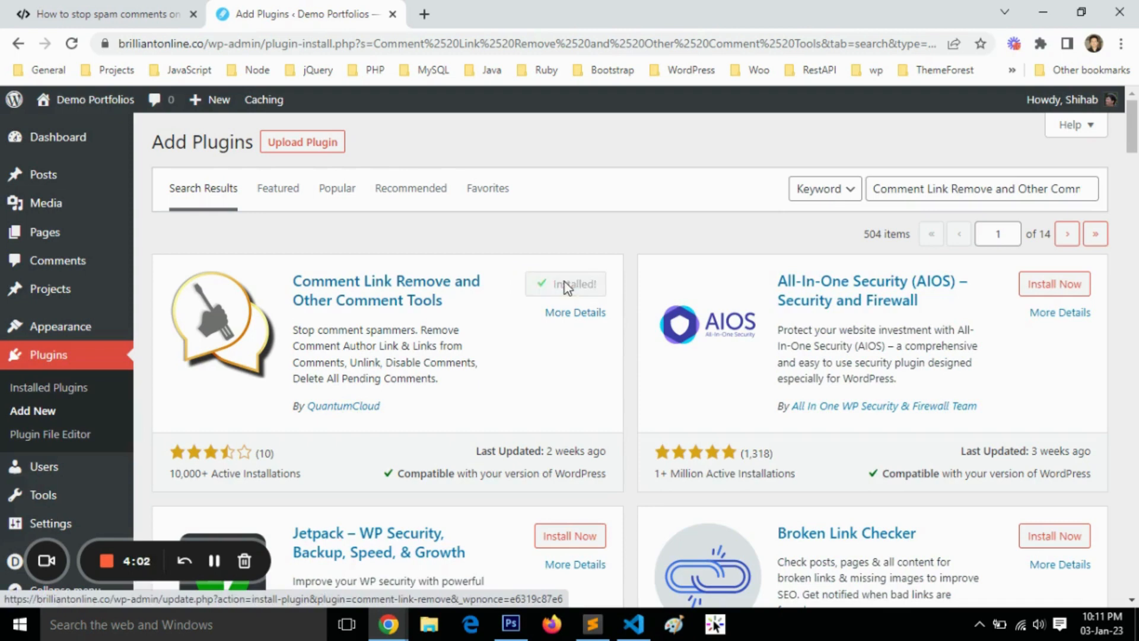
pyautogui.click(566, 287)
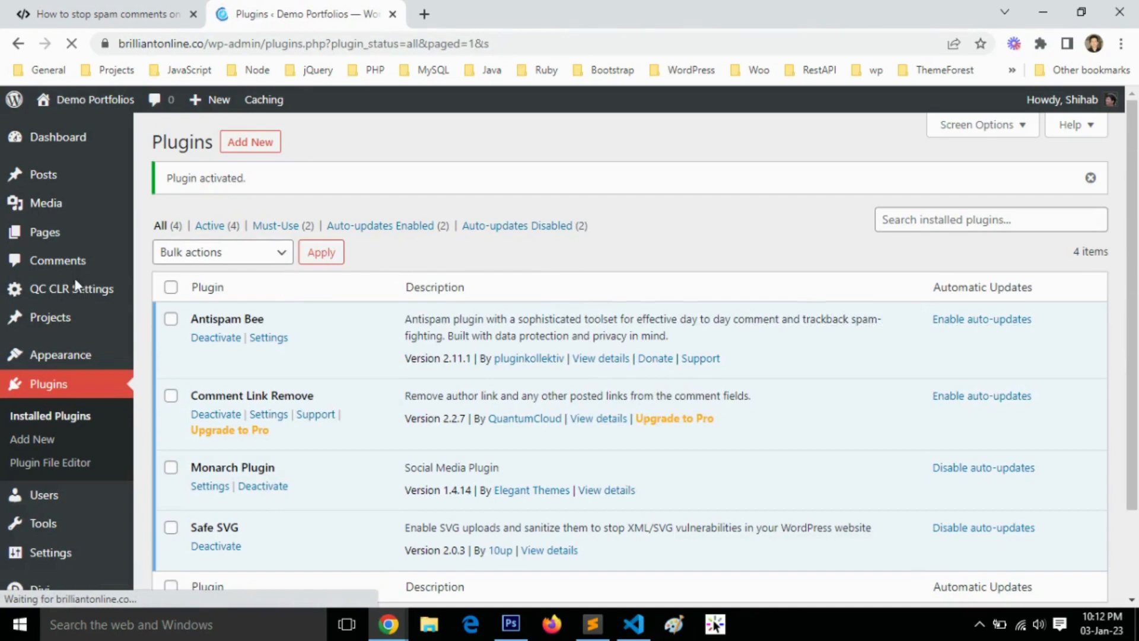
pyautogui.moveTo(98, 289)
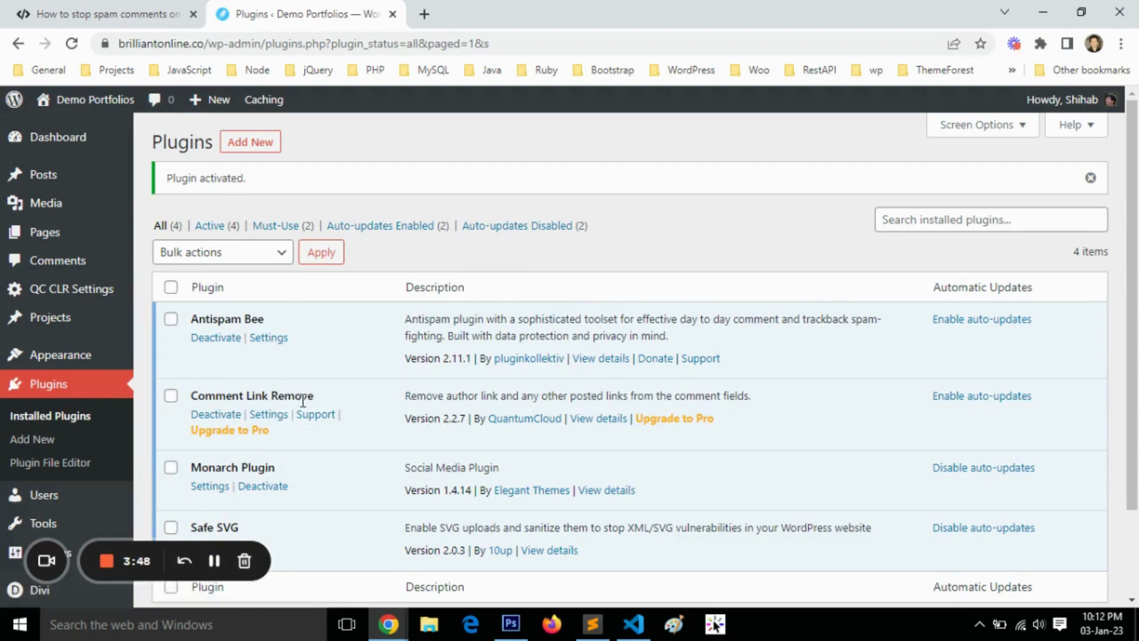
# Step: Go to the Comment Link Remove plugin's settings and enable "Remove WEBSITE Field from Comment Form"
pyautogui.click(278, 420)
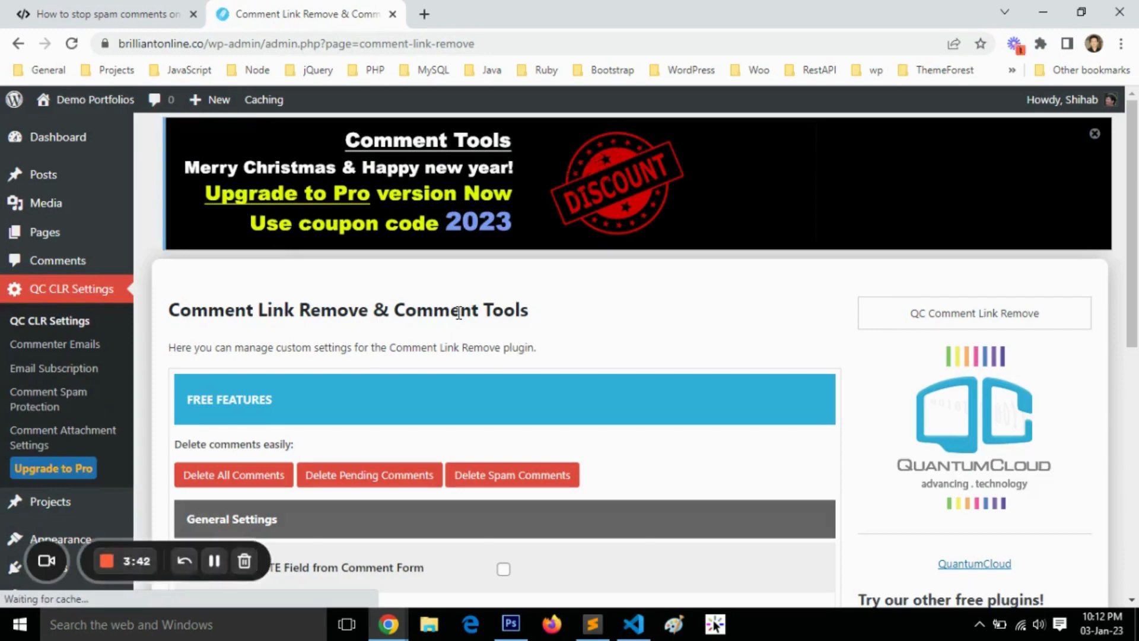
pyautogui.click(89, 291)
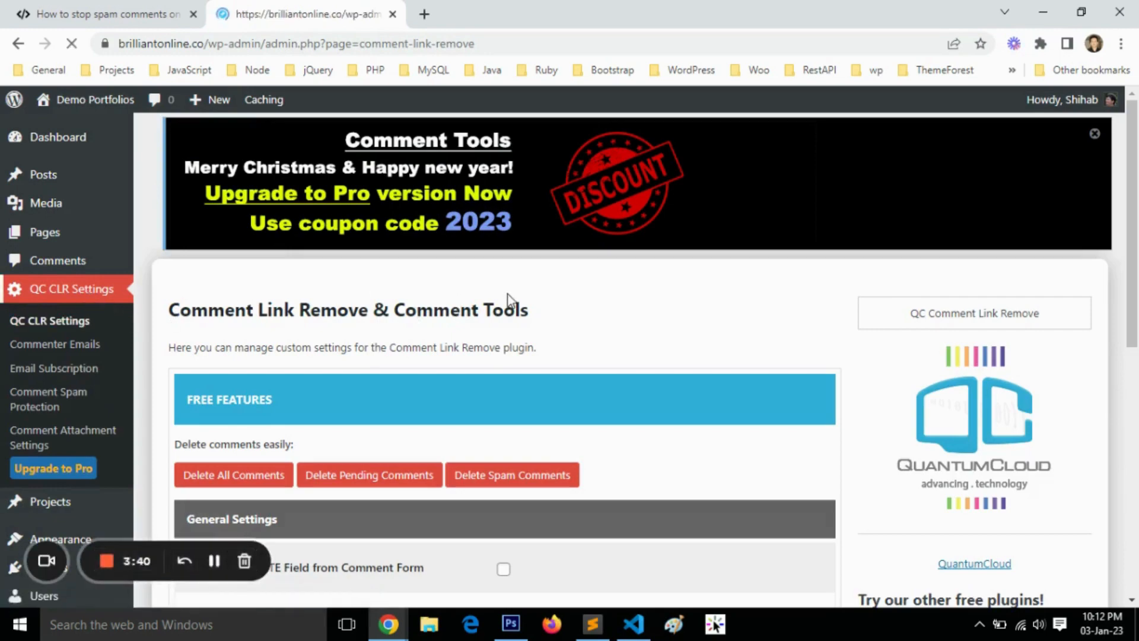
pyautogui.scroll(-5, 507, 297)
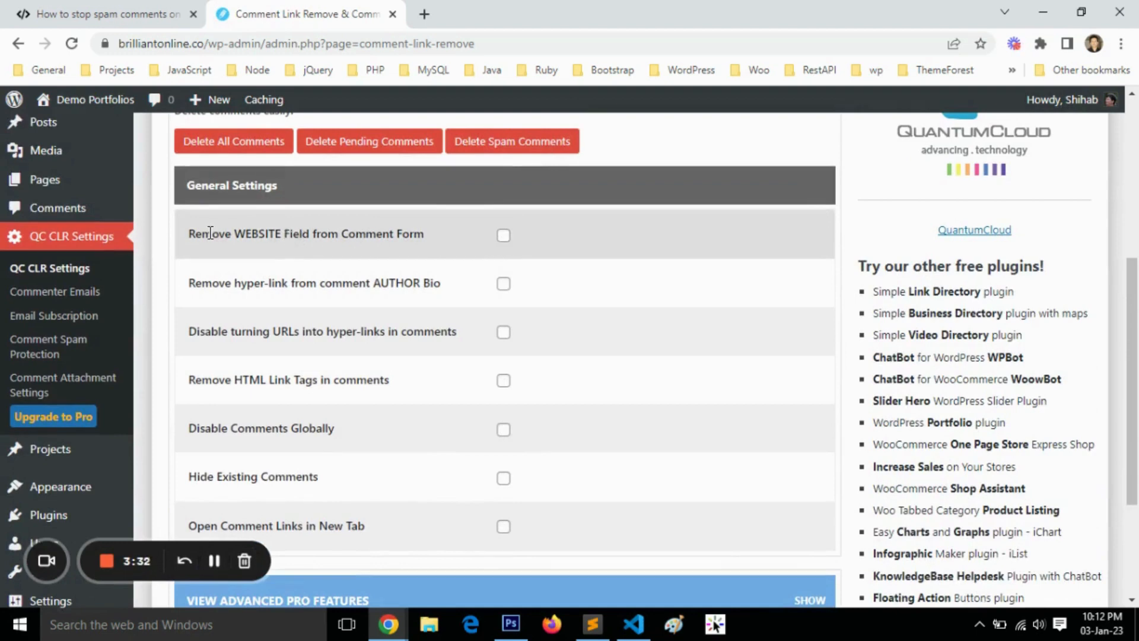
pyautogui.click(503, 237)
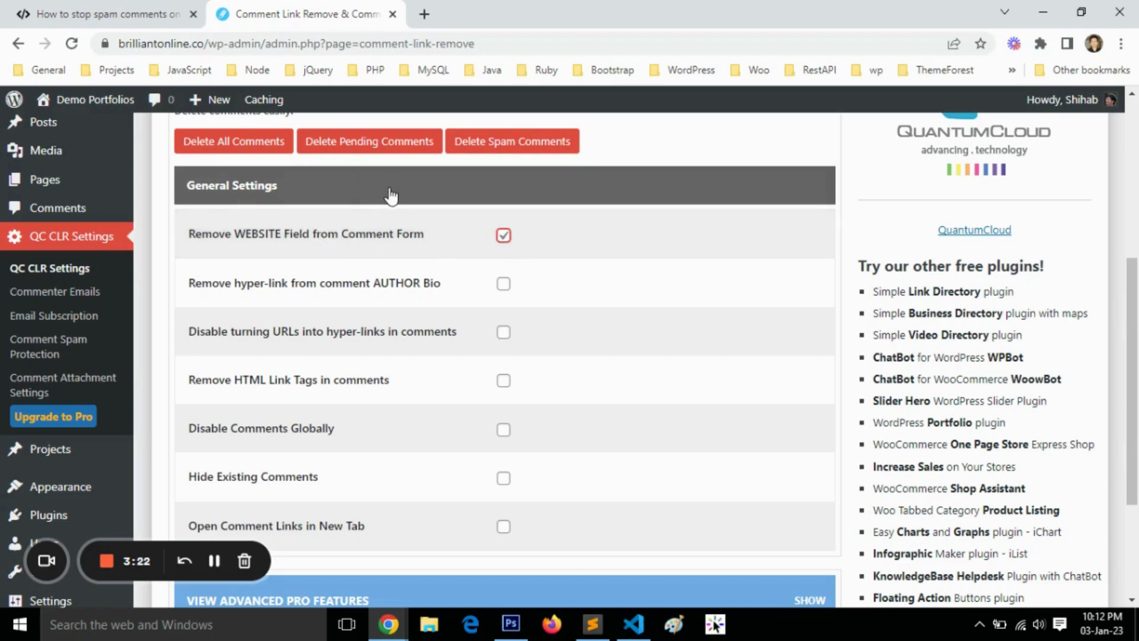
# Step: Check the article's recommended plugin settings, and enable "Disable turning URLs into hyper-links in comments" in the plugin's general settings
pyautogui.click(125, 13)
pyautogui.scroll(-15, 113, 338)
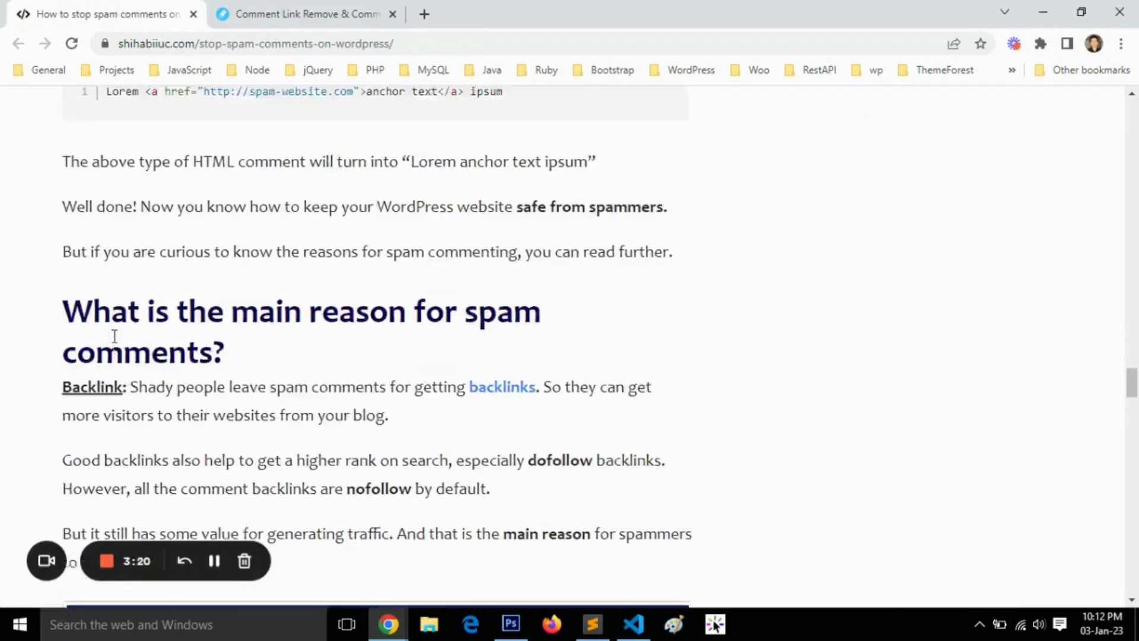
pyautogui.scroll(20, 113, 334)
pyautogui.scroll(-4, 113, 332)
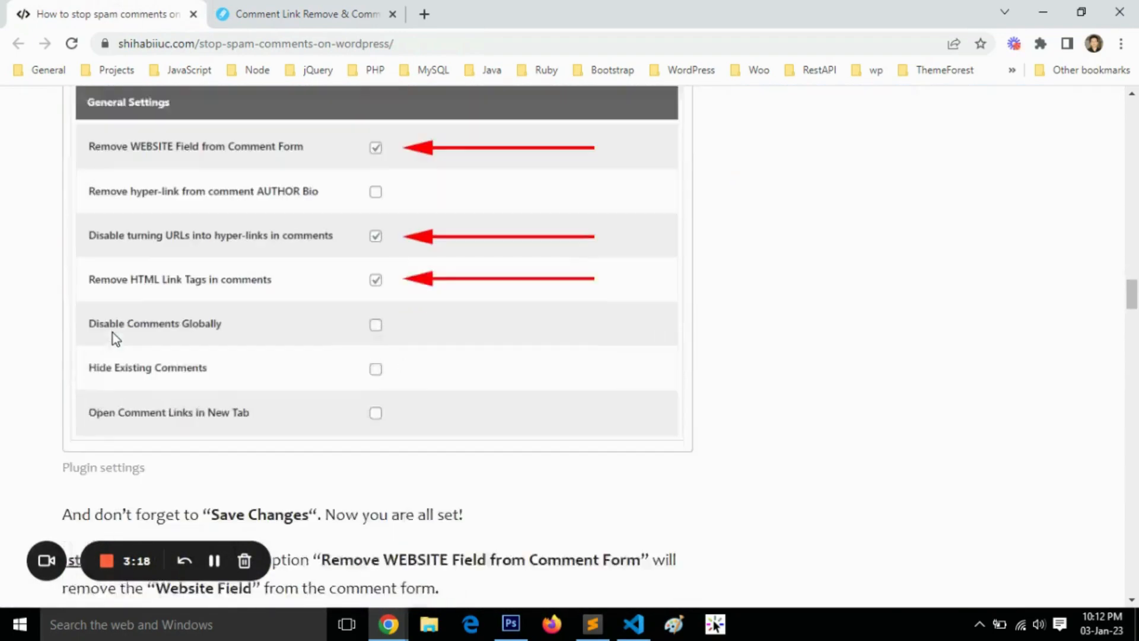
pyautogui.scroll(-1, 115, 337)
pyautogui.scroll(3, 330, 280)
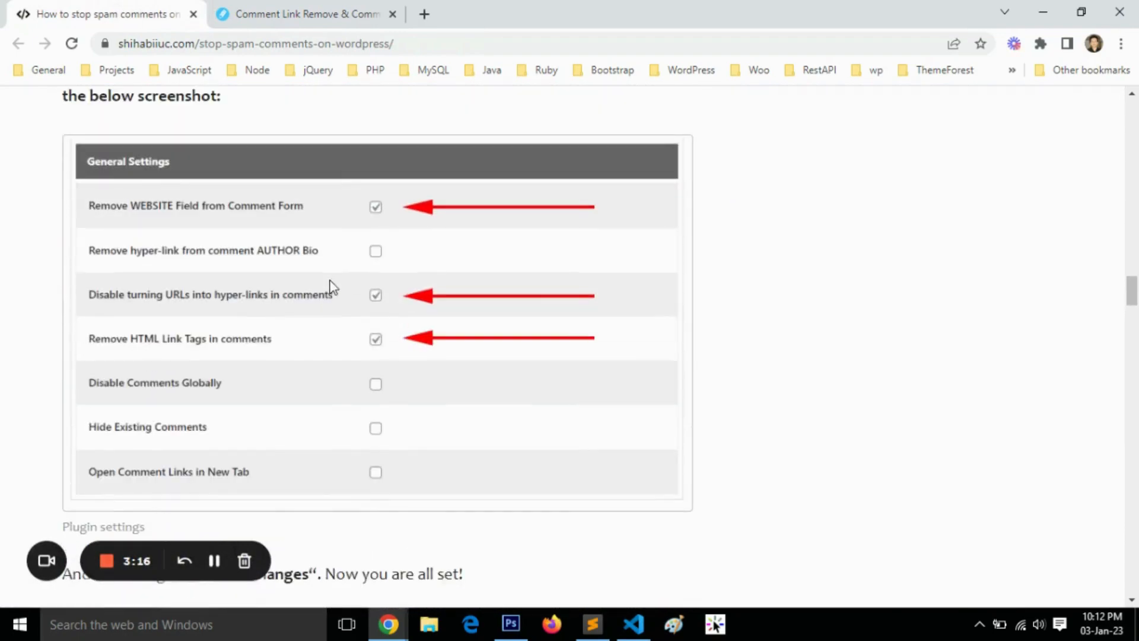
pyautogui.click(310, 13)
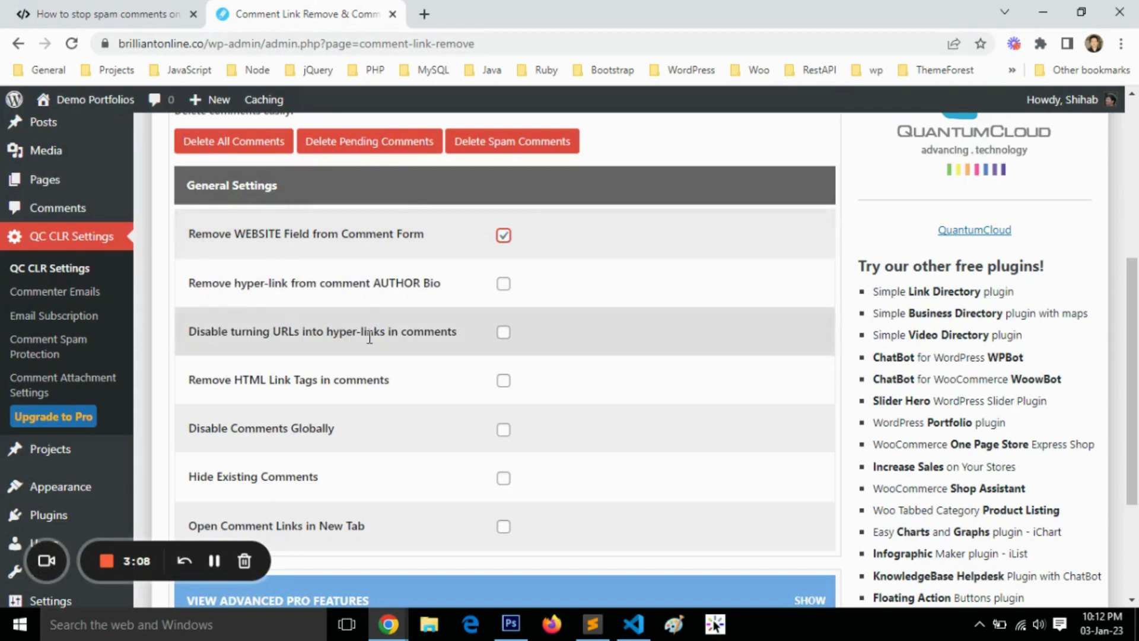
pyautogui.click(504, 335)
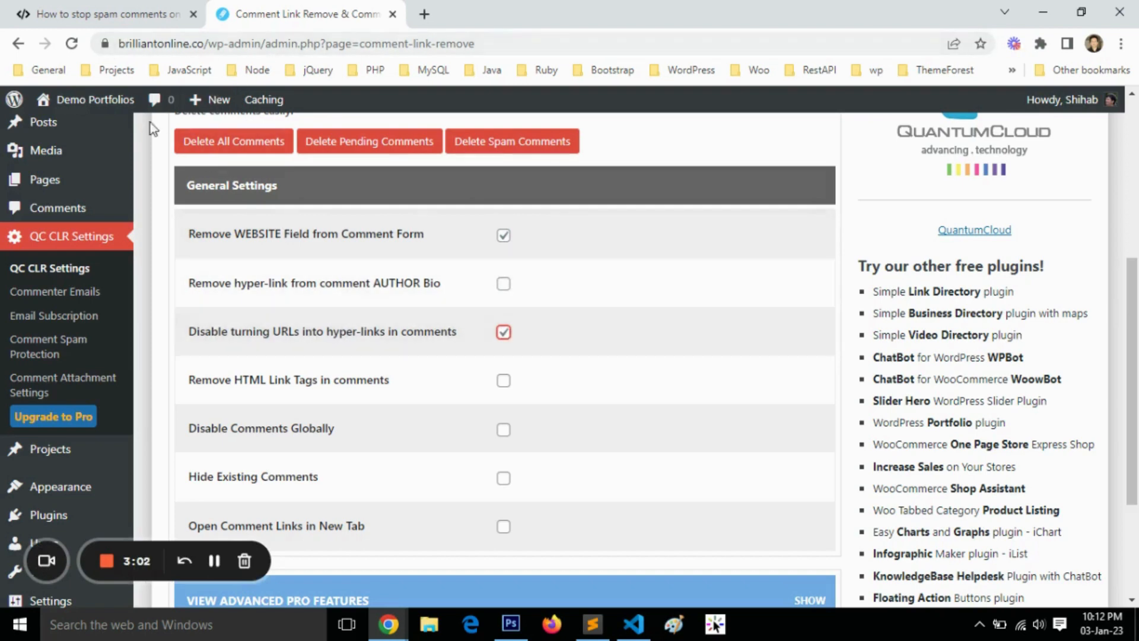
# Step: Copy the view link of the post "Consectetur adipisicing eliteiusmod tempor incididunt" and load it in a new incognito window
pyautogui.middleClick(51, 126)
pyautogui.click(437, 7)
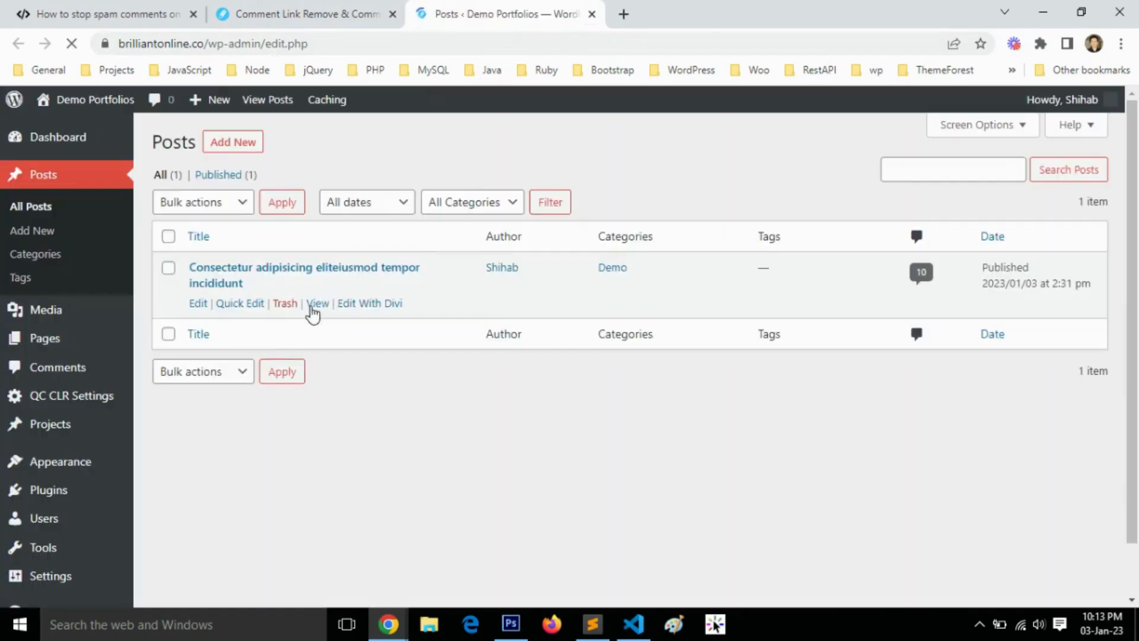
pyautogui.rightClick(316, 304)
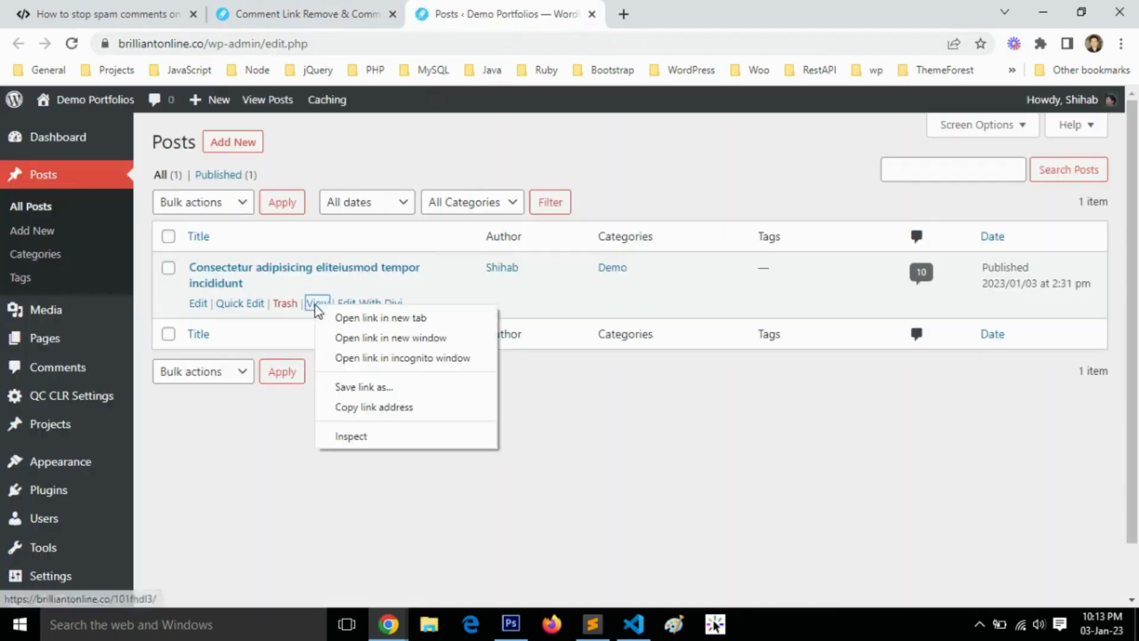
pyautogui.click(355, 406)
pyautogui.click(591, 13)
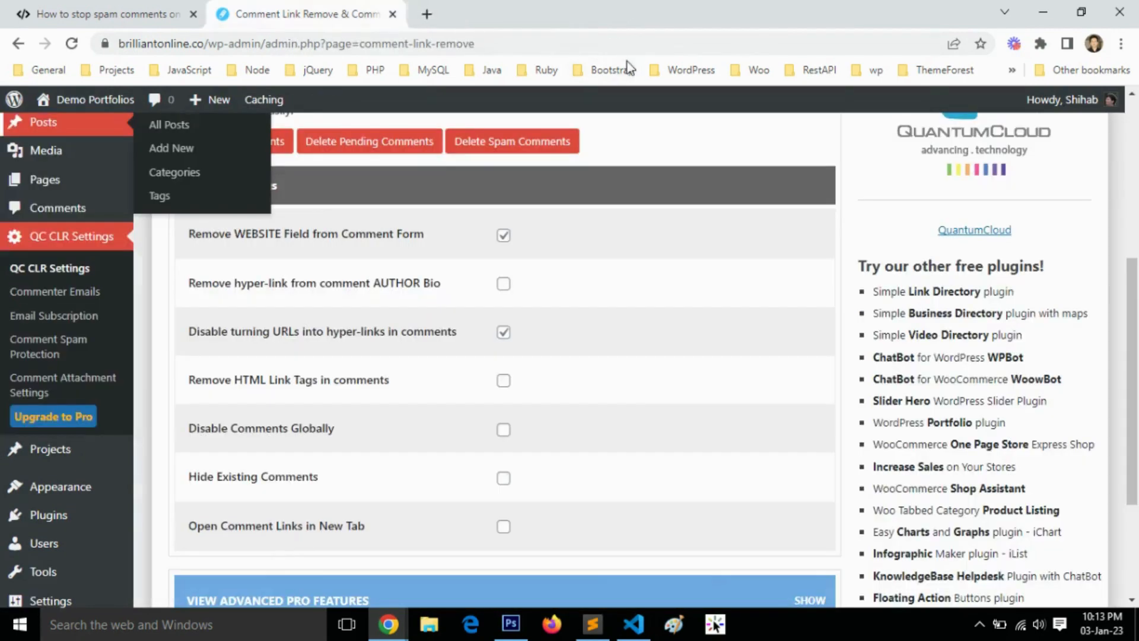
pyautogui.hotkey('ctrl', 'shift', 'n')
pyautogui.hotkey('ctrl', 'v')
pyautogui.press('Return')
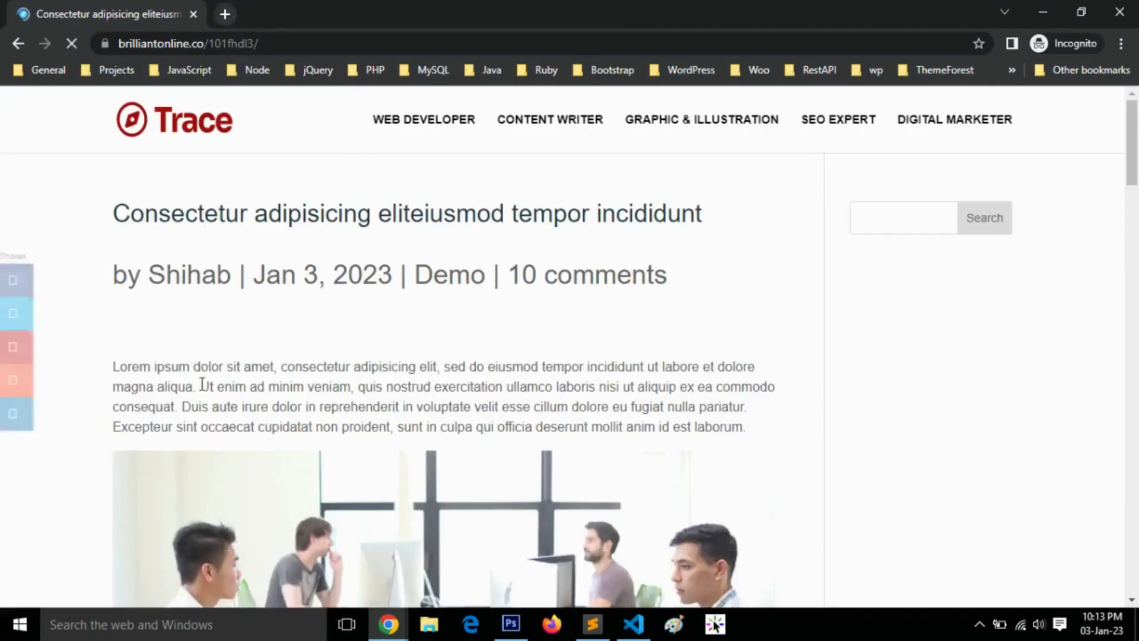
pyautogui.scroll(-10, 195, 377)
pyautogui.scroll(-10, 193, 372)
pyautogui.scroll(2, 194, 370)
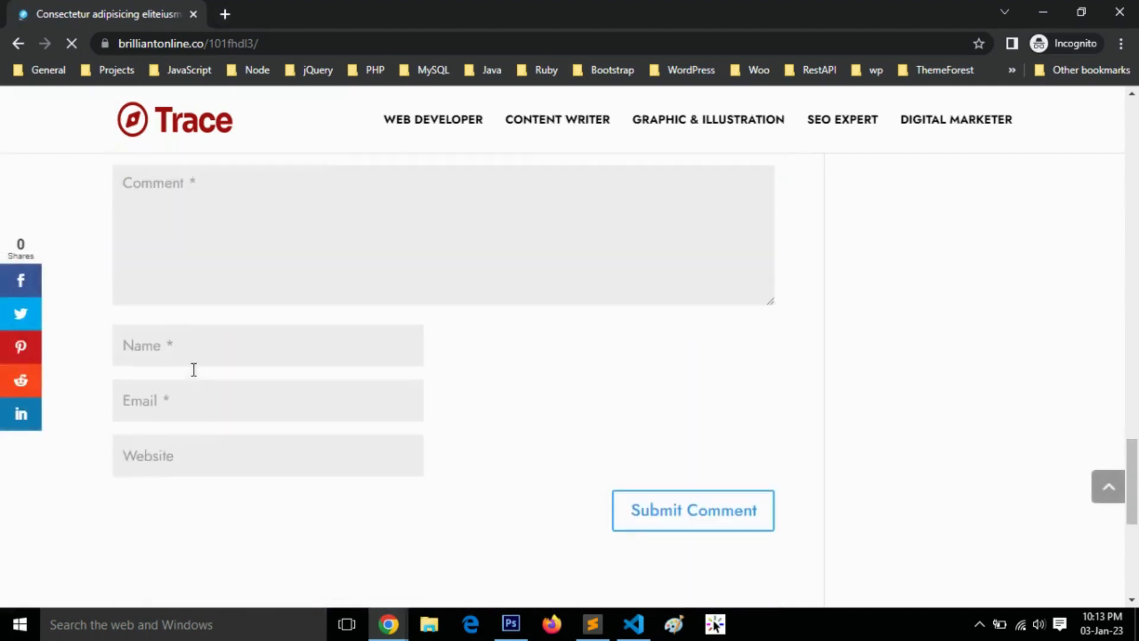
pyautogui.click(224, 14)
pyautogui.click(251, 68)
pyautogui.click(259, 92)
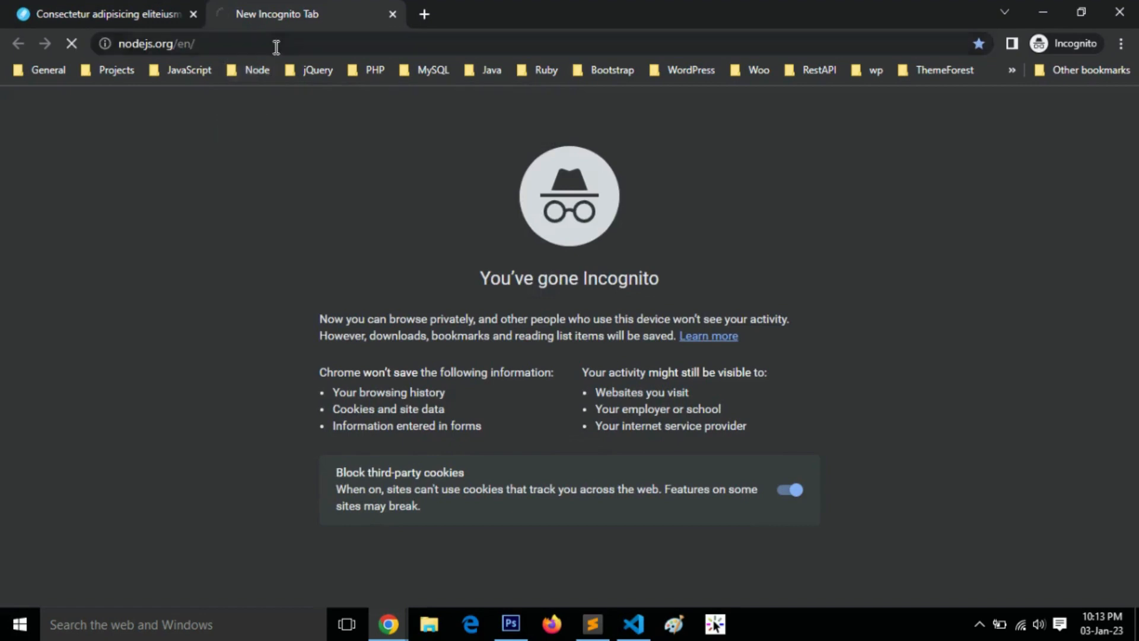
pyautogui.click(278, 45)
pyautogui.click(199, 22)
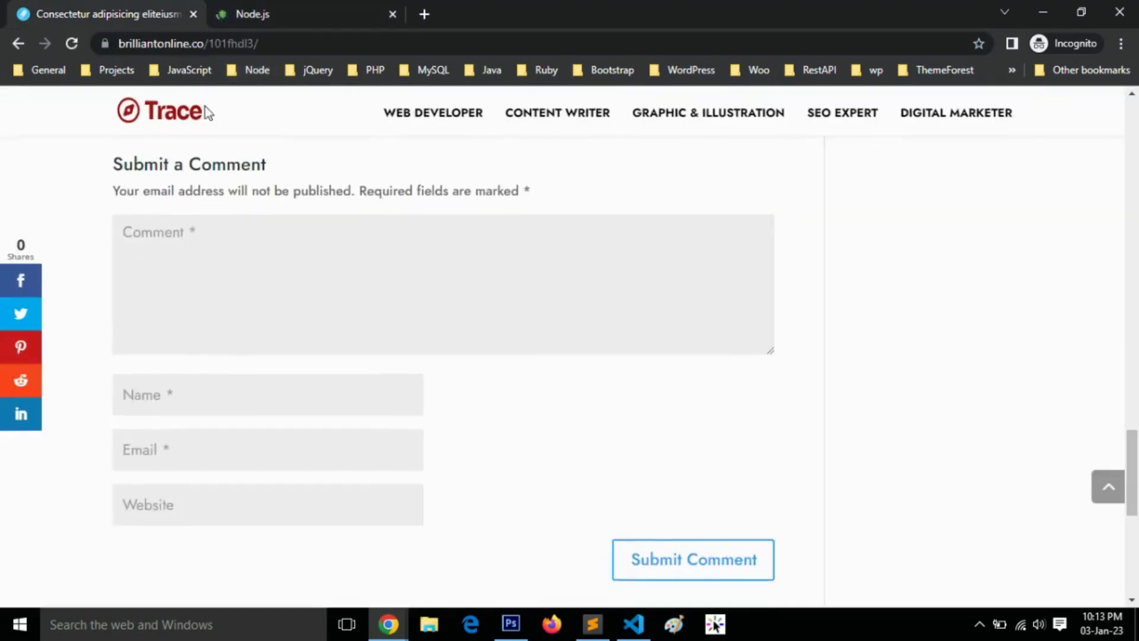
pyautogui.click(275, 243)
pyautogui.hotkey('ctrl', 'v')
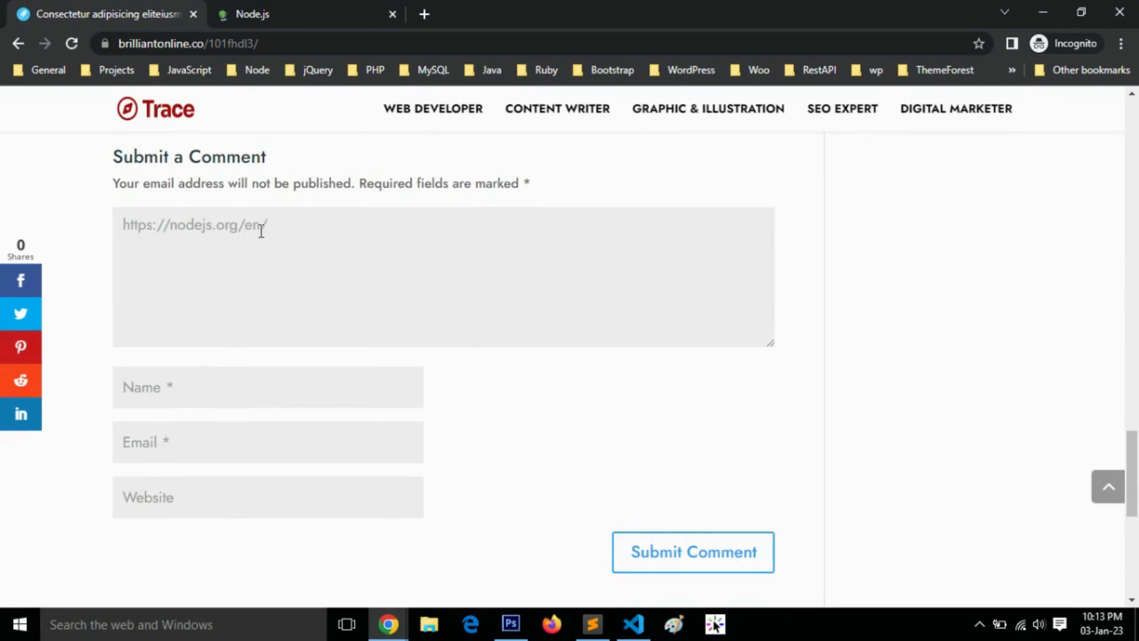
# Step: Follow the nodejs.org link in the last existing comment, and close both Node.js pages to return to the comment form
pyautogui.scroll(4, 226, 226)
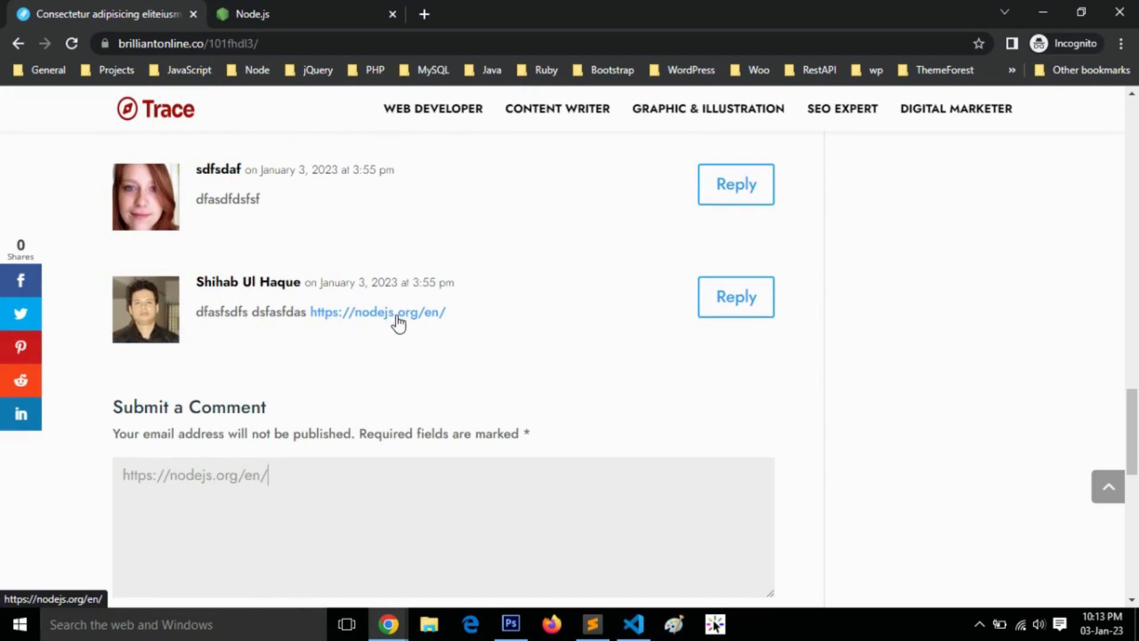
pyautogui.middleClick(399, 319)
pyautogui.click(356, 16)
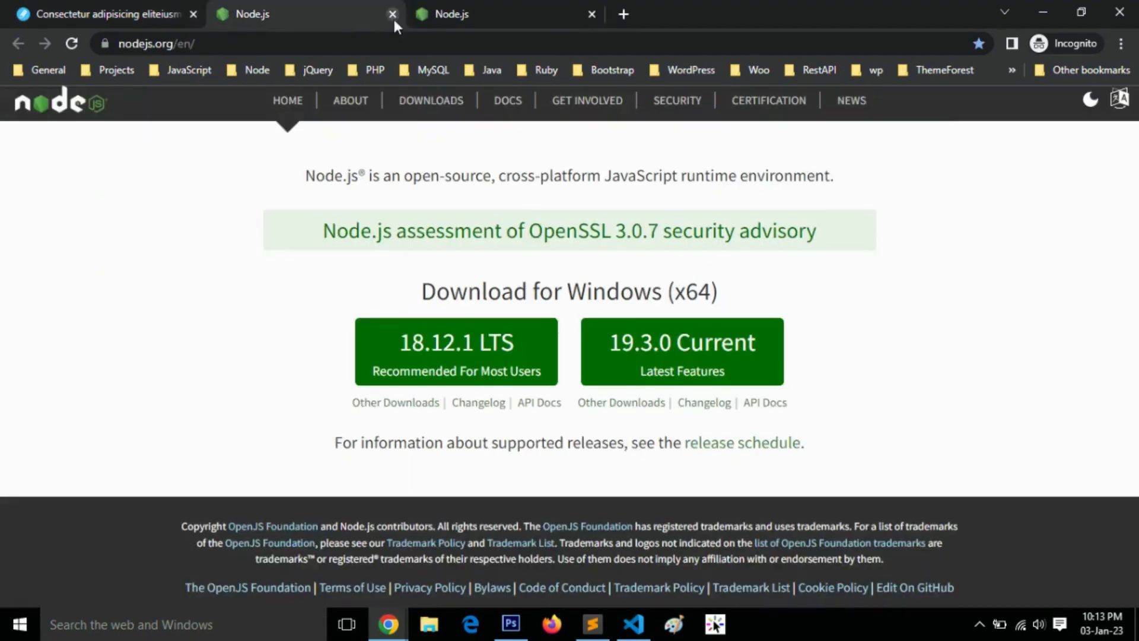
pyautogui.click(393, 14)
pyautogui.click(393, 14)
pyautogui.scroll(-3, 220, 299)
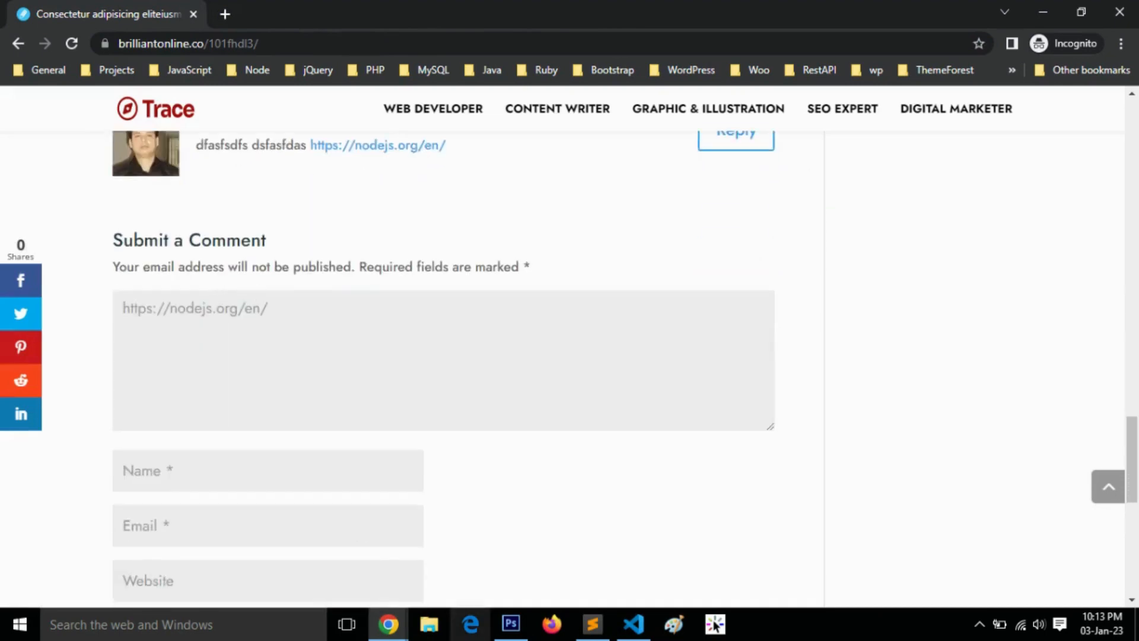
# Step: Return to the plugin settings window and enable "Remove HTML Link Tags in comments"
pyautogui.moveTo(388, 623)
pyautogui.click(228, 540)
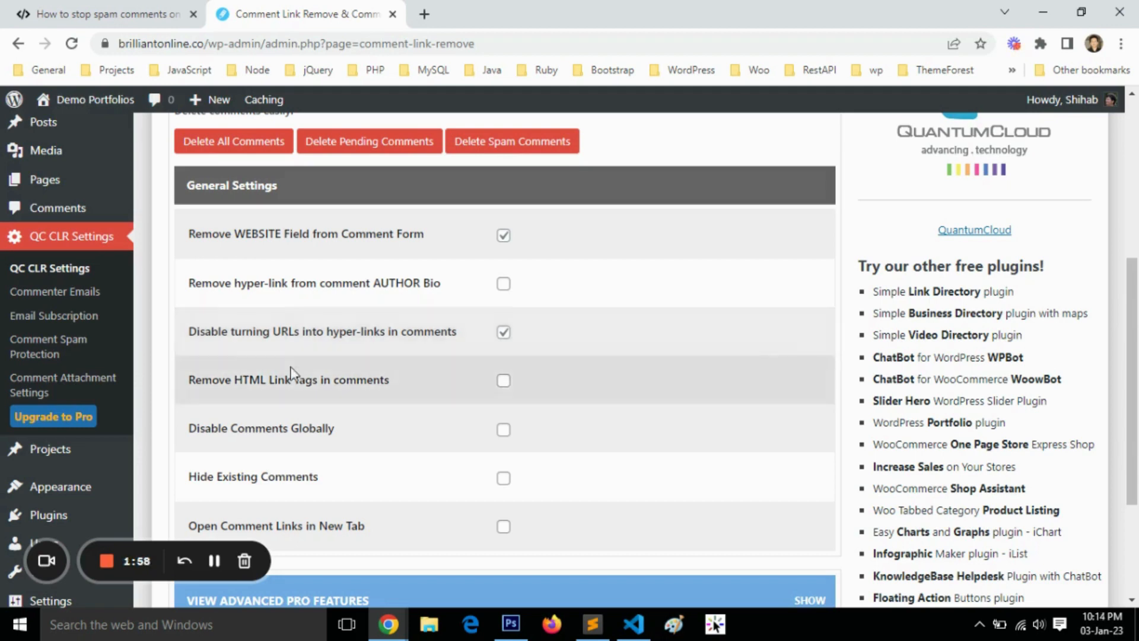
pyautogui.click(502, 383)
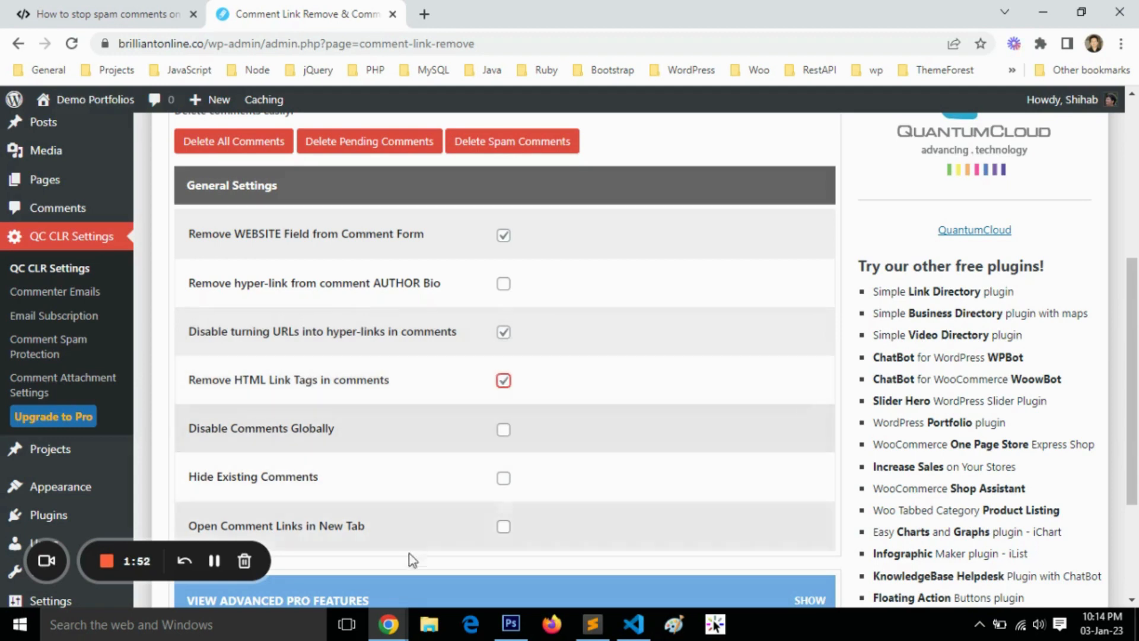
# Step: Switch back to the incognito window with the post and clear the Node.js address from the comment box
pyautogui.moveTo(387, 623)
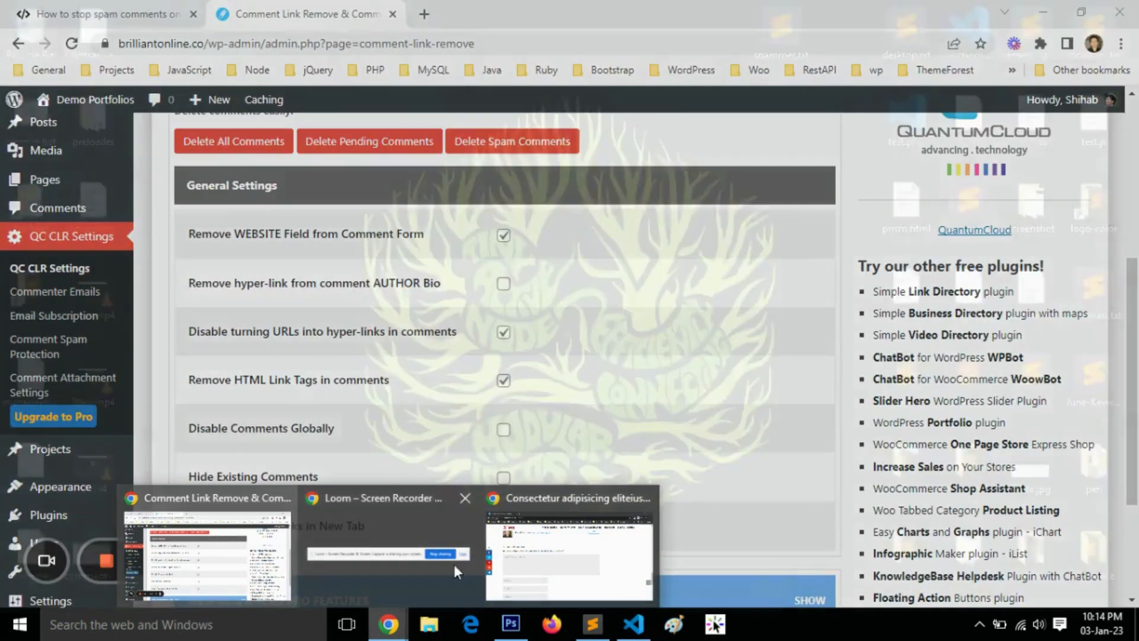
pyautogui.click(522, 558)
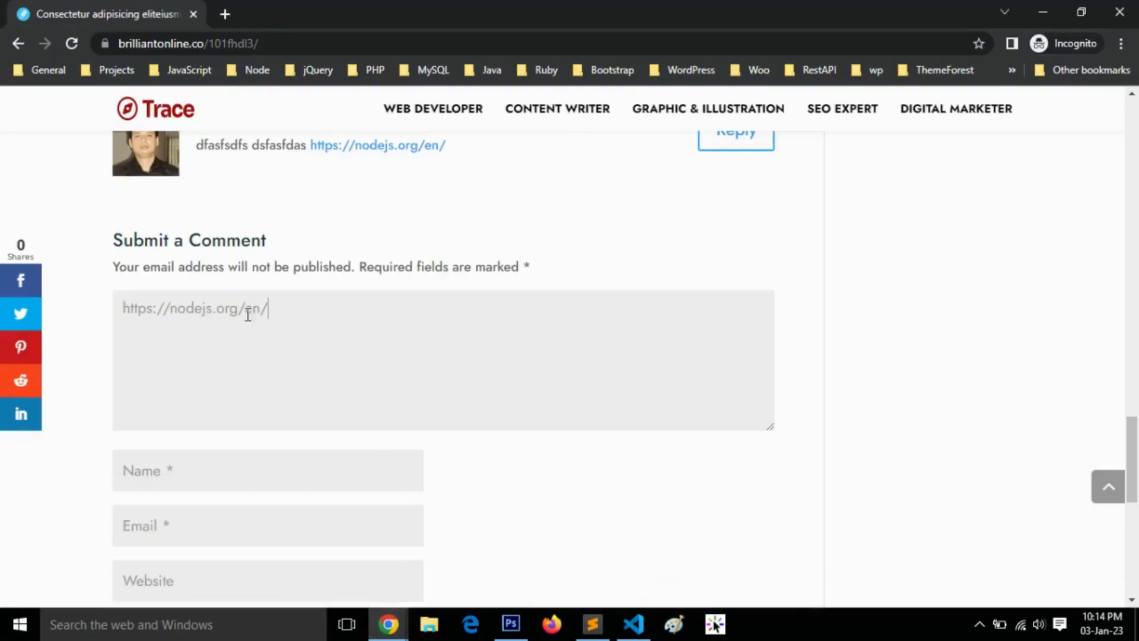
pyautogui.moveTo(280, 307); pyautogui.dragTo(133, 309)
pyautogui.hotkey('ctrl', 'a')
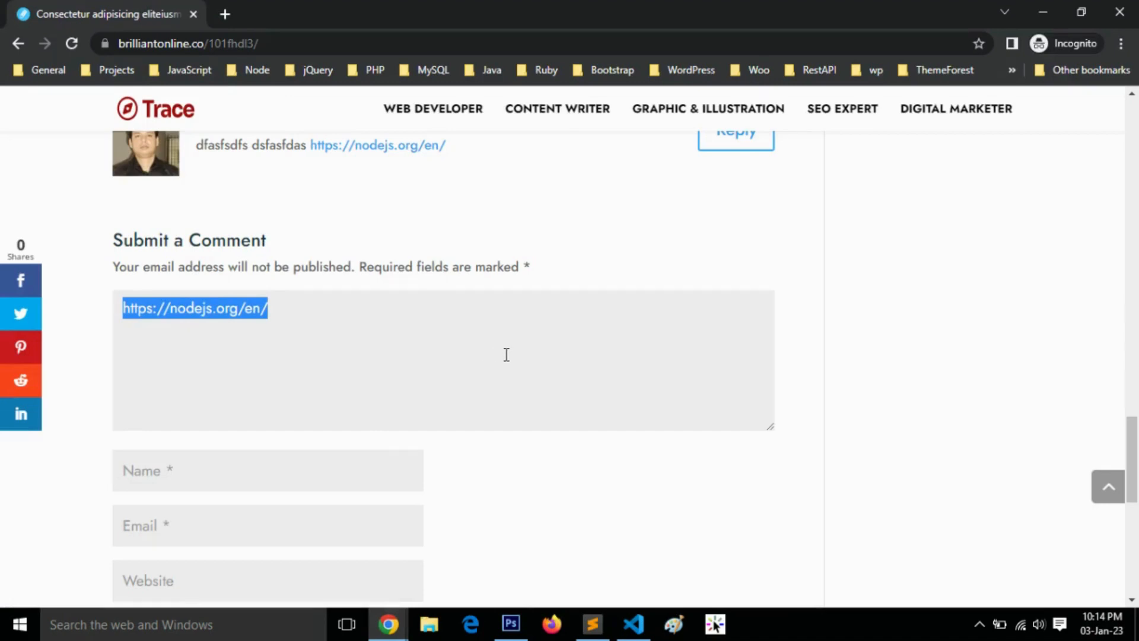
pyautogui.click(408, 337)
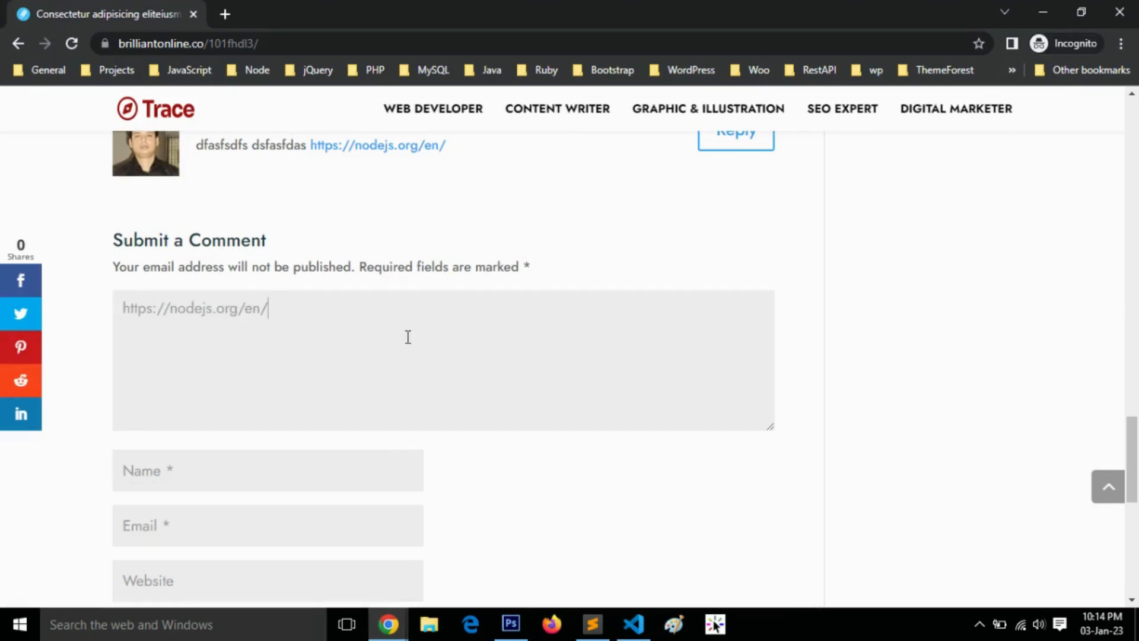
pyautogui.hotkey('ctrl', 'a')
pyautogui.press('BackSpace')
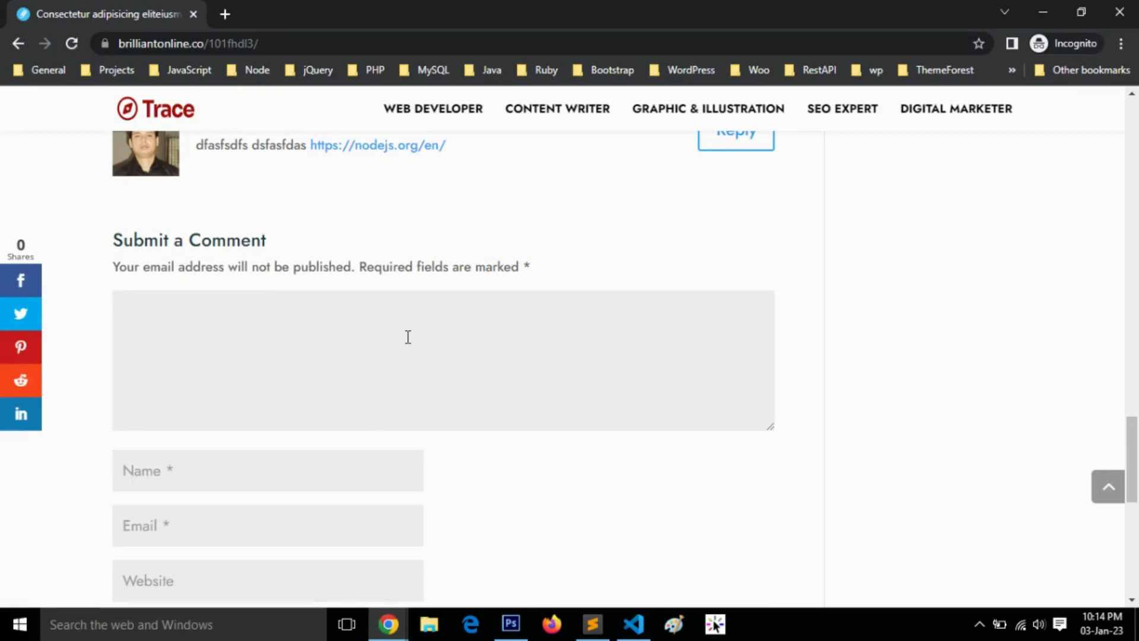
pyautogui.click(633, 623)
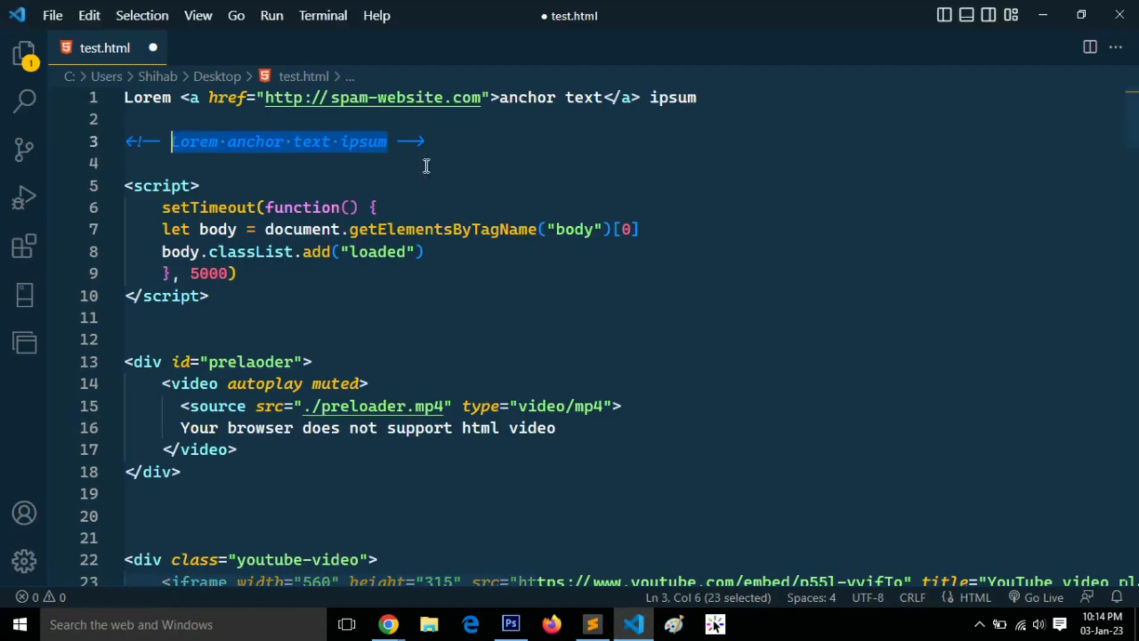
pyautogui.moveTo(305, 95); pyautogui.dragTo(111, 95)
pyautogui.hotkey('ctrl', 'c')
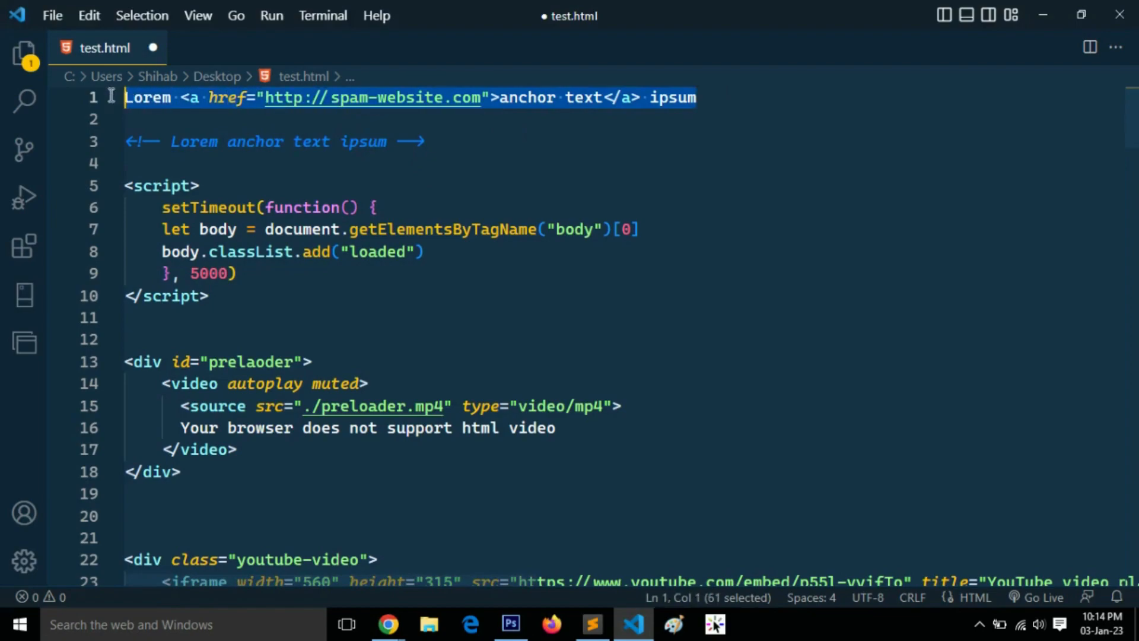
pyautogui.click(388, 624)
pyautogui.click(414, 410)
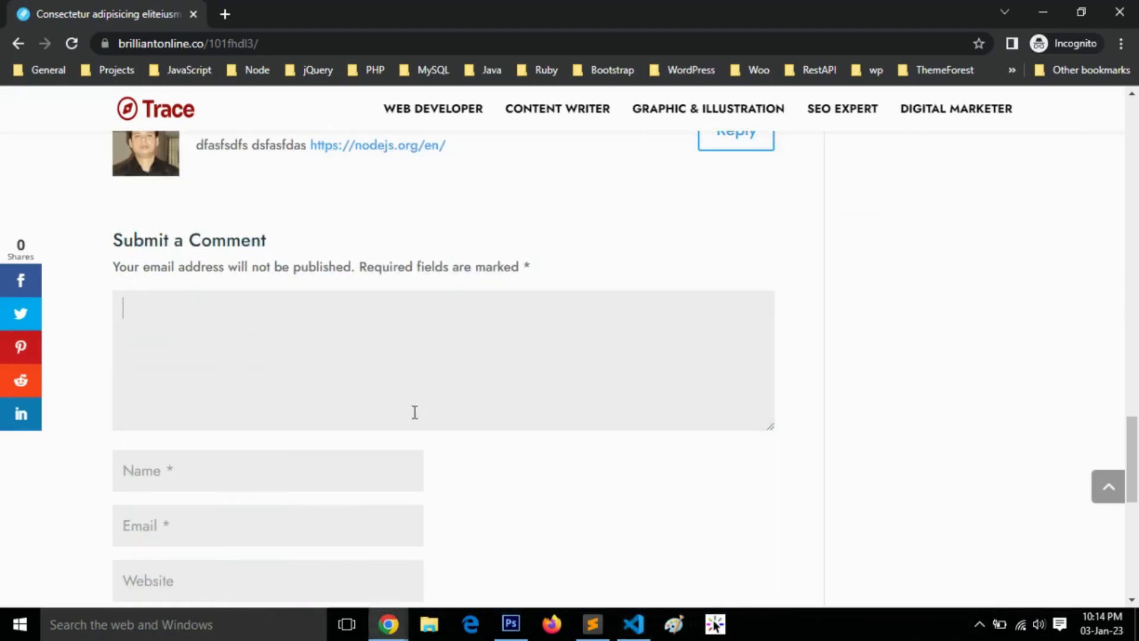
pyautogui.hotkey('ctrl', 'v')
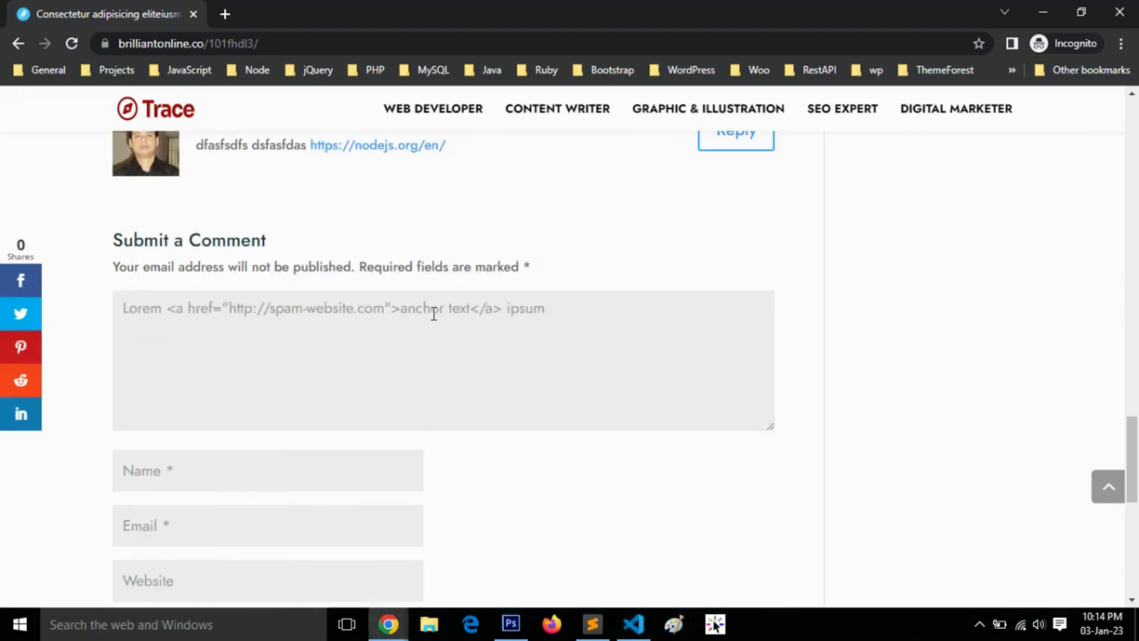
pyautogui.moveTo(167, 309); pyautogui.dragTo(400, 314)
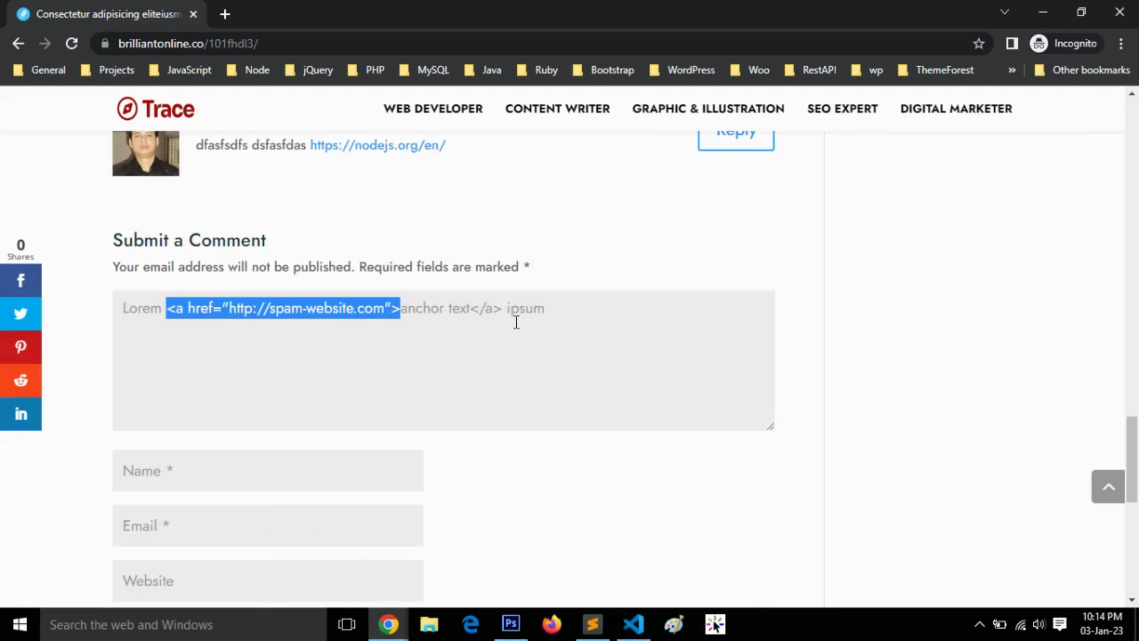
# Step: Delete the opening and closing anchor tags from the comment box, leaving only "Lorem anchor text ipsum"
pyautogui.press('BackSpace')
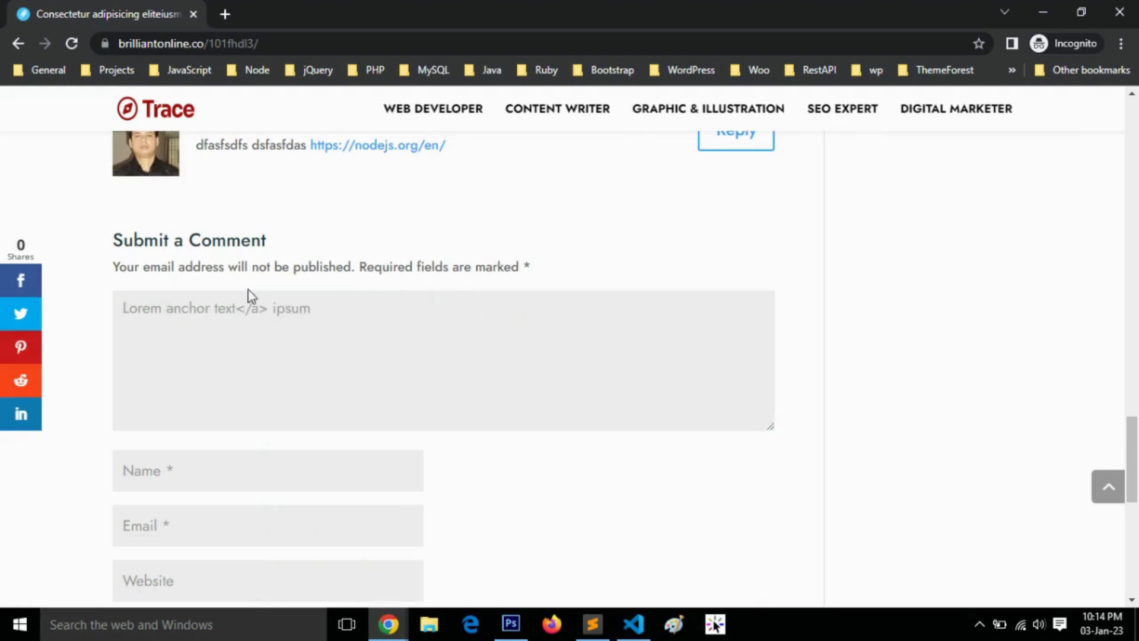
pyautogui.moveTo(236, 308); pyautogui.dragTo(84, 332)
pyautogui.press('BackSpace')
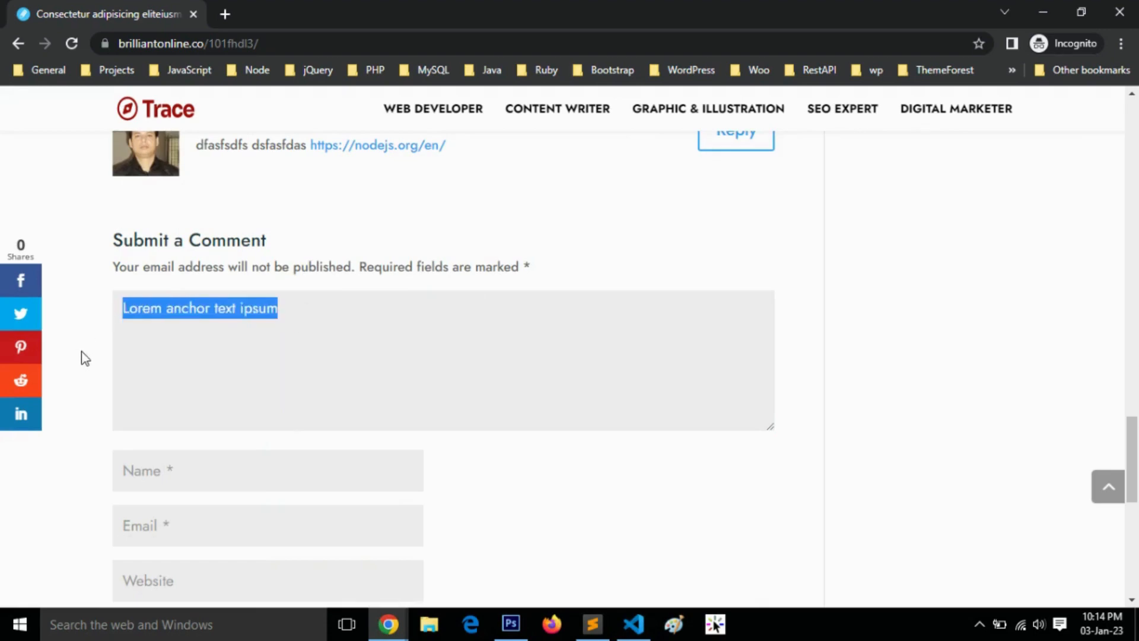
# Step: Return to the Comment Link Remove settings window and save the changed plugin settings
pyautogui.click(1033, 12)
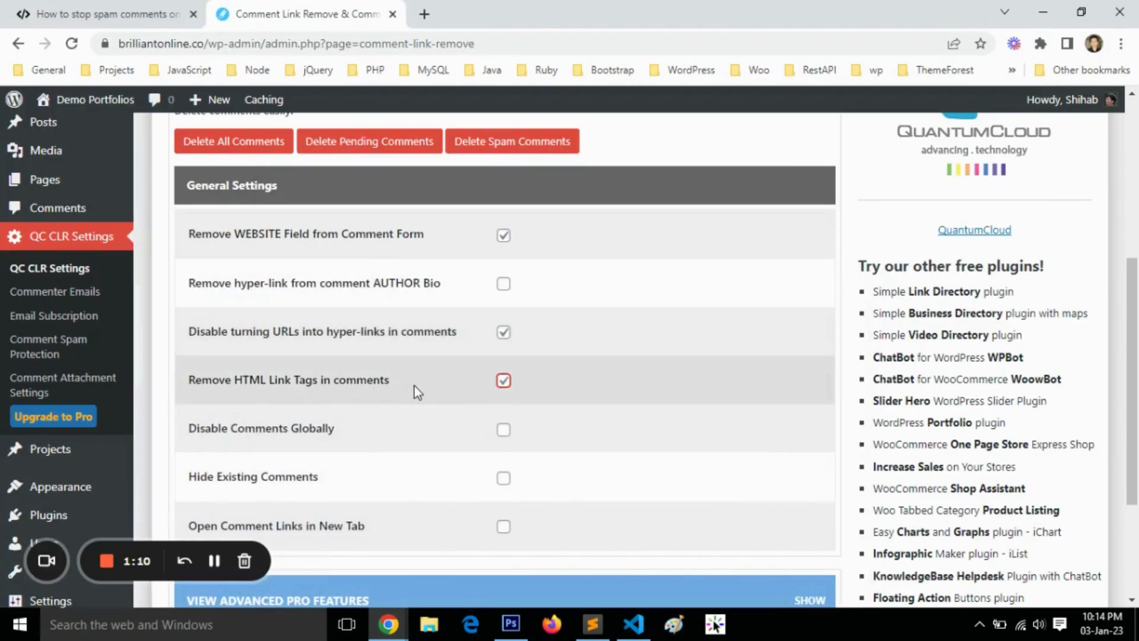
pyautogui.scroll(-3, 415, 384)
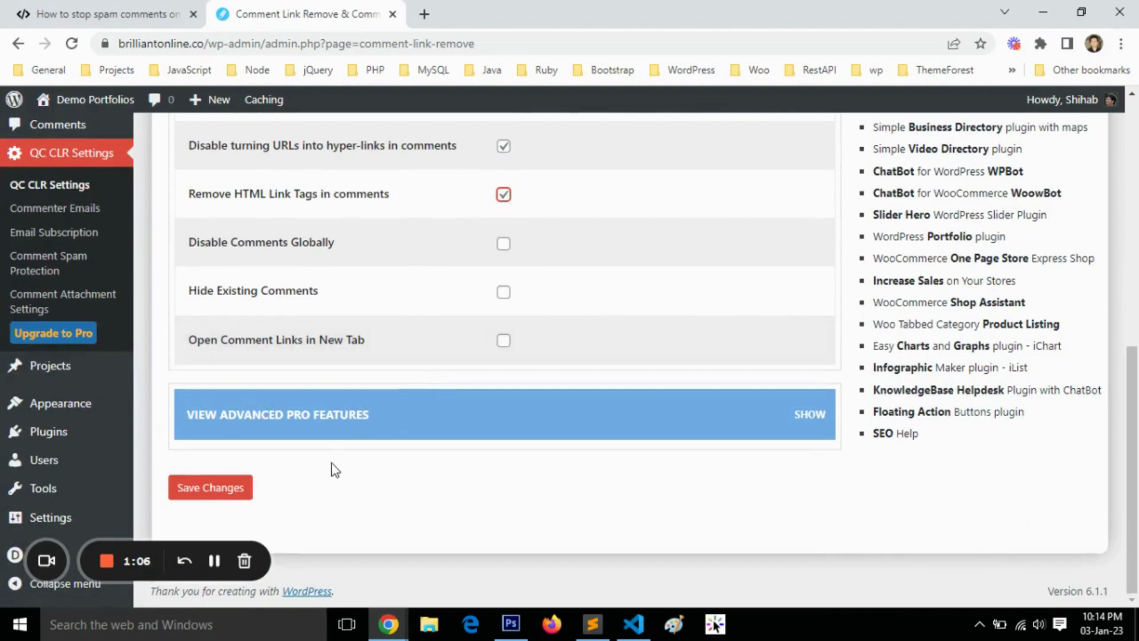
pyautogui.click(227, 492)
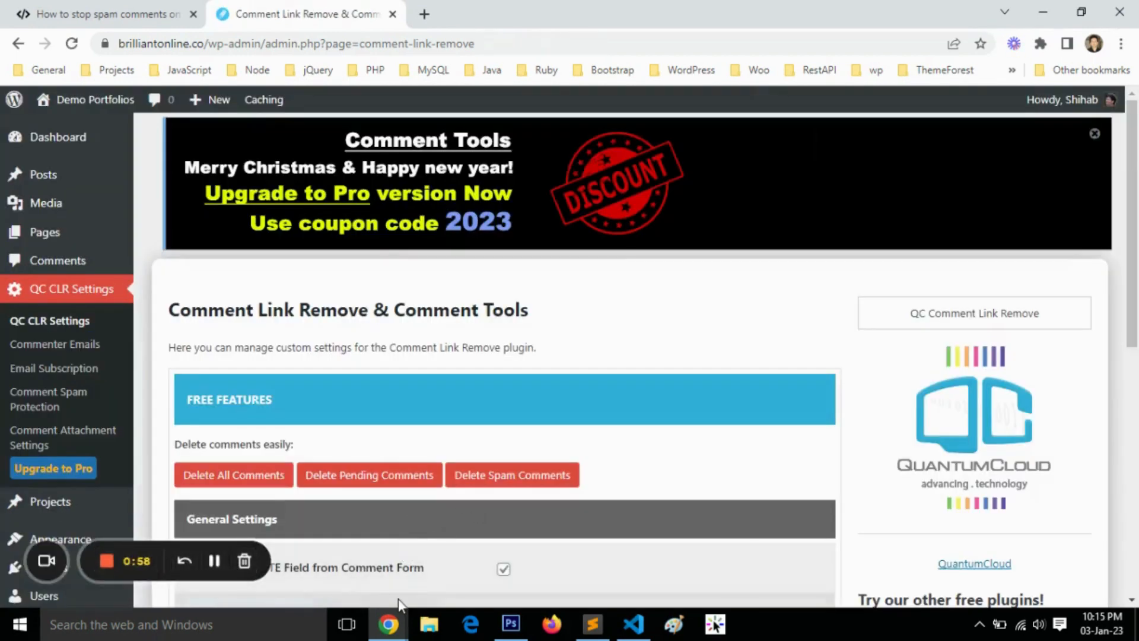
# Step: Switch to the incognito window with the post, check the Website and comment fields of the form, and reload the page
pyautogui.moveTo(390, 621)
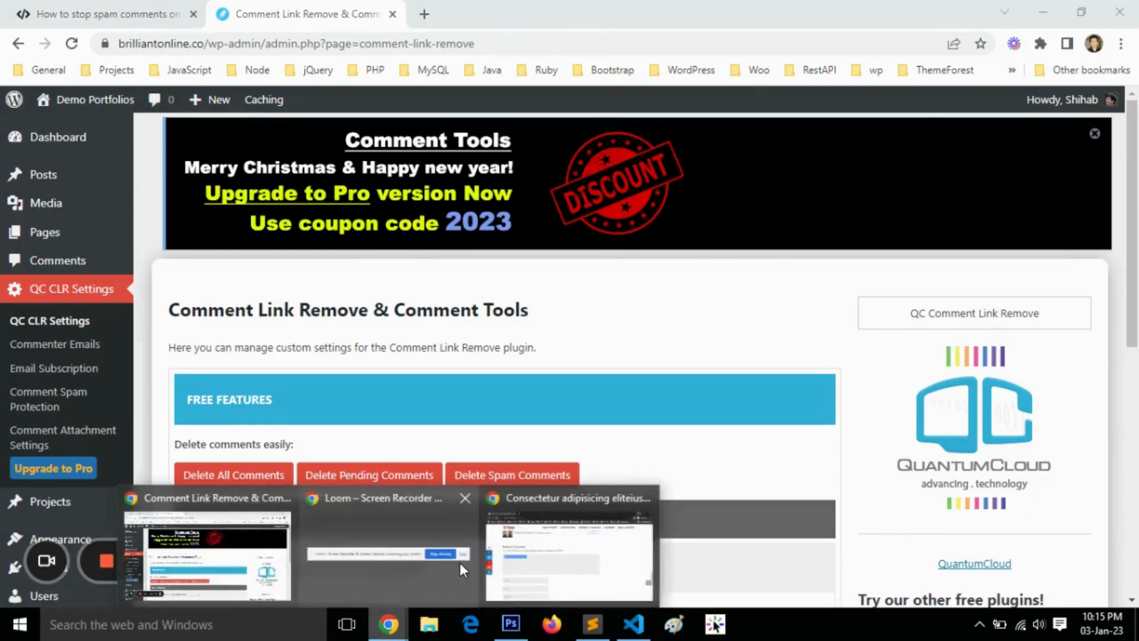
pyautogui.click(520, 564)
pyautogui.scroll(-3, 255, 495)
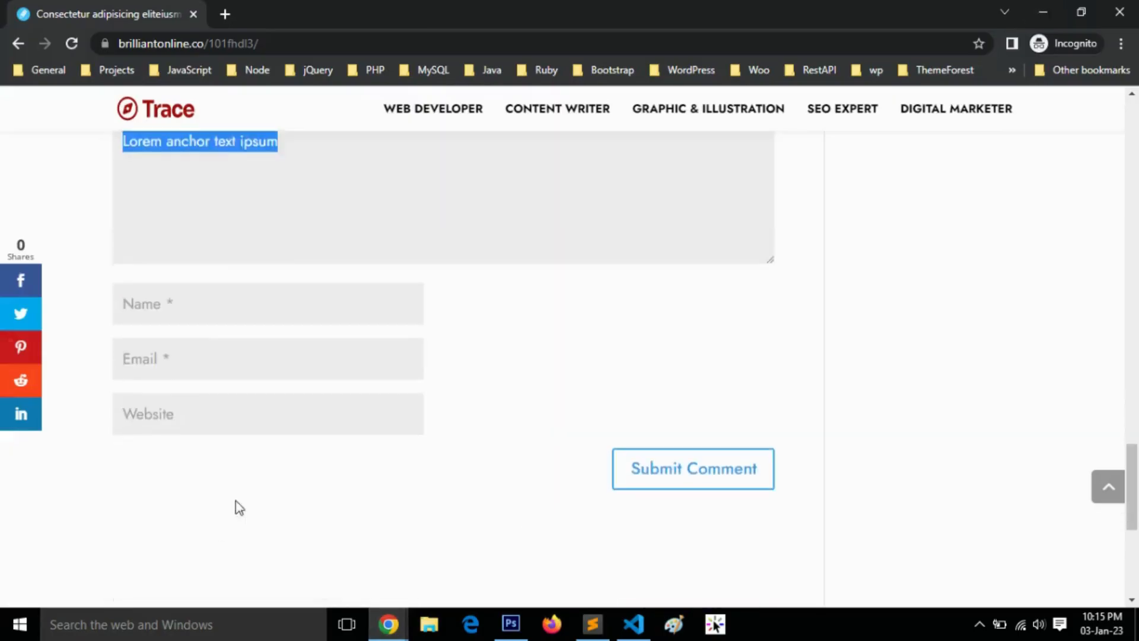
pyautogui.click(276, 424)
pyautogui.scroll(2, 279, 506)
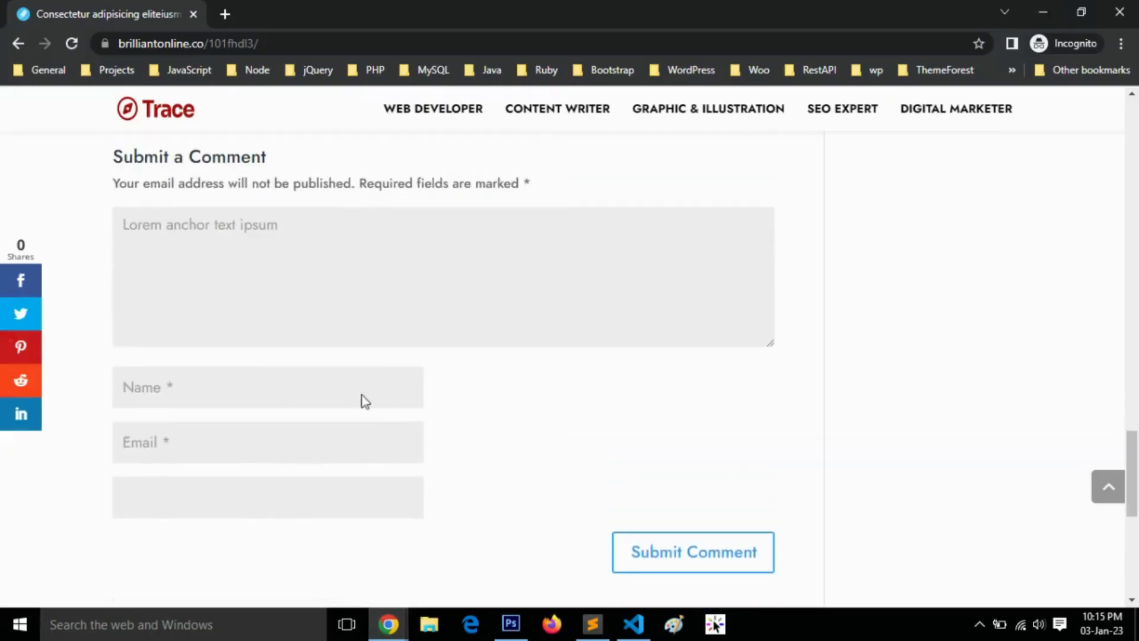
pyautogui.click(394, 310)
pyautogui.scroll(5, 387, 310)
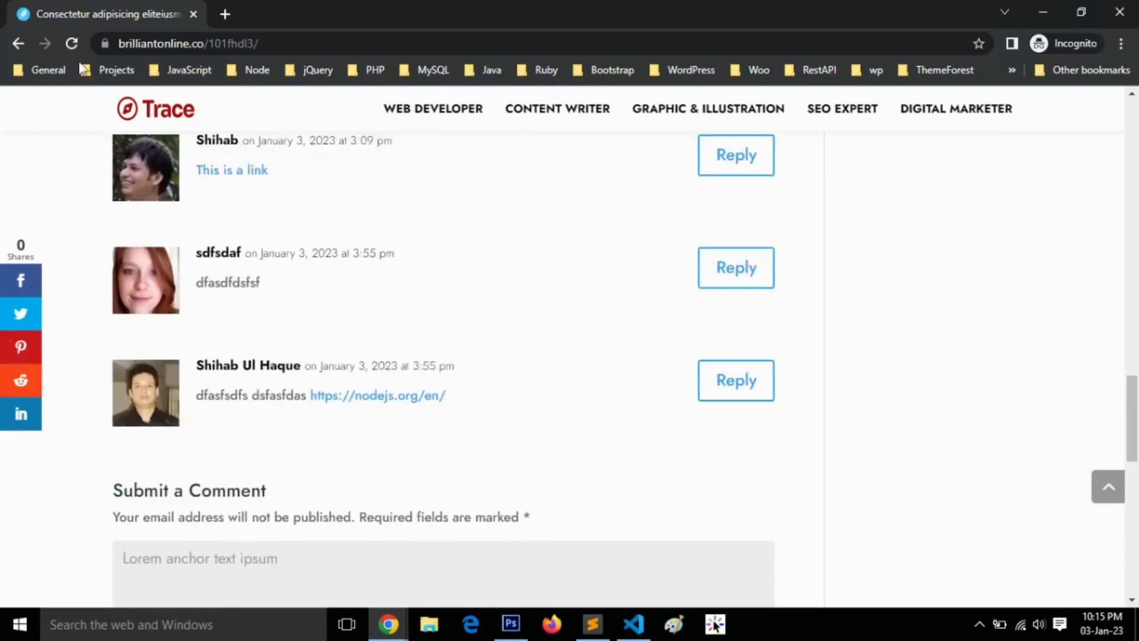
pyautogui.click(72, 44)
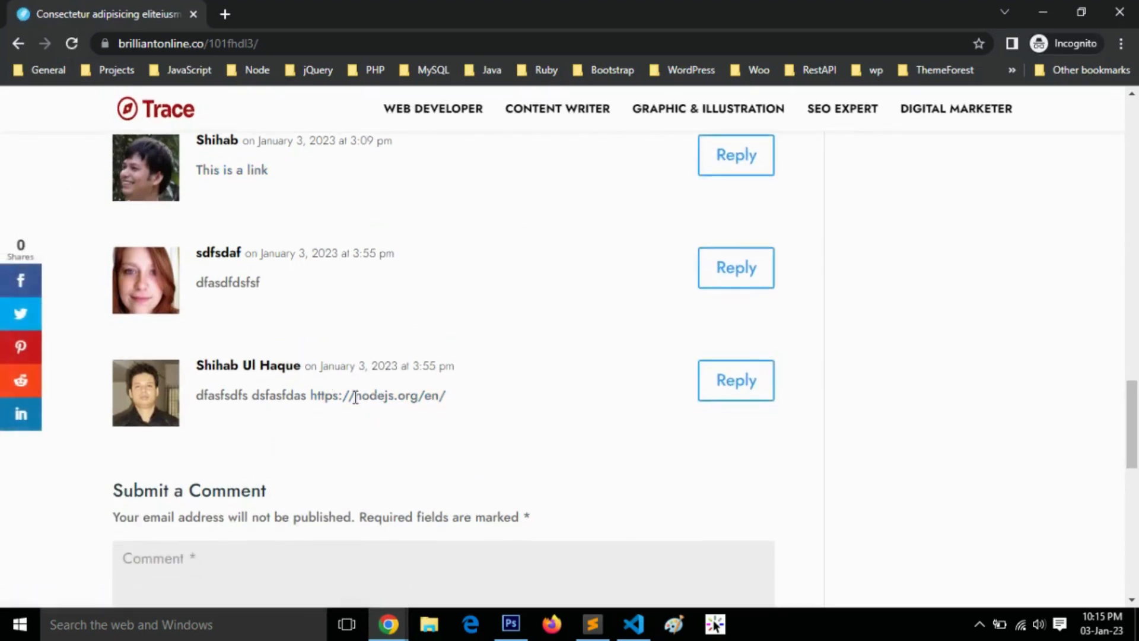
# Step: Examine the existing comments by highlighting the nodejs.org address and a "This is a link" text to check for hyperlinks
pyautogui.scroll(-1, 354, 396)
pyautogui.moveTo(370, 312)
pyautogui.mouseDown()
pyautogui.moveTo(462, 315)
pyautogui.moveTo(350, 311)
pyautogui.mouseUp()
pyautogui.click(414, 315)
pyautogui.scroll(3, 359, 339)
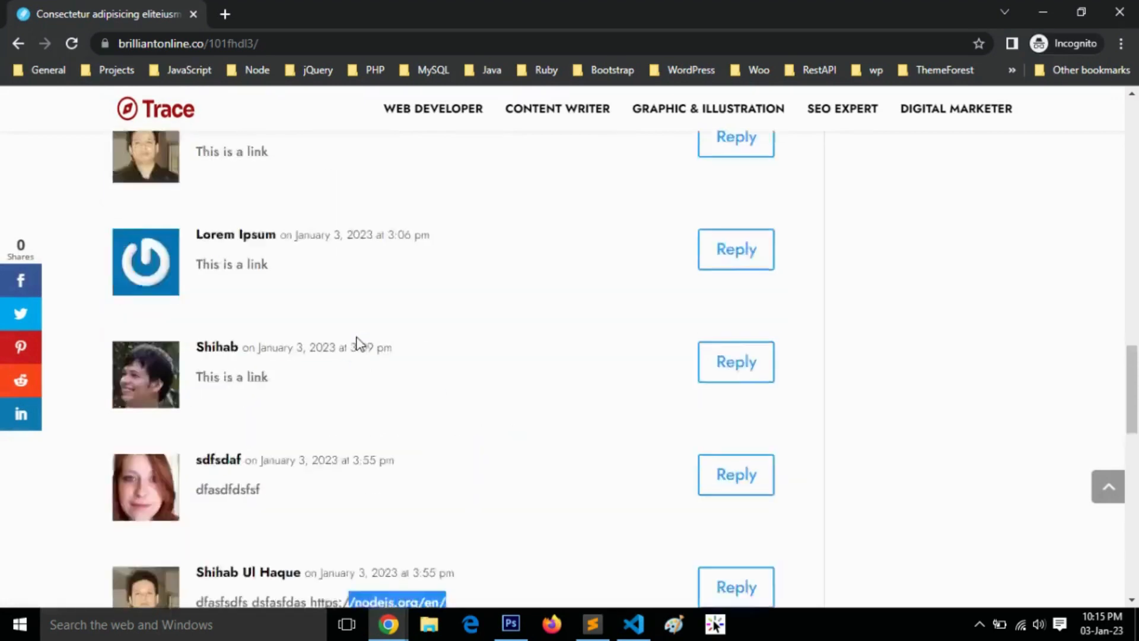
pyautogui.moveTo(236, 223); pyautogui.dragTo(279, 224)
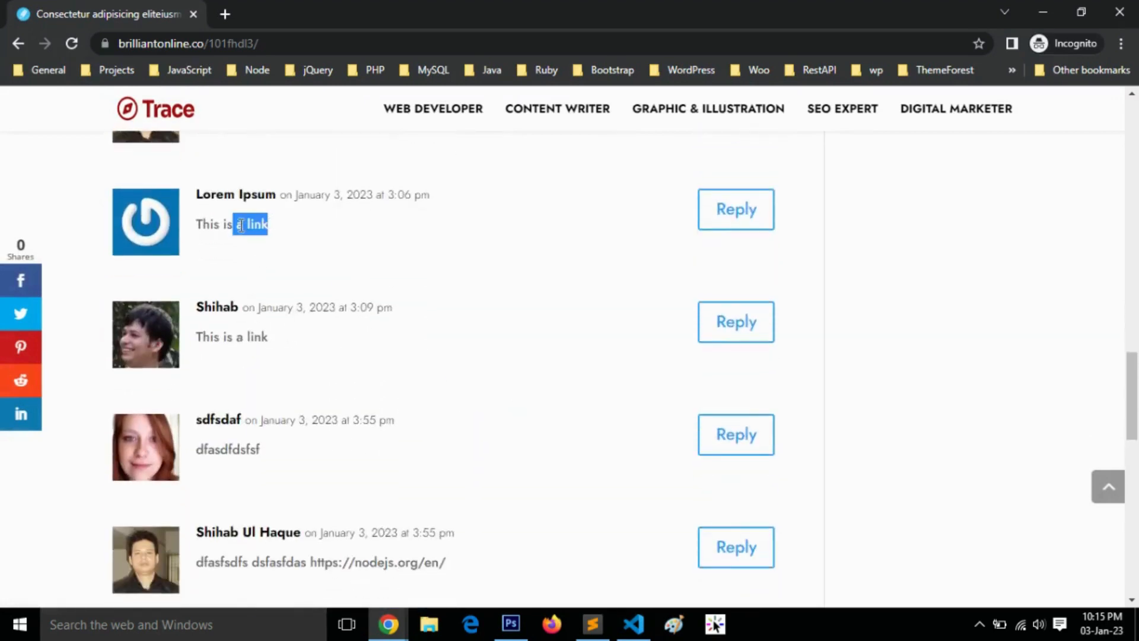
pyautogui.click(206, 227)
pyautogui.moveTo(199, 223); pyautogui.dragTo(279, 230)
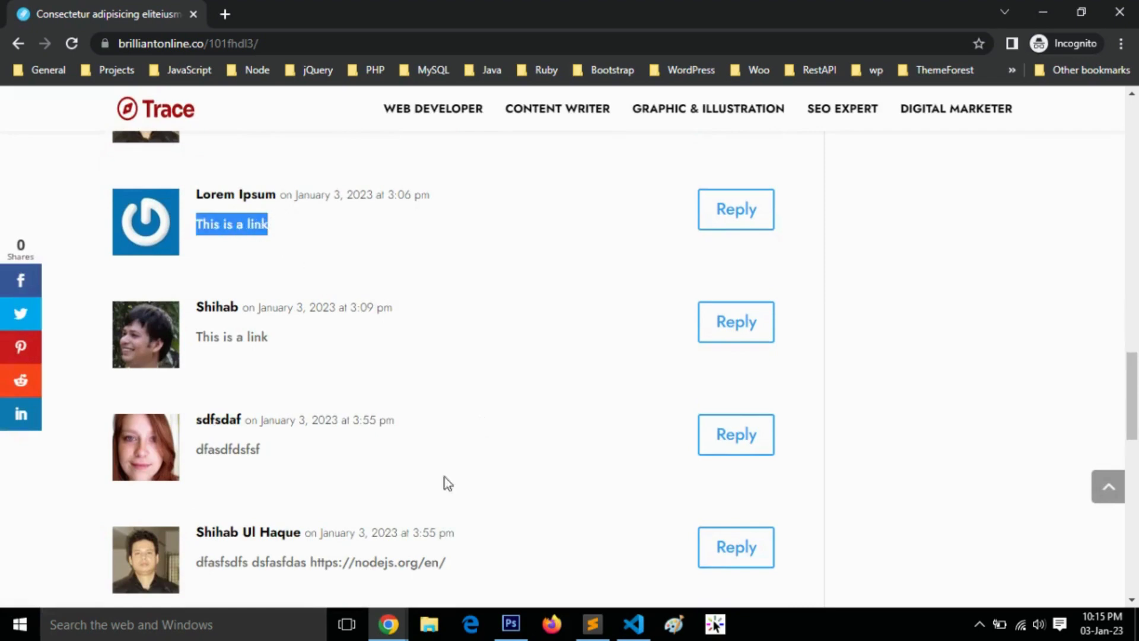
# Step: Go back to the plugin settings window and disable "Remove WEBSITE Field from Comment Form"
pyautogui.click(388, 624)
pyautogui.click(251, 559)
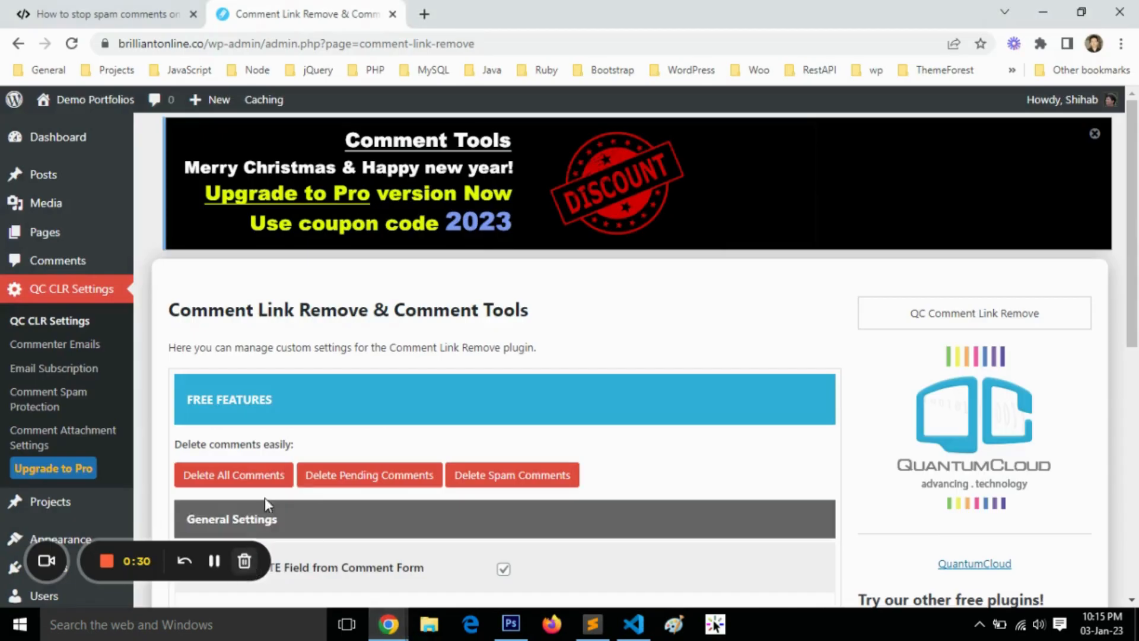
pyautogui.scroll(-4, 499, 442)
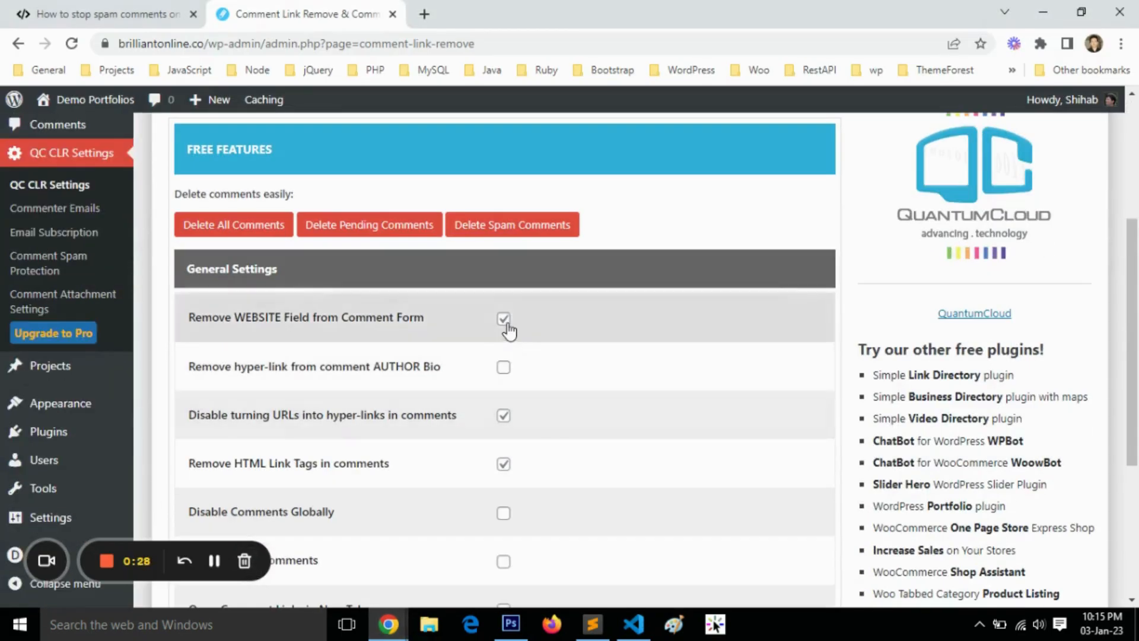
pyautogui.click(506, 322)
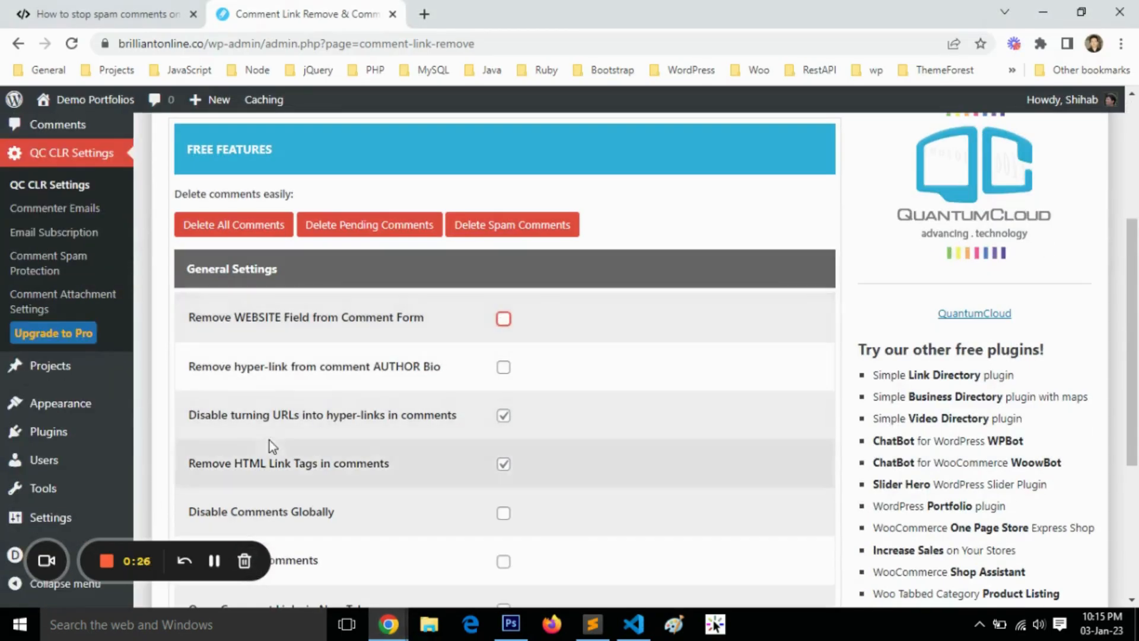